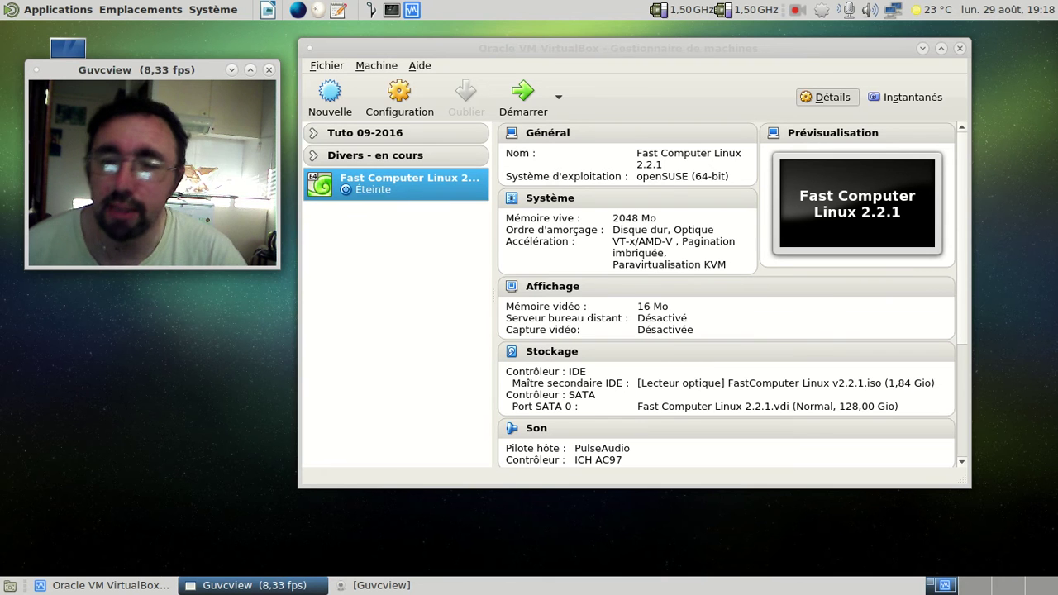
Try to boot the Fast Computer Linux 2.2.1 virtual machine, and power it off.
{"action": "left_click", "coordinate": [533, 93]}
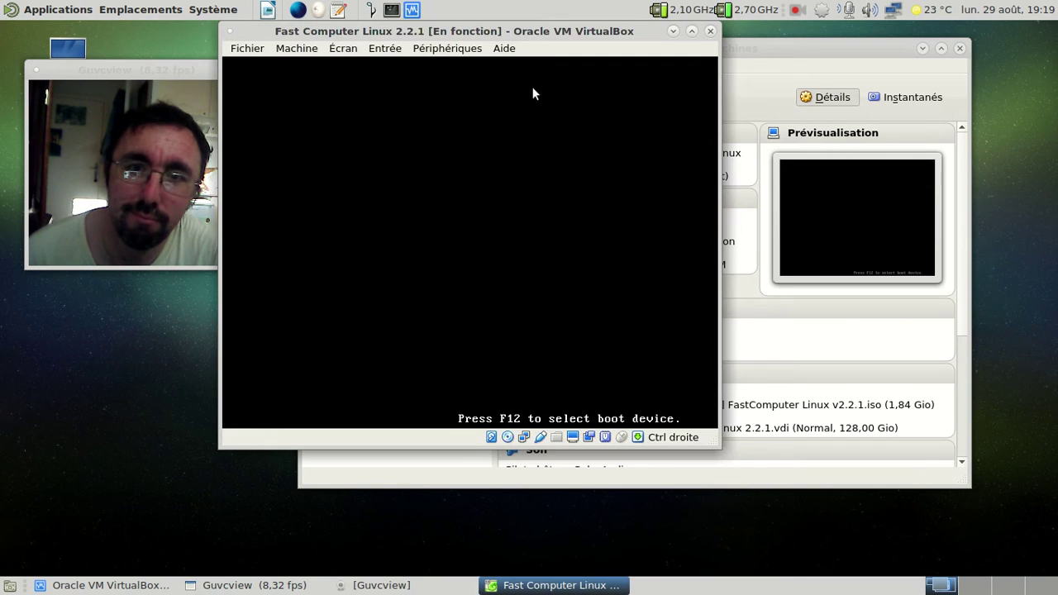
{"action": "left_click_drag", "start_coordinate": [424, 41], "coordinate": [522, 58]}
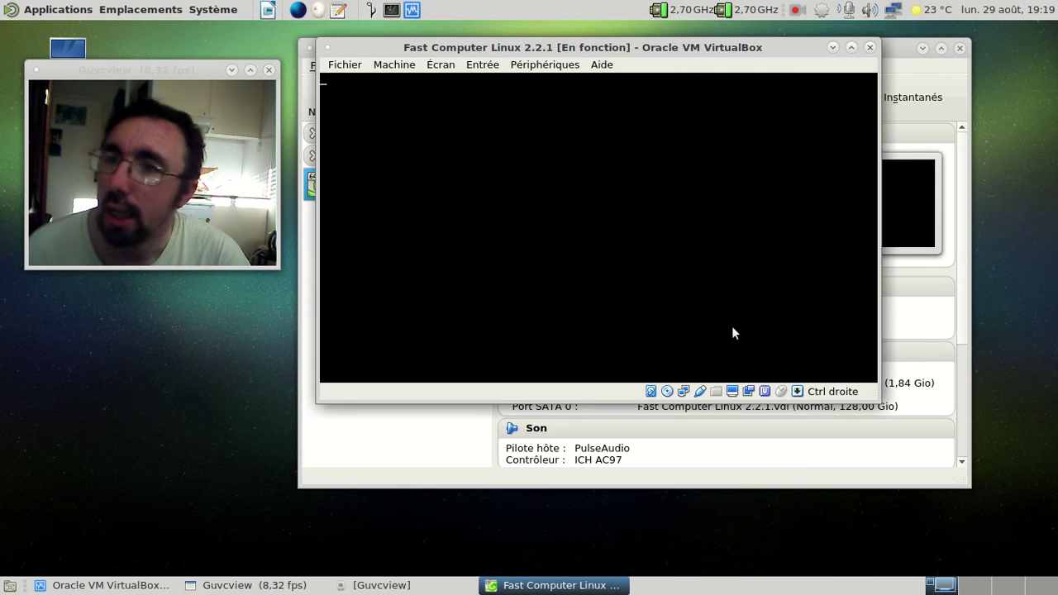
{"action": "left_click", "coordinate": [870, 47]}
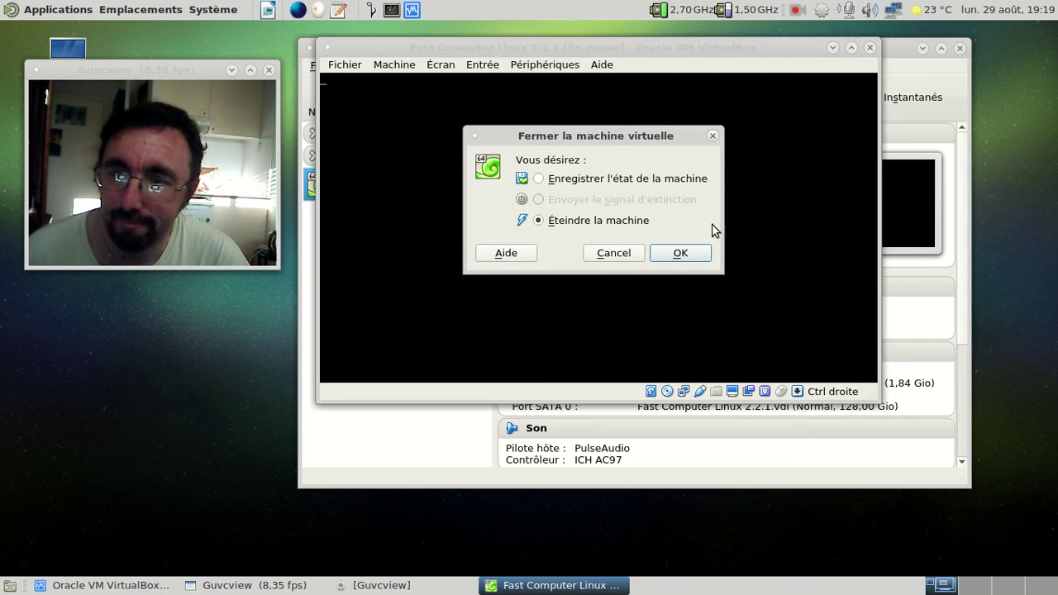
{"action": "left_click", "coordinate": [677, 253]}
Mount gparted-live-0.26.1-5-i686.iso in the virtual optical drive and boot the machine from it with GParted Live default settings.
{"action": "left_click", "coordinate": [761, 385]}
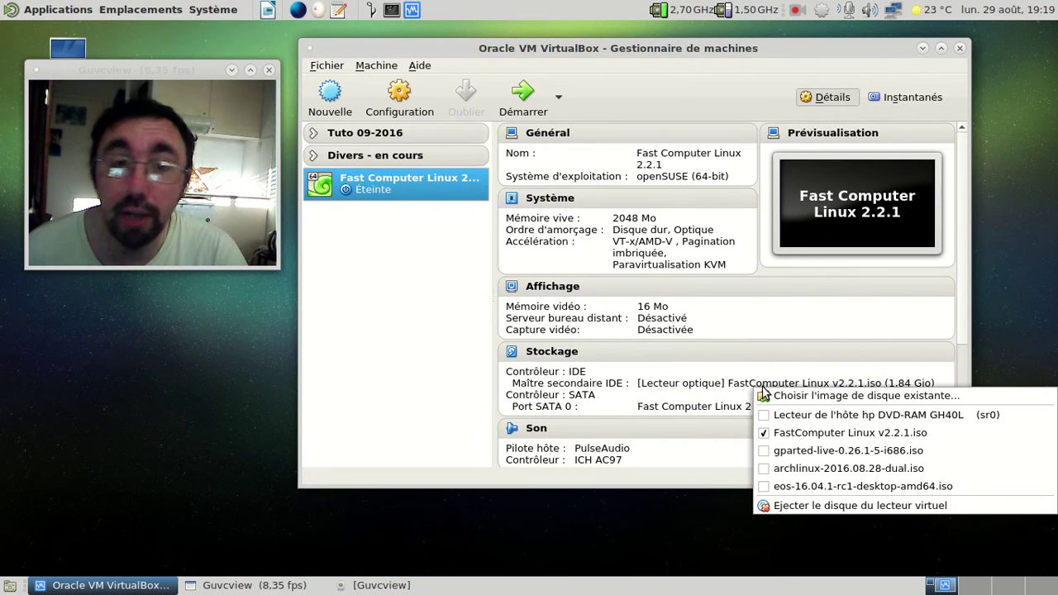
{"action": "left_click", "coordinate": [799, 450]}
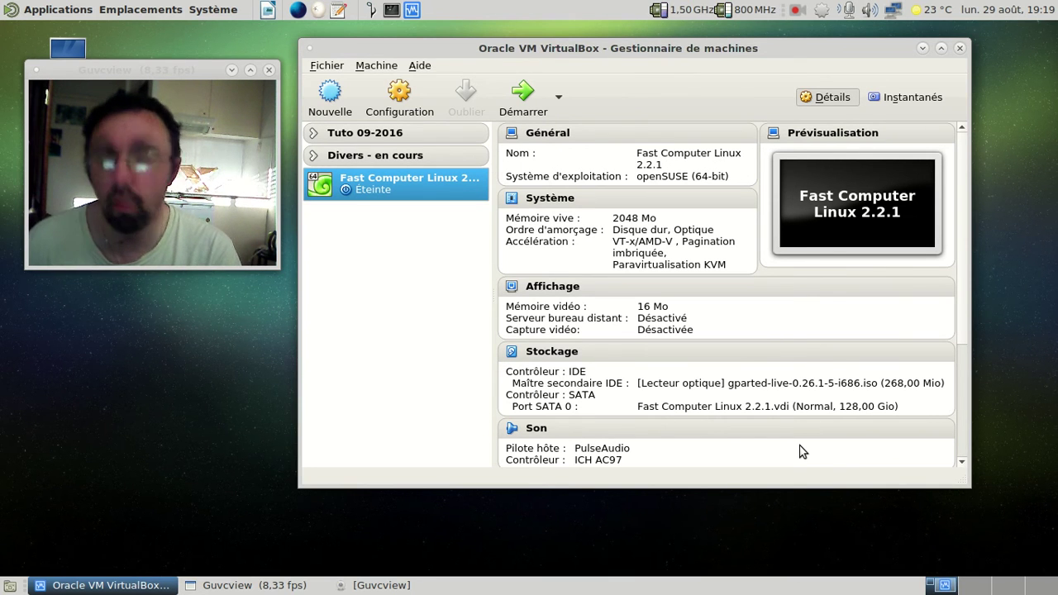
{"action": "left_click", "coordinate": [533, 97]}
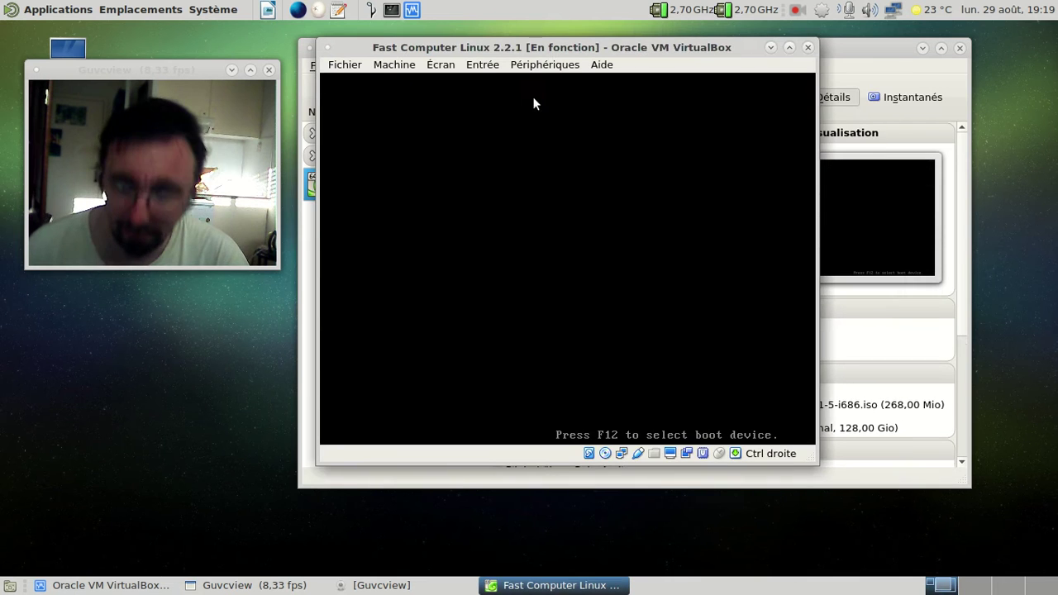
{"action": "key", "text": "F12"}
{"action": "key", "text": "3"}
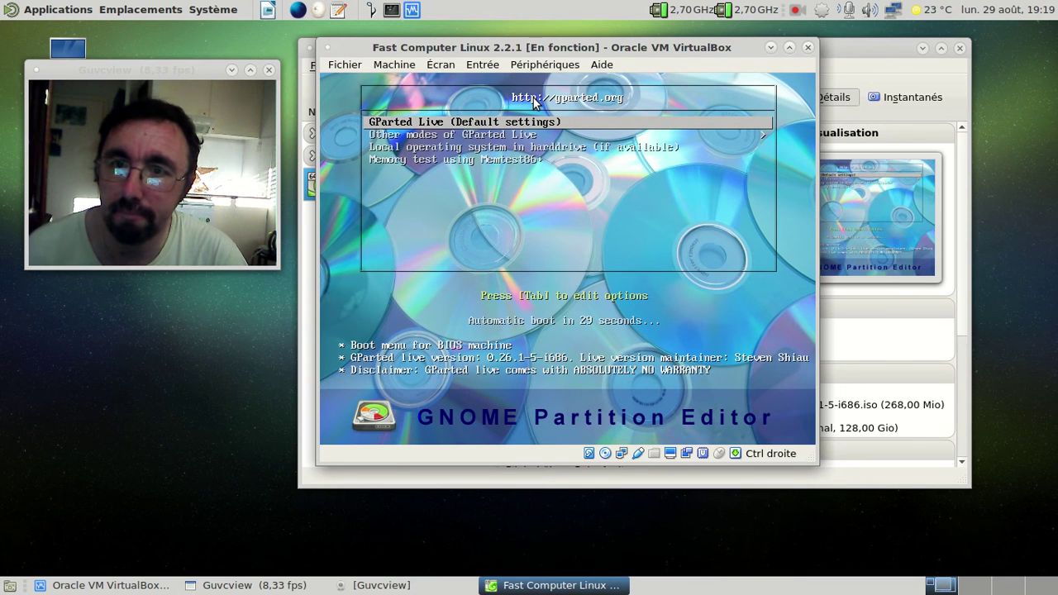
{"action": "key", "text": "Return"}
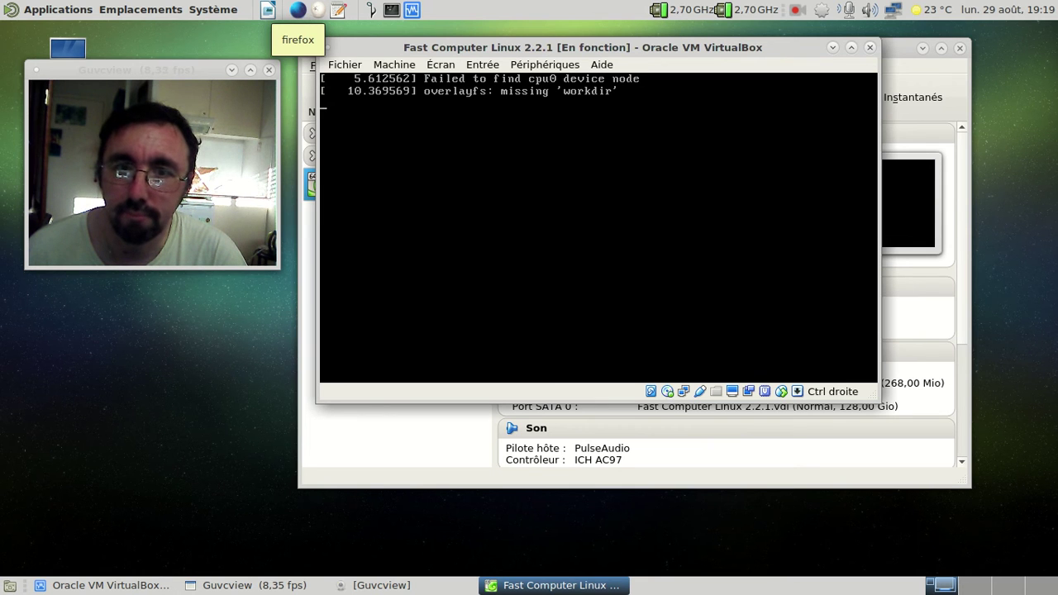
Switch to the Nightly browser and open the FastComputer Linux project on SourceForge, continuing past the cookie notice.
{"action": "left_click", "coordinate": [300, 10]}
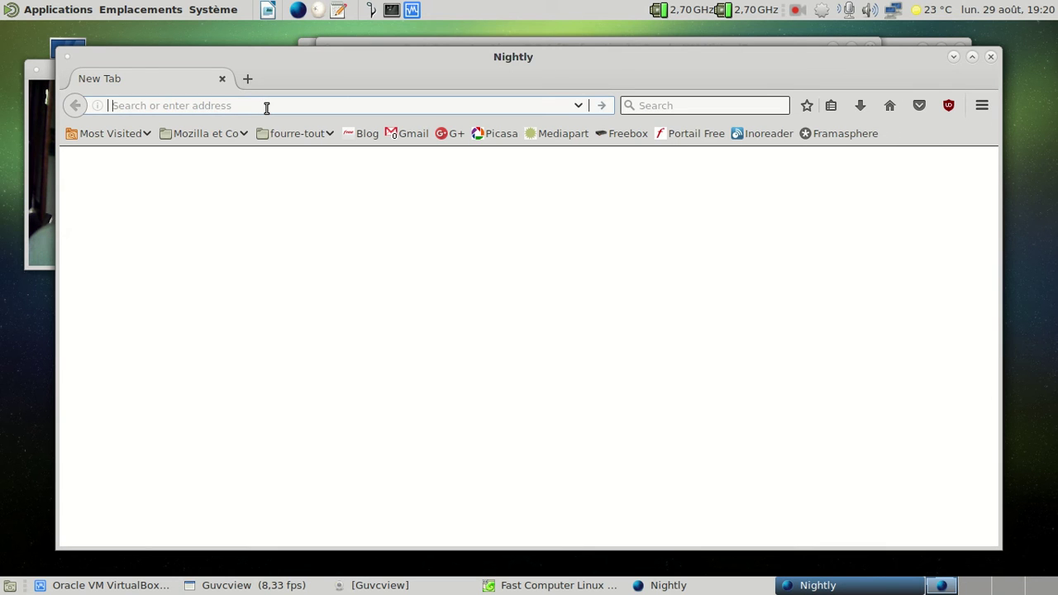
{"action": "type", "text": "fast"}
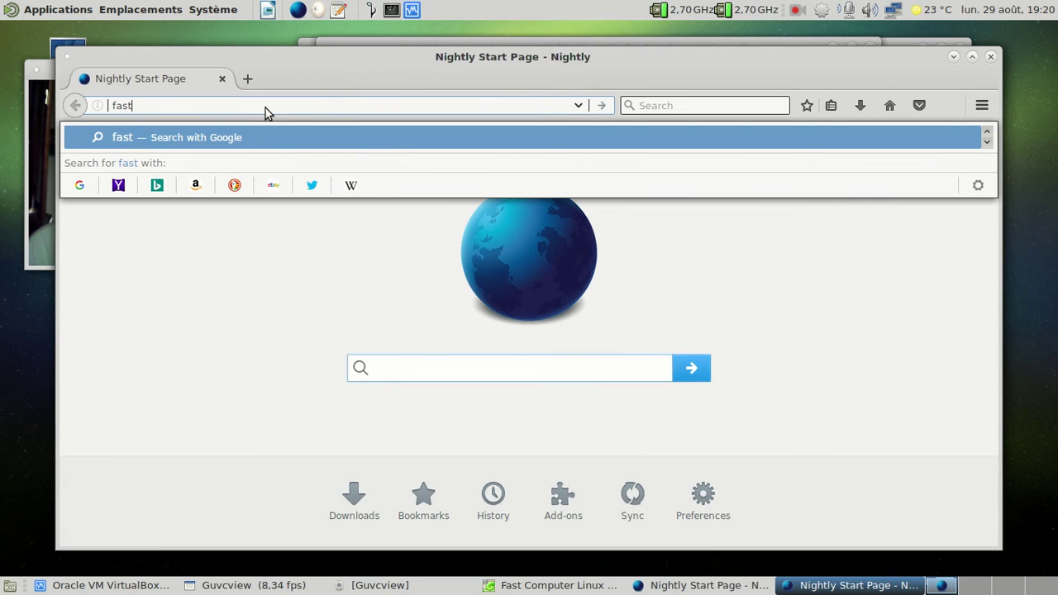
{"action": "type", "text": " com"}
{"action": "key", "text": "Down"}
{"action": "key", "text": "Return"}
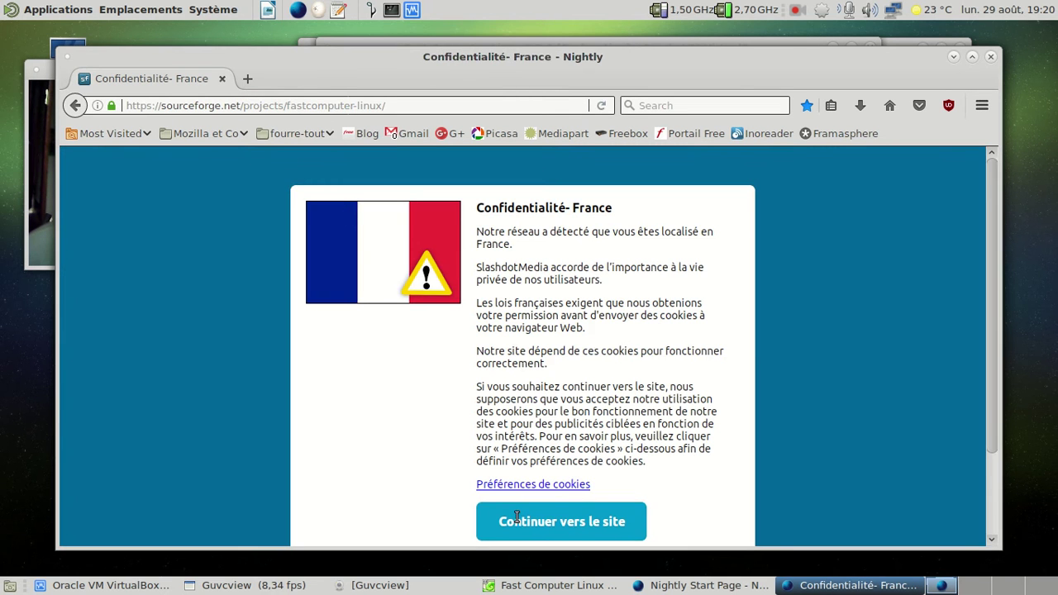
{"action": "left_click", "coordinate": [516, 519]}
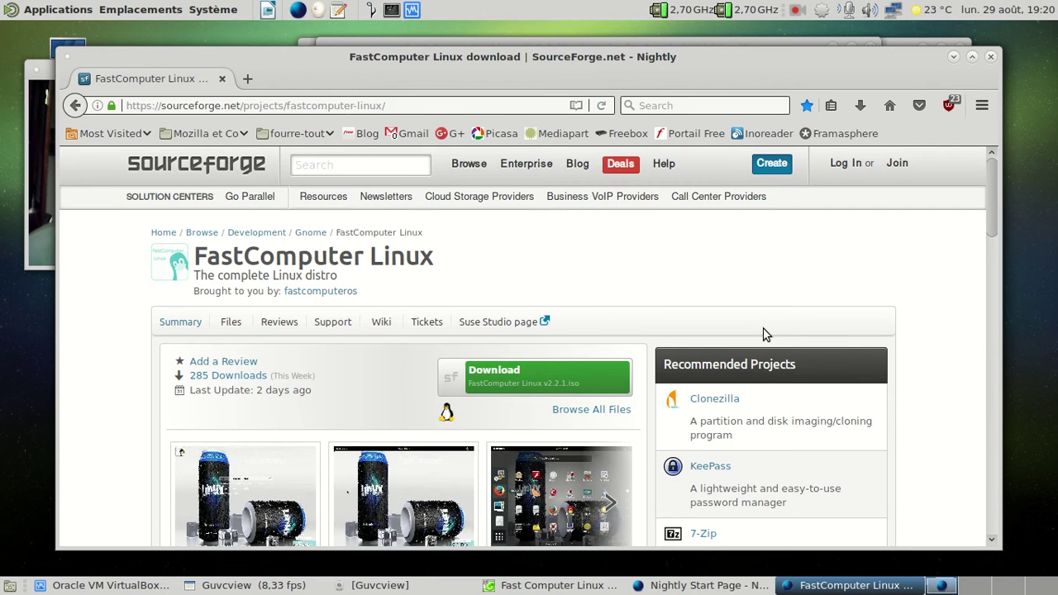
Read the FastComputer Linux project page, examining its description, bundled applications and features.
{"action": "scroll", "coordinate": [657, 304], "scroll_direction": "down", "scroll_amount": 5}
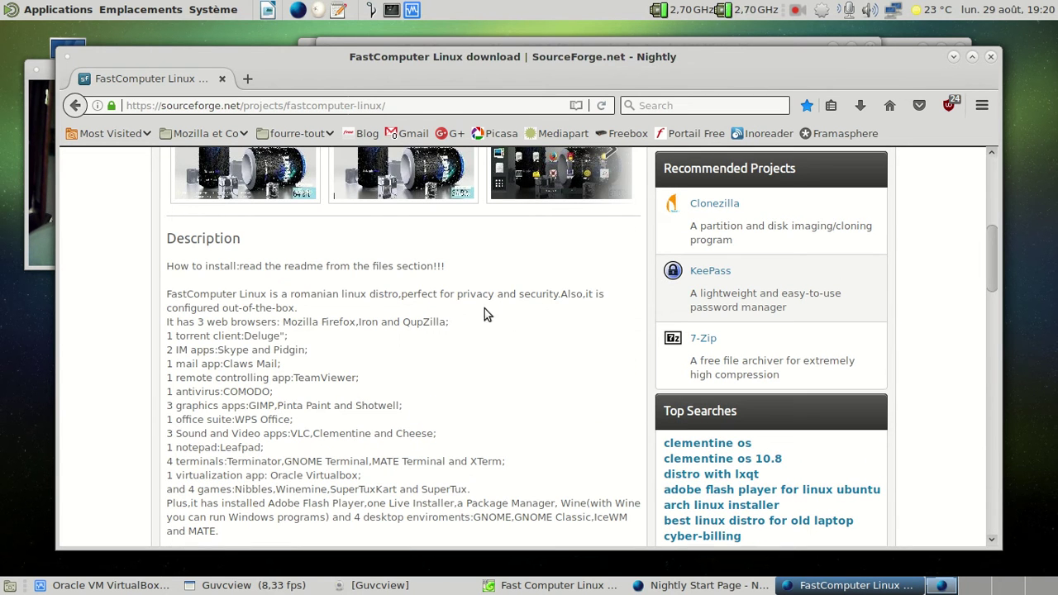
{"action": "scroll", "coordinate": [568, 308], "scroll_direction": "down", "scroll_amount": 7}
{"action": "scroll", "coordinate": [568, 306], "scroll_direction": "down", "scroll_amount": 3}
{"action": "scroll", "coordinate": [568, 312], "scroll_direction": "down", "scroll_amount": 2}
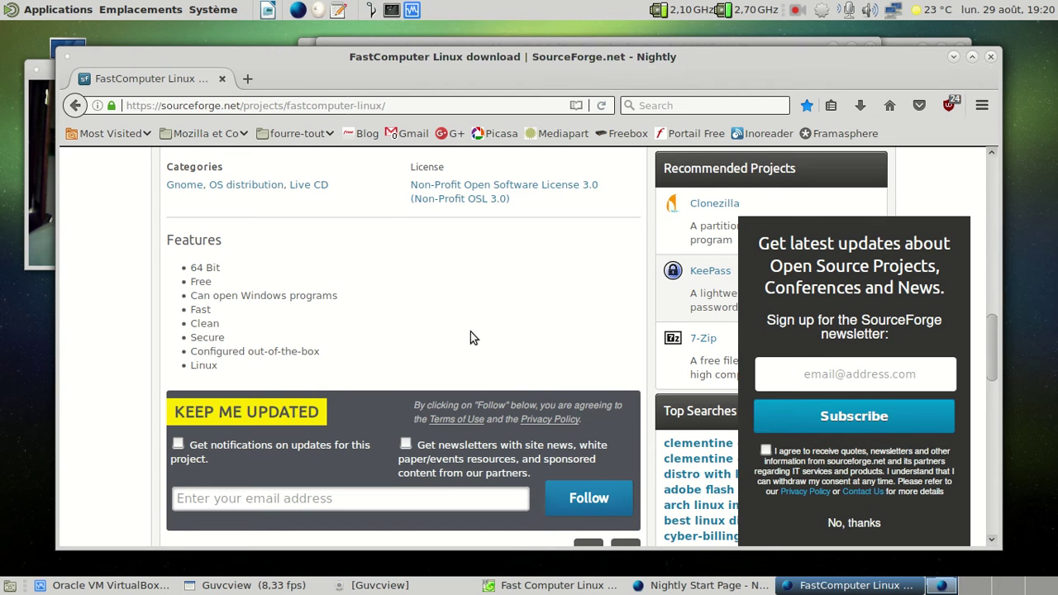
{"action": "scroll", "coordinate": [471, 332], "scroll_direction": "up", "scroll_amount": 6}
{"action": "scroll", "coordinate": [470, 332], "scroll_direction": "up", "scroll_amount": 1}
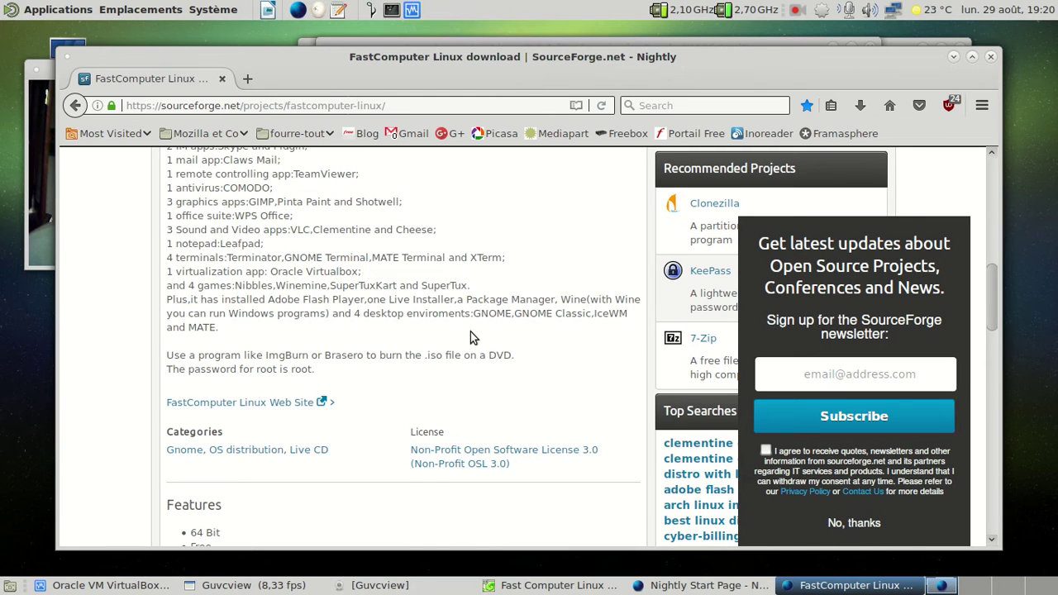
{"action": "scroll", "coordinate": [470, 332], "scroll_direction": "up", "scroll_amount": 2}
{"action": "scroll", "coordinate": [470, 331], "scroll_direction": "up", "scroll_amount": 3}
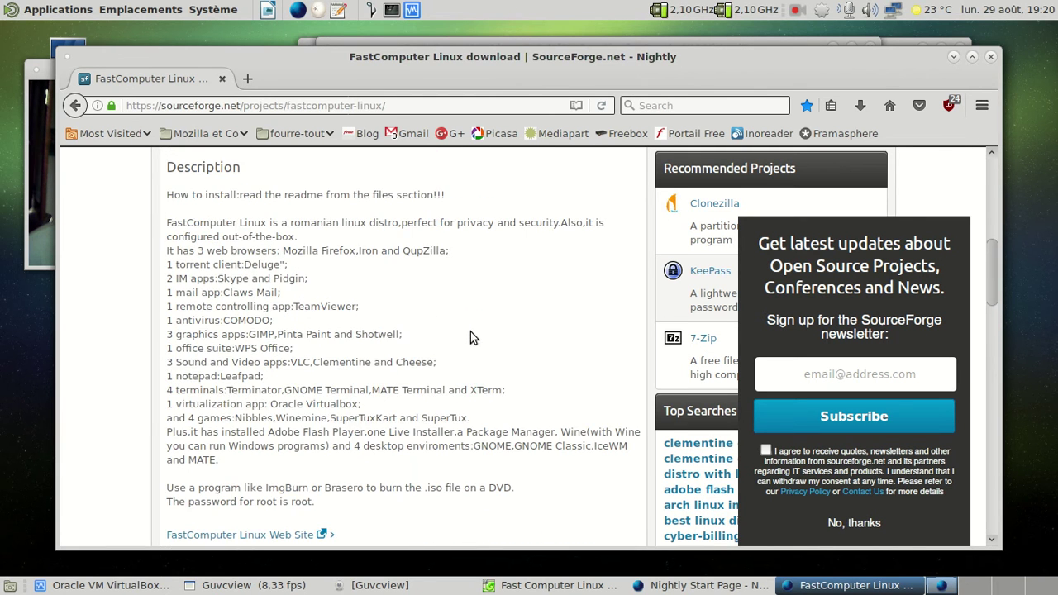
{"action": "scroll", "coordinate": [470, 332], "scroll_direction": "up", "scroll_amount": 5}
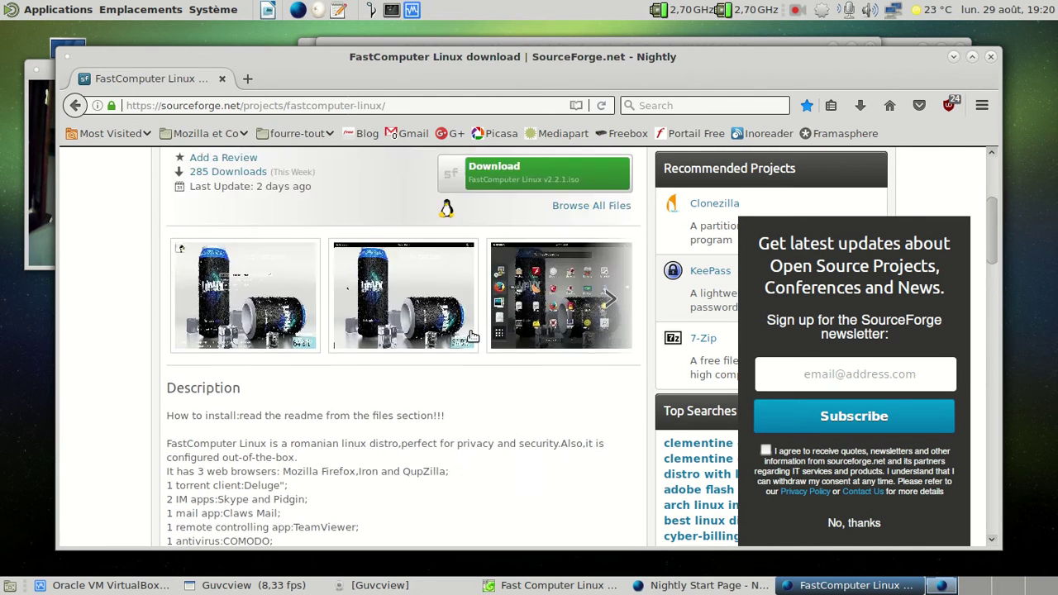
{"action": "scroll", "coordinate": [472, 335], "scroll_direction": "down", "scroll_amount": 8}
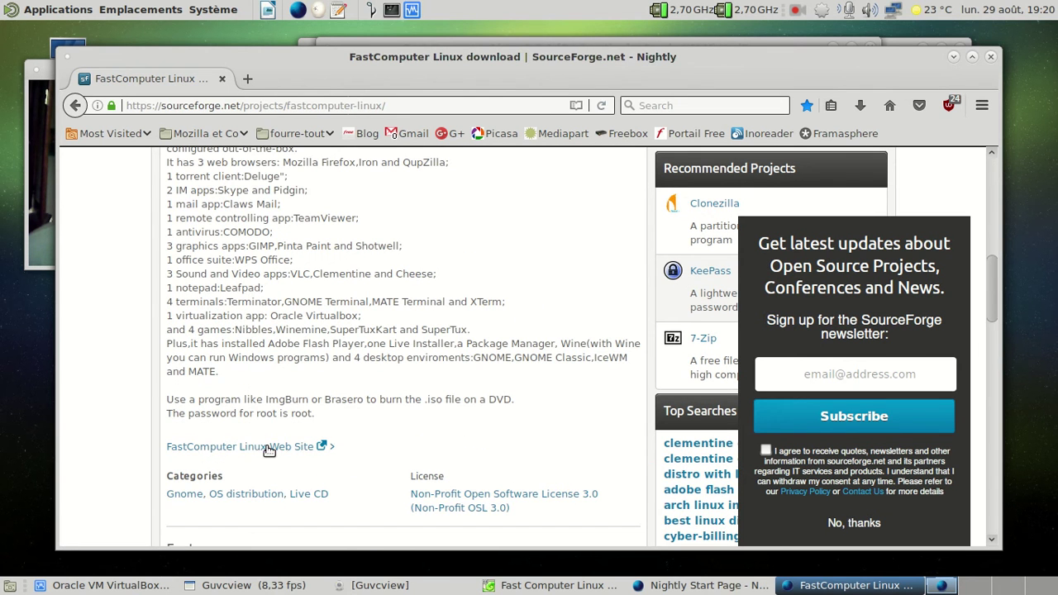
Open the FastComputer Linux web site on SUSE Gallery and read the installer instructions, announcement and release notes.
{"action": "left_click", "coordinate": [269, 448]}
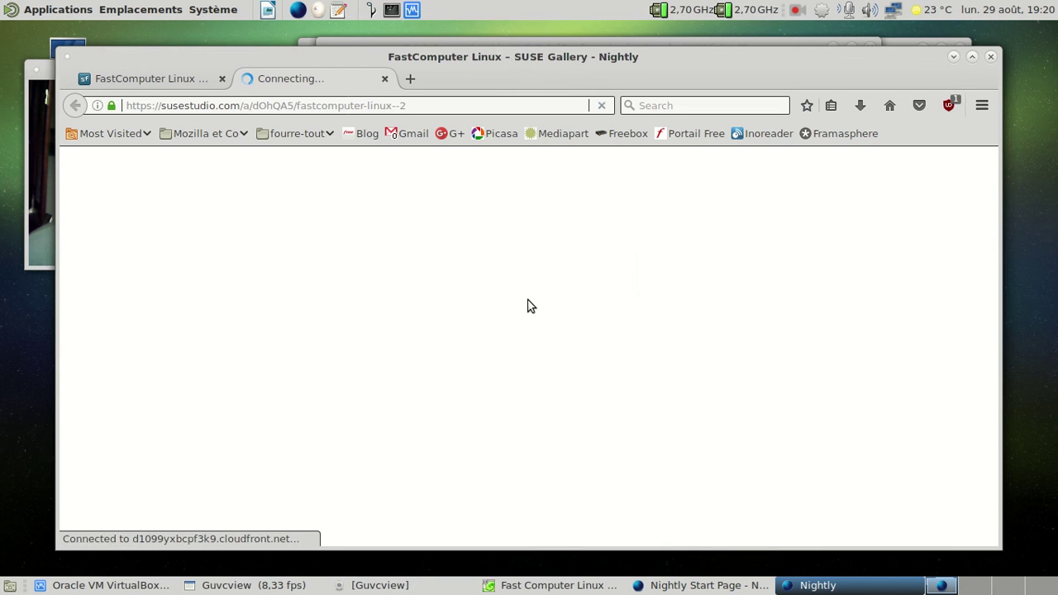
{"action": "scroll", "coordinate": [530, 304], "scroll_direction": "down", "scroll_amount": 4}
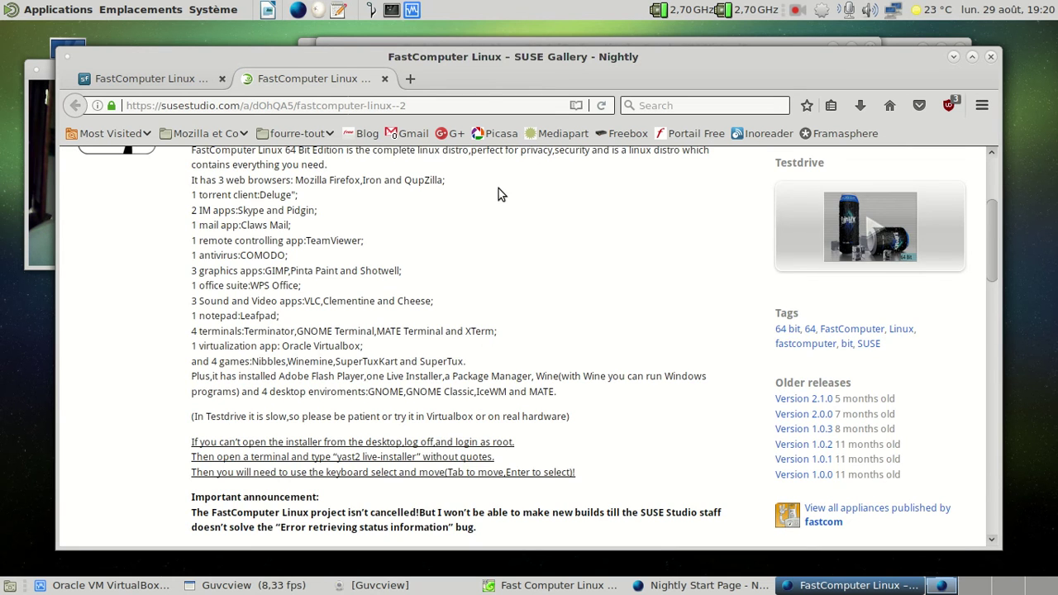
{"action": "scroll", "coordinate": [578, 305], "scroll_direction": "down", "scroll_amount": 4}
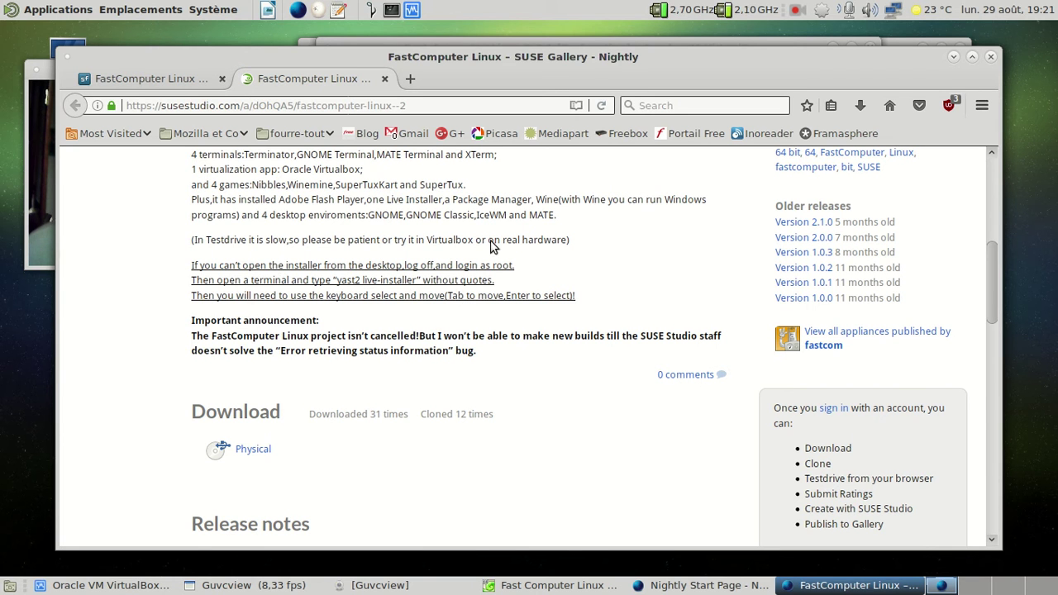
{"action": "scroll", "coordinate": [545, 310], "scroll_direction": "down", "scroll_amount": 1}
{"action": "scroll", "coordinate": [545, 310], "scroll_direction": "down", "scroll_amount": 6}
{"action": "scroll", "coordinate": [545, 309], "scroll_direction": "up", "scroll_amount": 2}
{"action": "scroll", "coordinate": [545, 310], "scroll_direction": "down", "scroll_amount": 3}
{"action": "scroll", "coordinate": [347, 226], "scroll_direction": "up", "scroll_amount": 8}
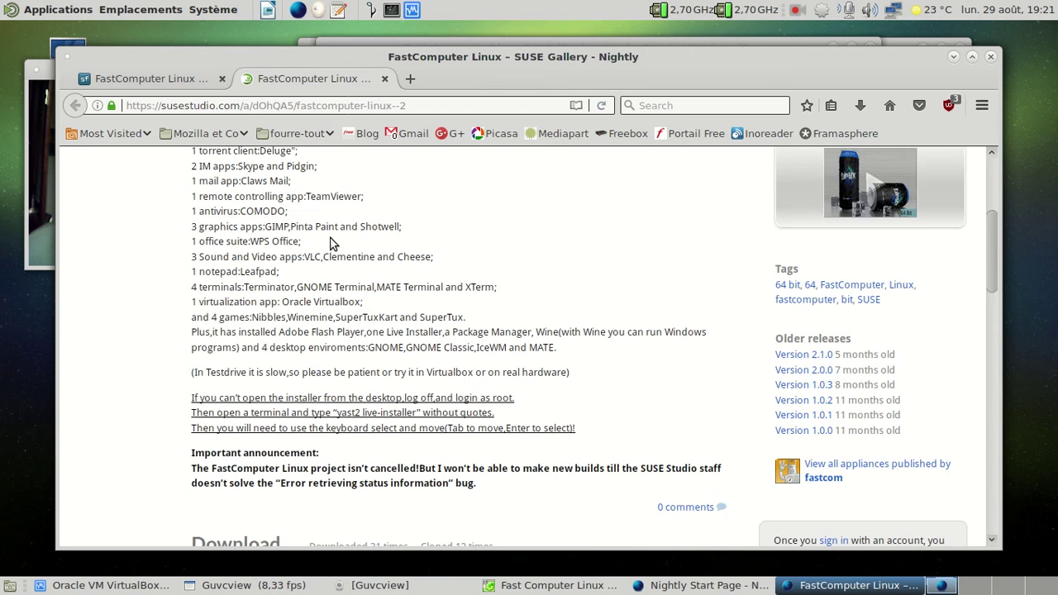
Put the browser windows away, return to the virtual machine and configure the console keymap from the arch list.
{"action": "left_click", "coordinate": [955, 56]}
{"action": "left_click", "coordinate": [992, 57]}
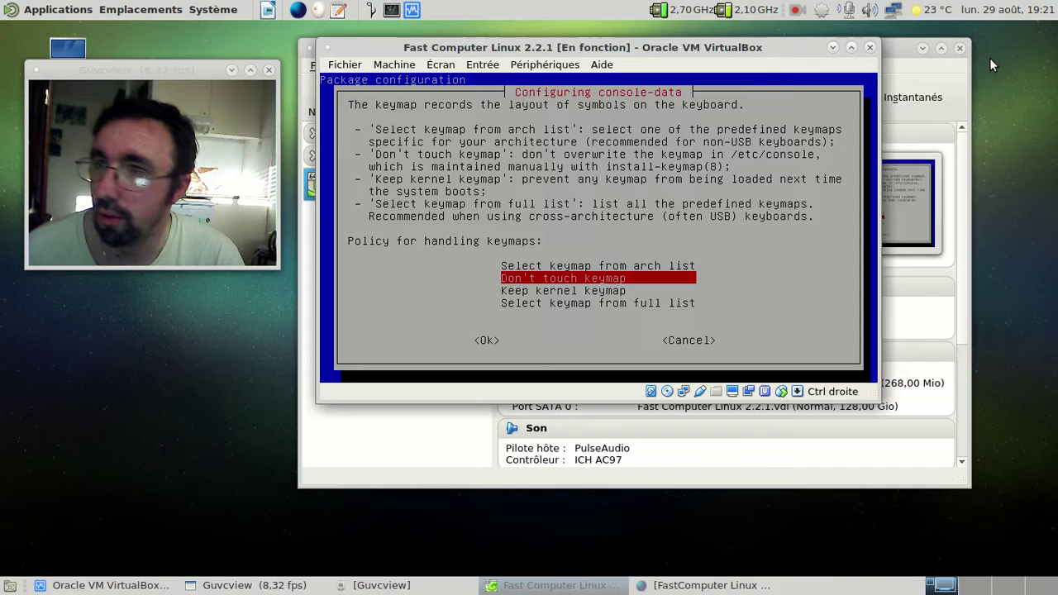
{"action": "key", "text": "Return"}
{"action": "key", "text": "Up"}
{"action": "key", "text": "Up"}
{"action": "key", "text": "Return"}
{"action": "key", "text": "Down"}
{"action": "key", "text": "Return"}
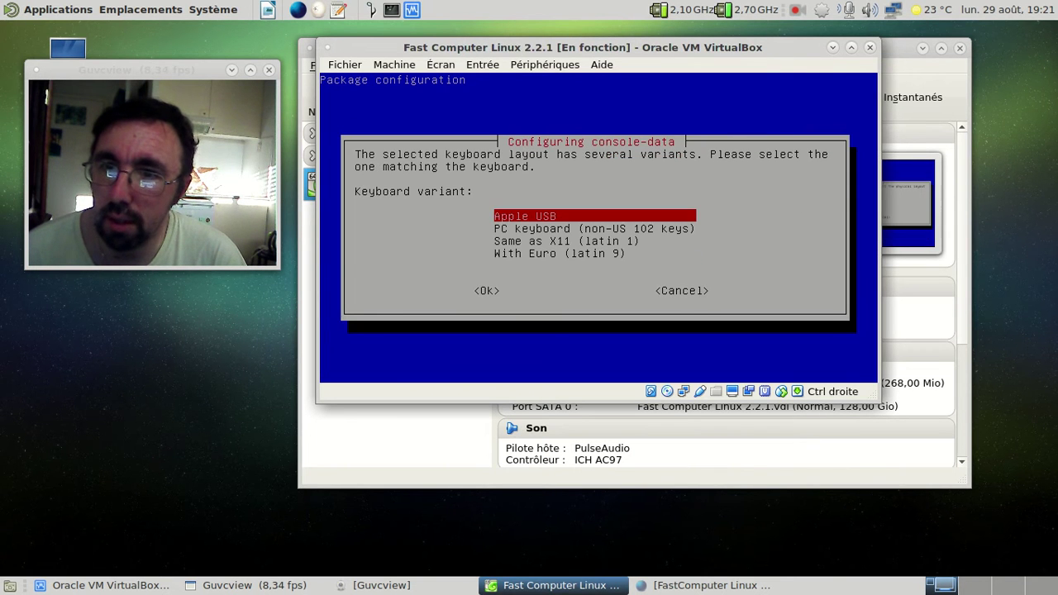
Choose "With Euro (latin 9)" as the console keyboard variant.
{"action": "key", "text": "Down"}
{"action": "key", "text": "Down"}
{"action": "key", "text": "Down"}
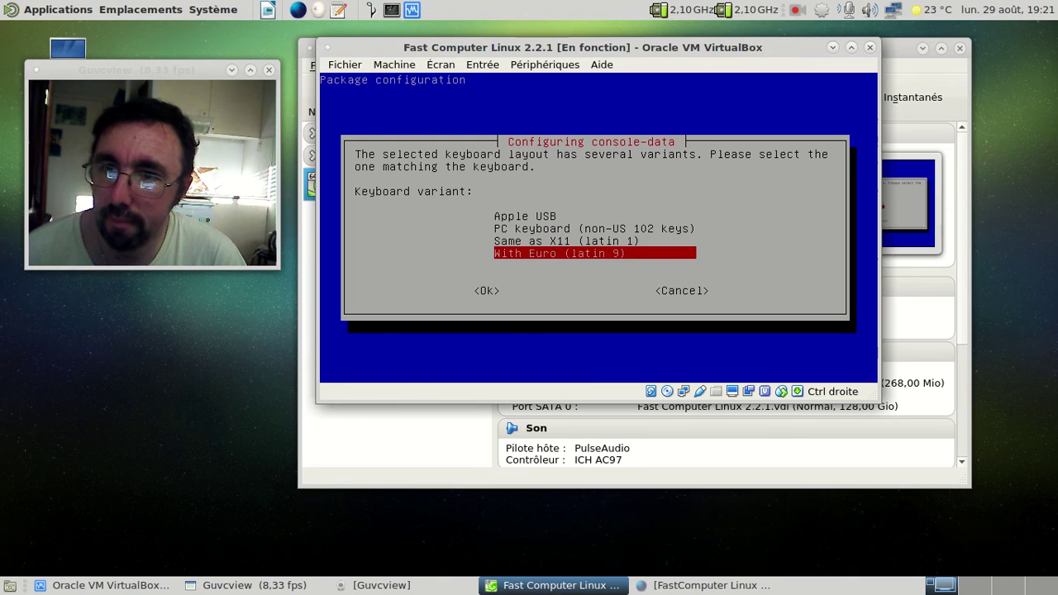
{"action": "key", "text": "Return"}
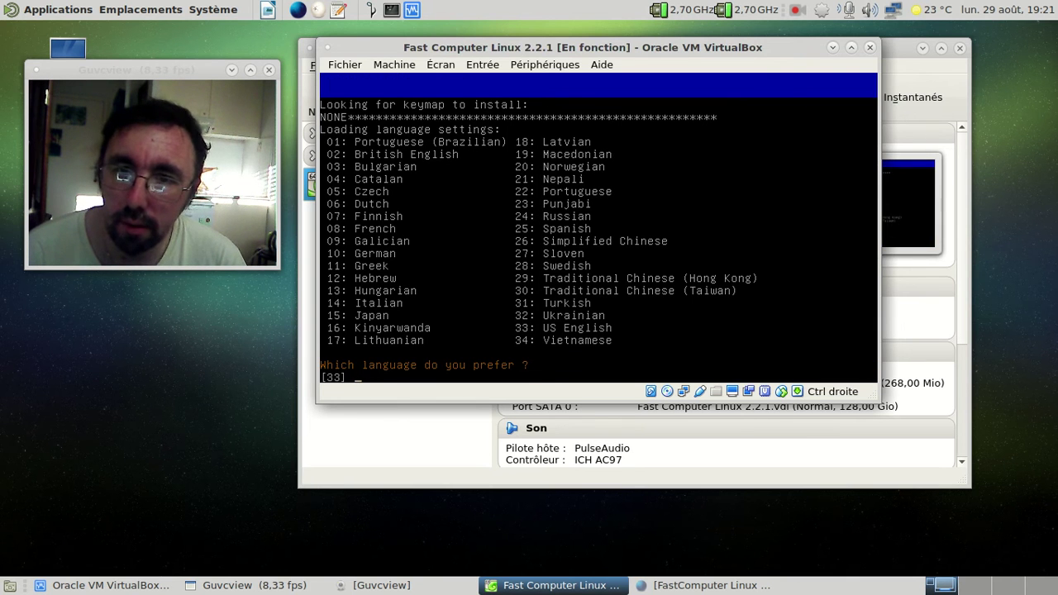
Select language 08 (French) for GParted Live and start its graphical session with the default mode.
{"action": "key", "text": "BackSpace"}
{"action": "type", "text": "0"}
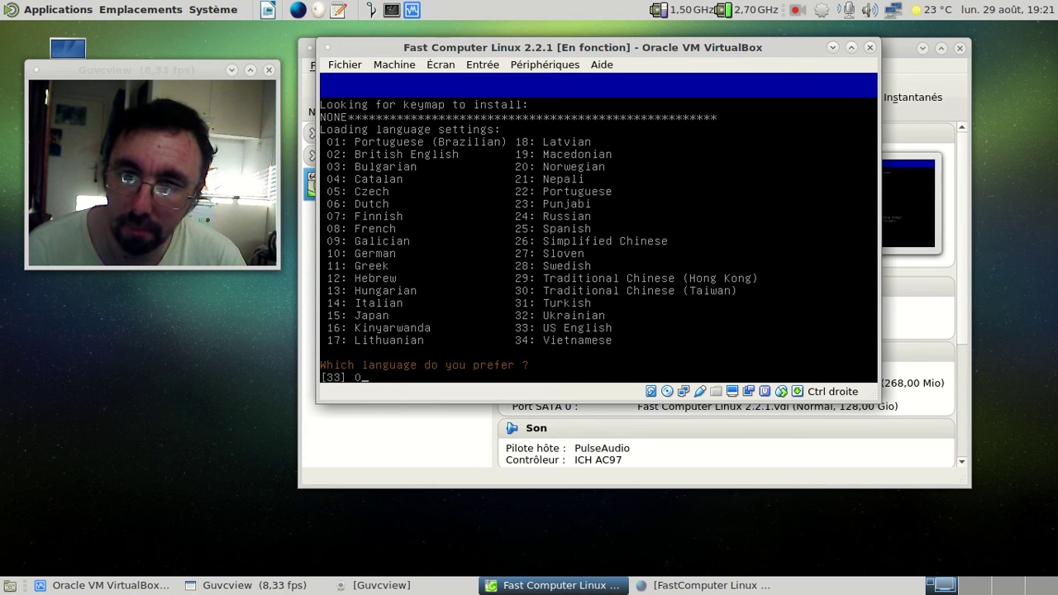
{"action": "type", "text": "8"}
{"action": "key", "text": "Return"}
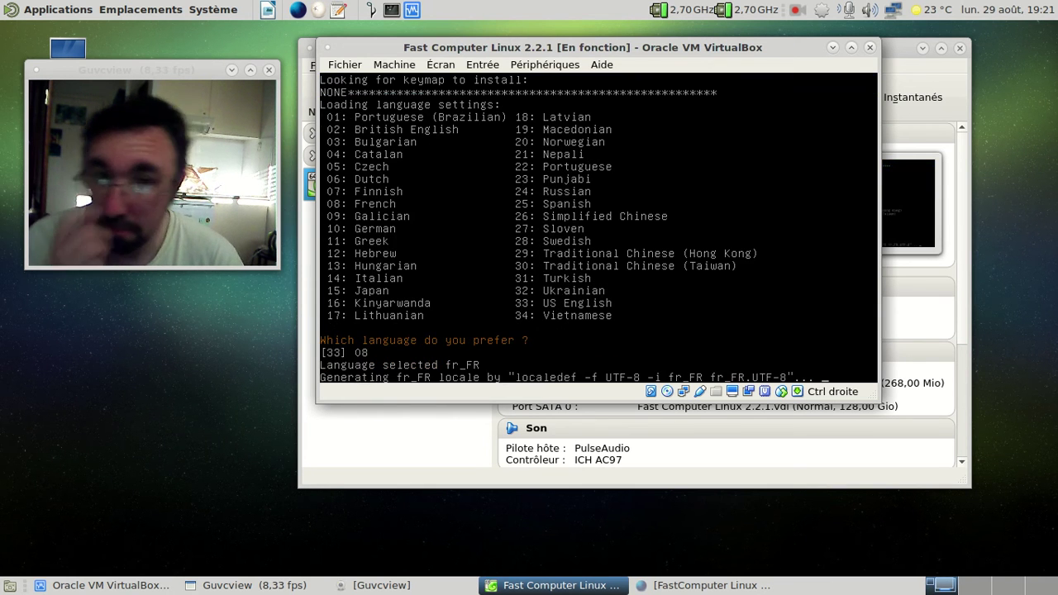
{"action": "key", "text": "Return"}
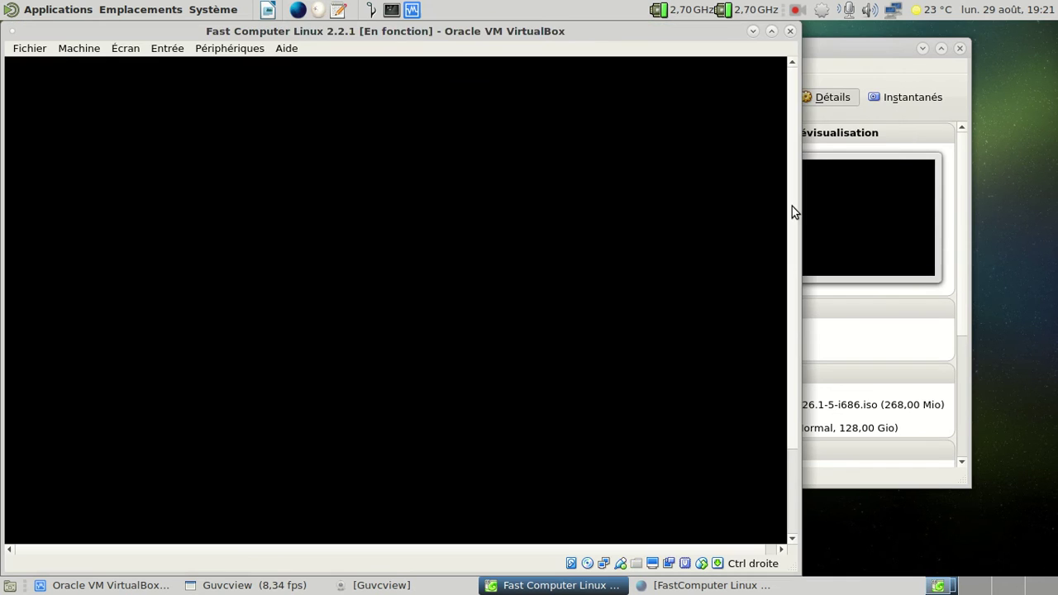
Adjust the virtual machine window, examine the /dev/sda partitions in GParted, and close GParted.
{"action": "left_click_drag", "start_coordinate": [503, 27], "coordinate": [757, 25]}
{"action": "double_click", "coordinate": [757, 25]}
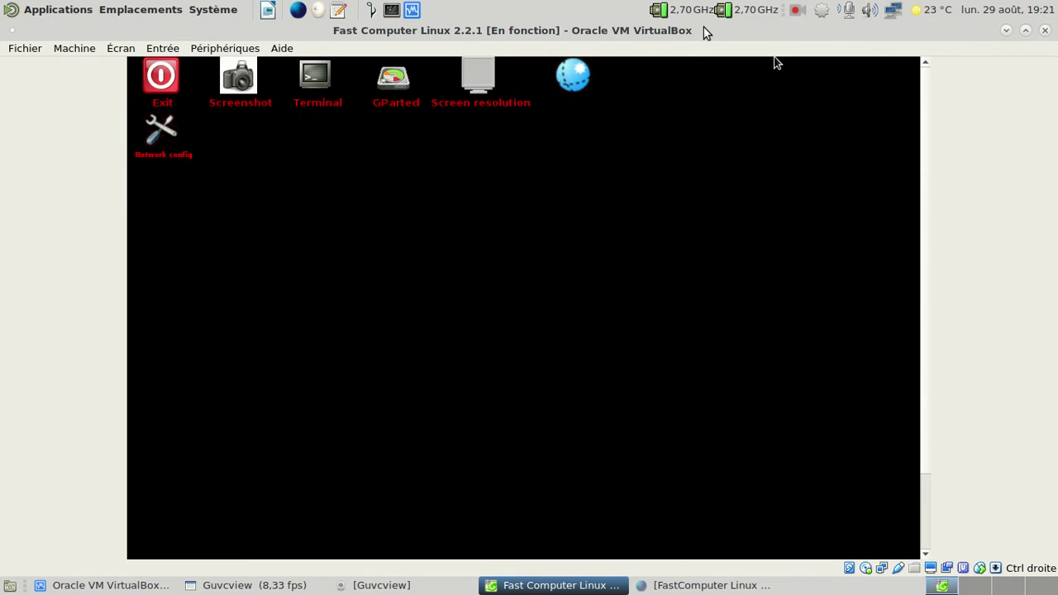
{"action": "double_click", "coordinate": [703, 27]}
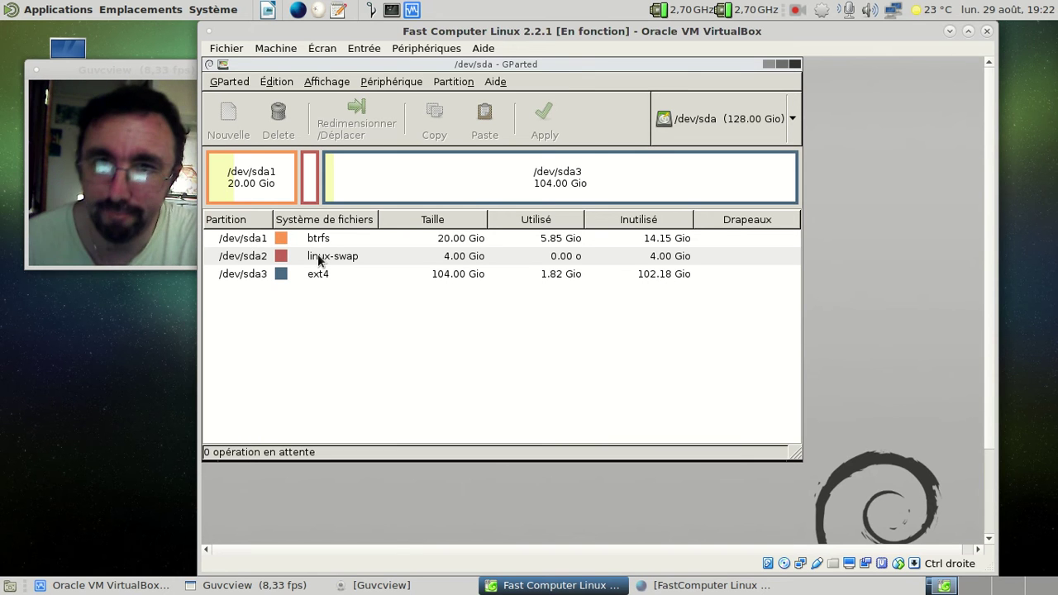
{"action": "left_click", "coordinate": [794, 64]}
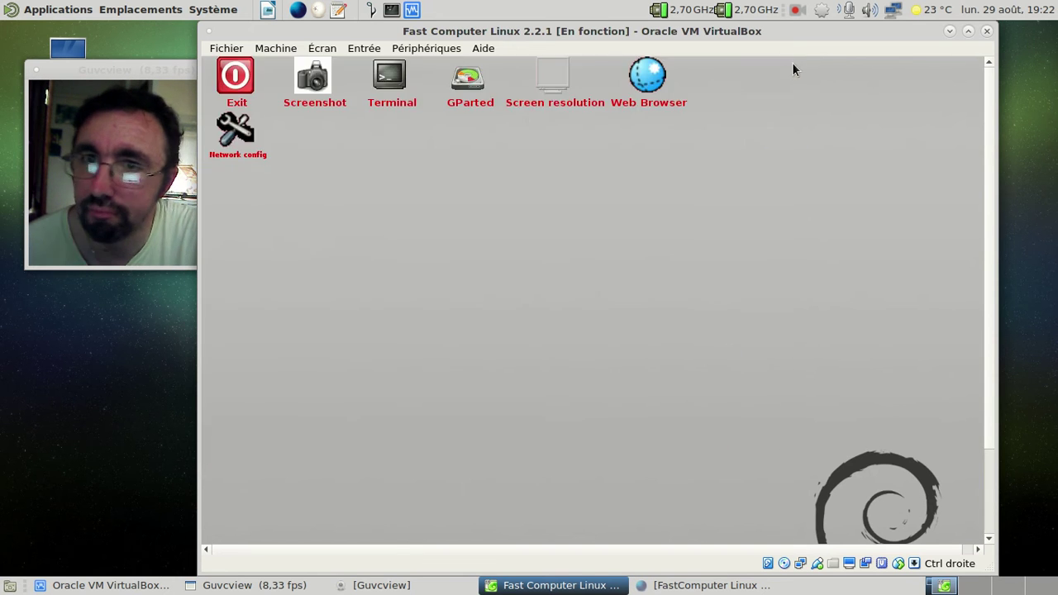
Open a terminal in the live session and set the keyboard layout to French with "setxkbmap fr".
{"action": "double_click", "coordinate": [385, 83]}
{"action": "left_click_drag", "start_coordinate": [383, 85], "coordinate": [642, 155]}
{"action": "type", "text": "se"}
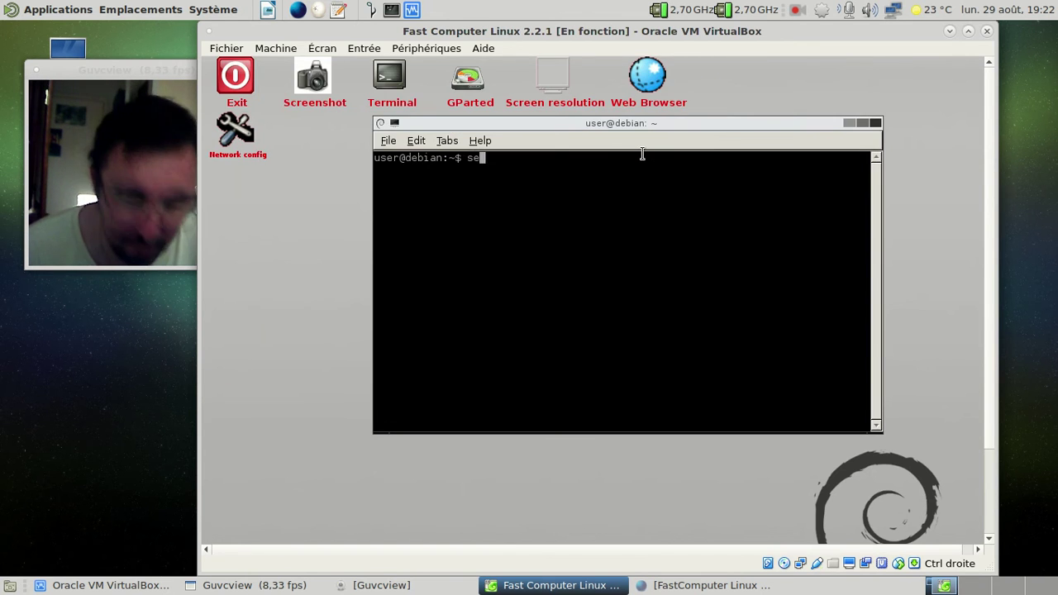
{"action": "type", "text": "txkbmap "}
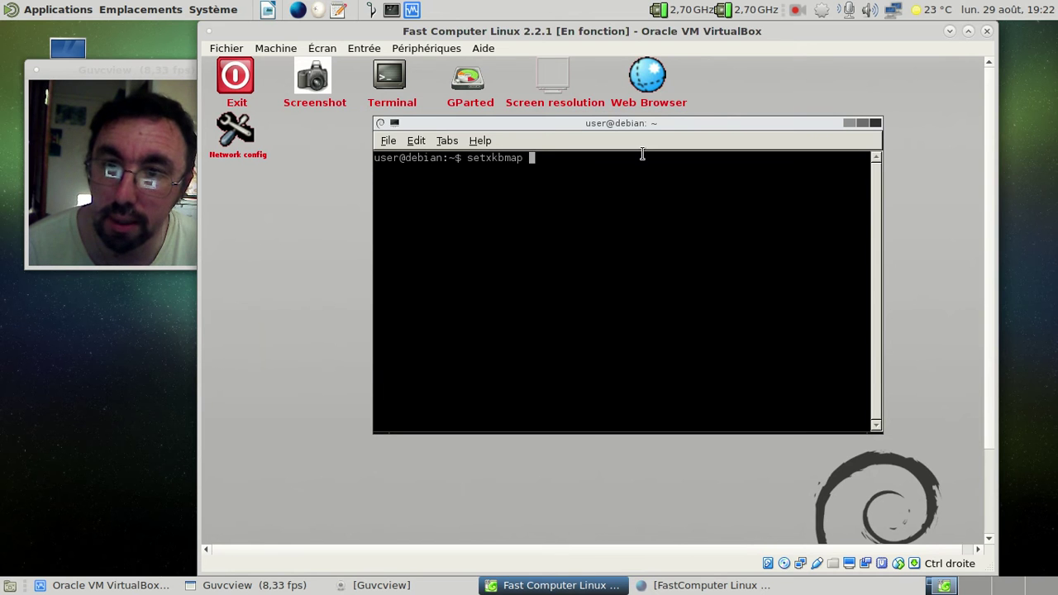
{"action": "type", "text": "fr"}
{"action": "key", "text": "Return"}
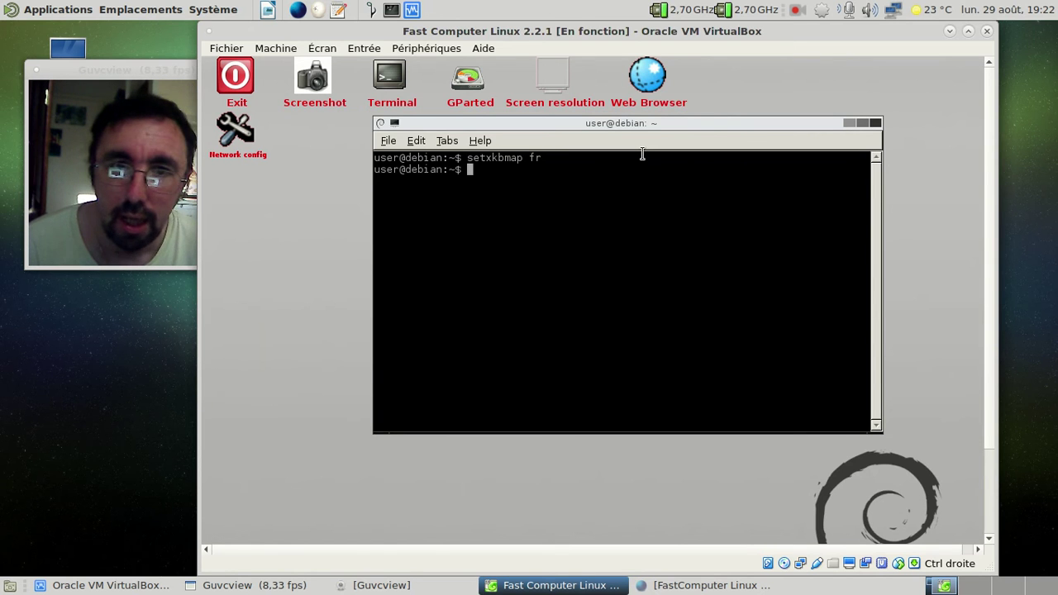
Mount the virtual disk's first partition with "sudo mount /dev/sda1 /mnt" in the terminal.
{"action": "type", "text": "sudo"}
{"action": "key", "text": "BackSpace"}
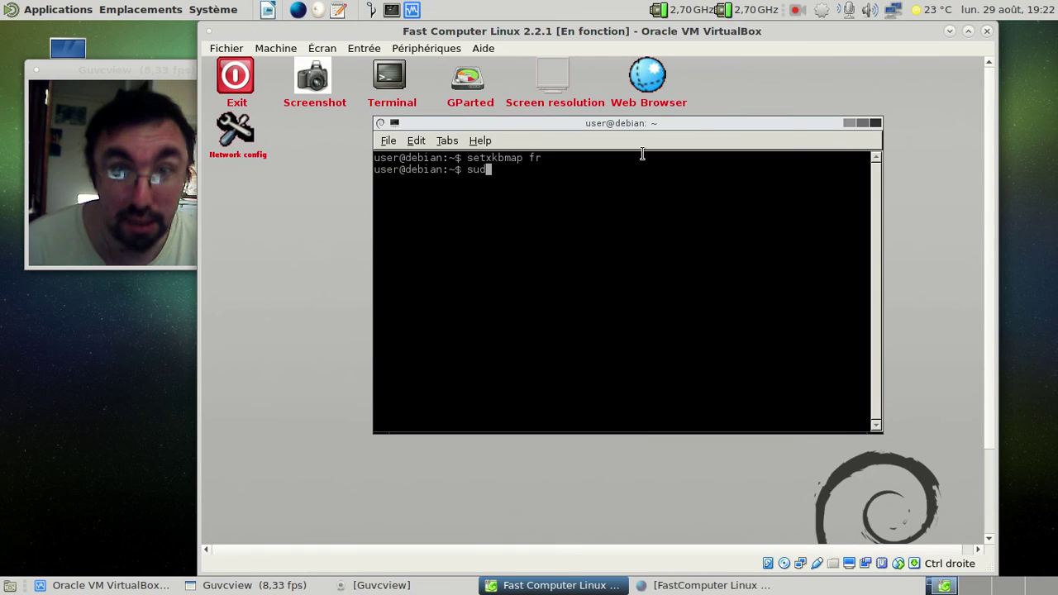
{"action": "type", "text": "o mount "}
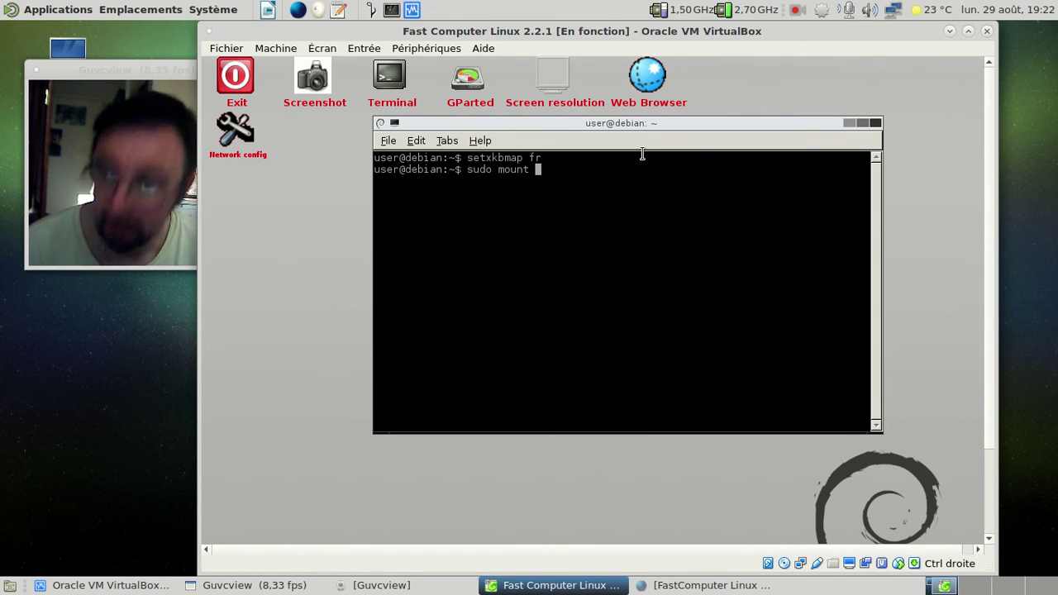
{"action": "type", "text": "/dev/sda /"}
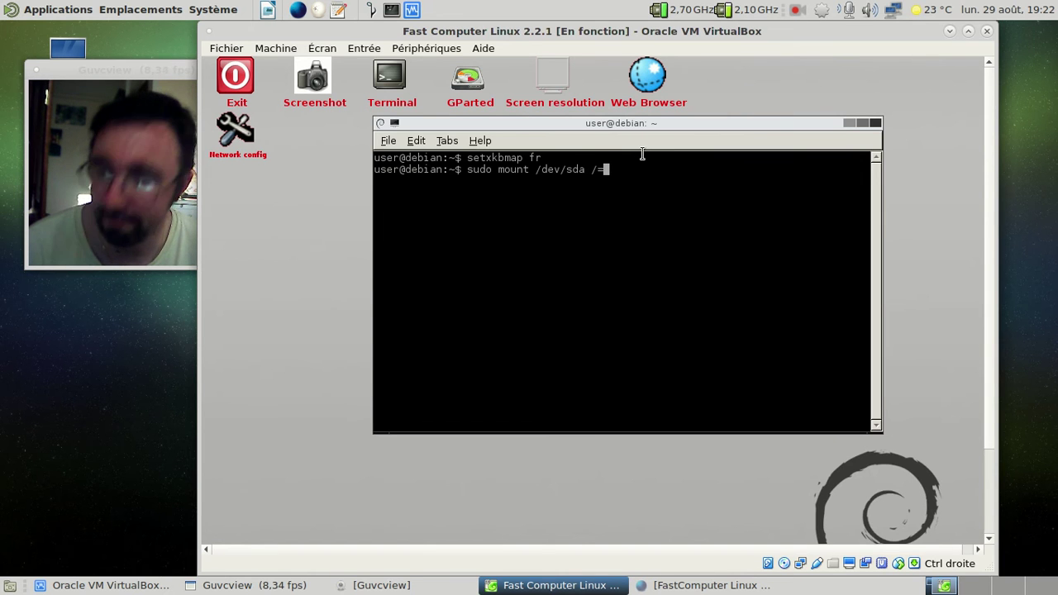
{"action": "key", "text": "BackSpace"}
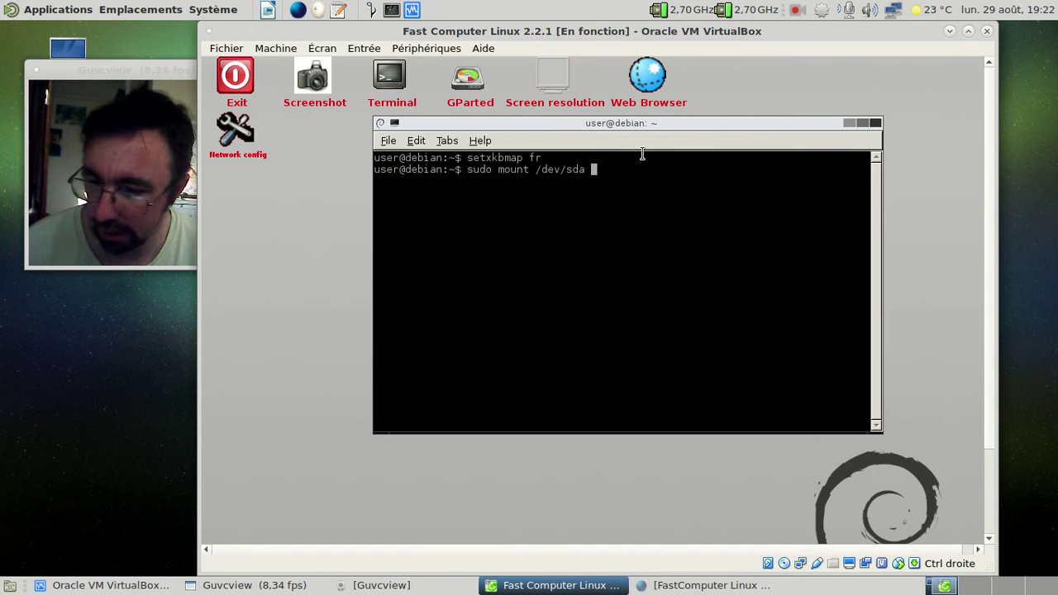
{"action": "type", "text": "~"}
{"action": "key", "text": "BackSpace"}
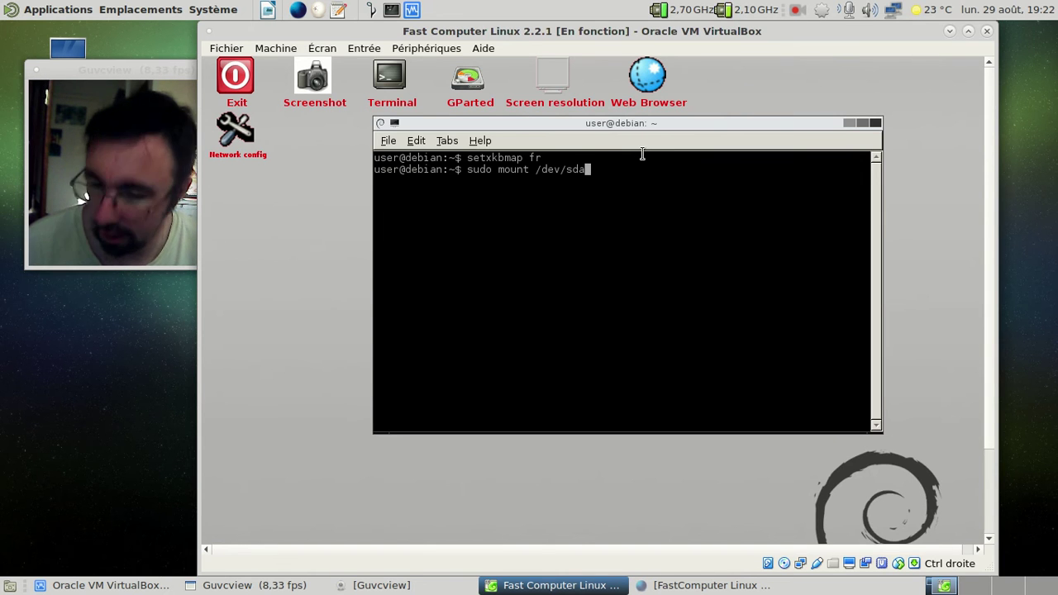
{"action": "key", "text": "BackSpace"}
{"action": "type", "text": "1"}
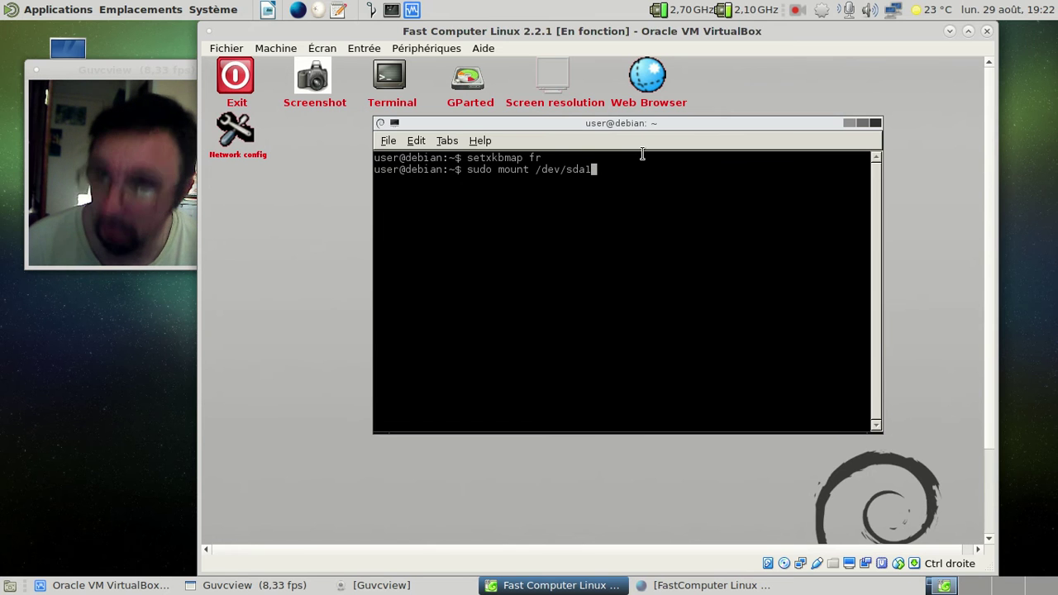
{"action": "type", "text": " /mnt"}
{"action": "key", "text": "Return"}
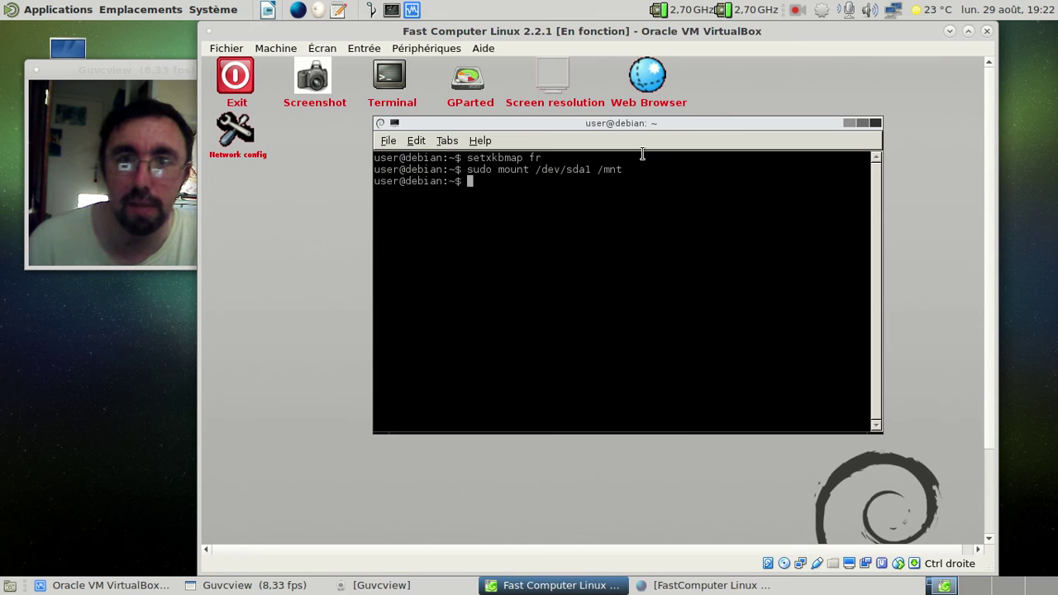
Start the live session's file manager, go to /mnt, and move its window up over the terminal.
{"action": "right_click", "coordinate": [249, 203]}
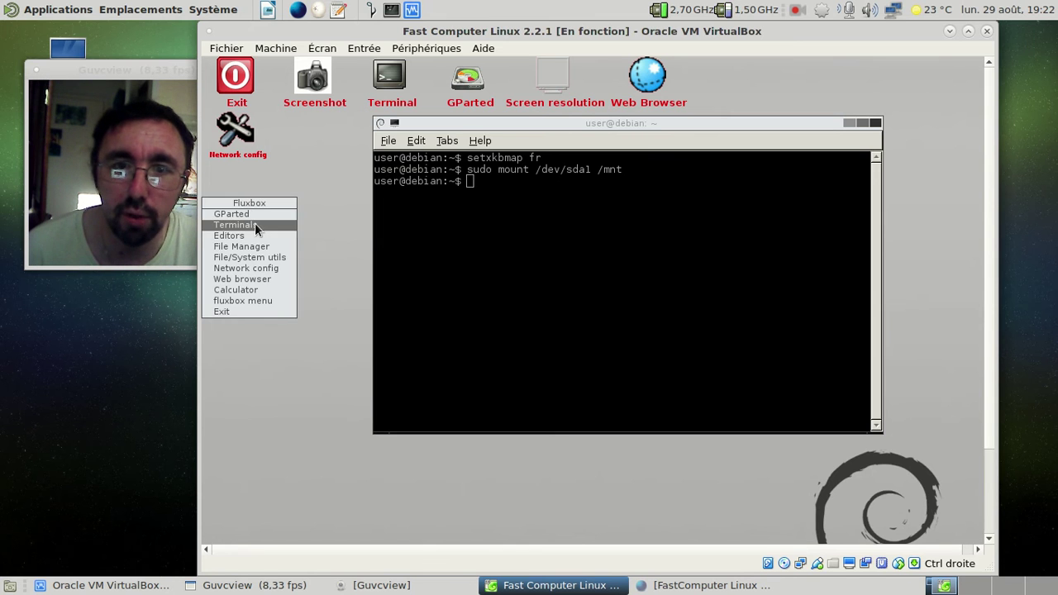
{"action": "mouse_move", "coordinate": [255, 236]}
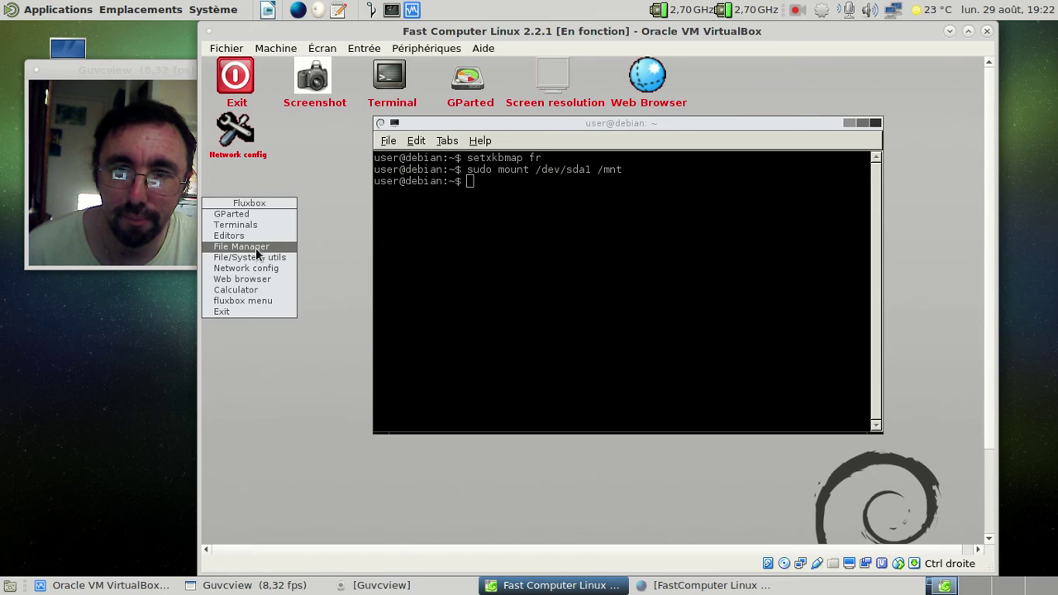
{"action": "left_click", "coordinate": [257, 247]}
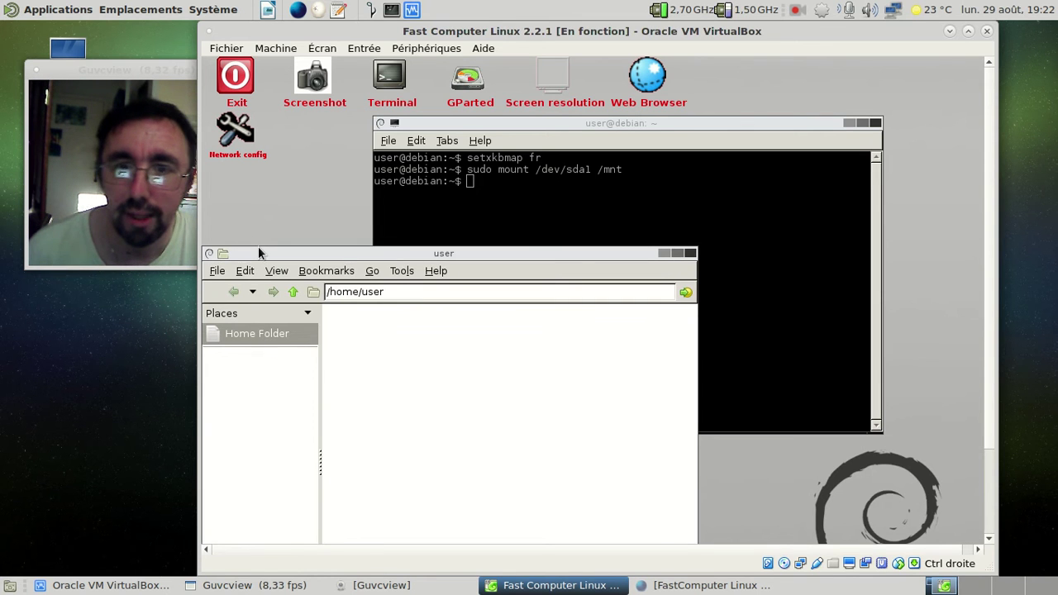
{"action": "left_click_drag", "start_coordinate": [380, 291], "coordinate": [324, 291]}
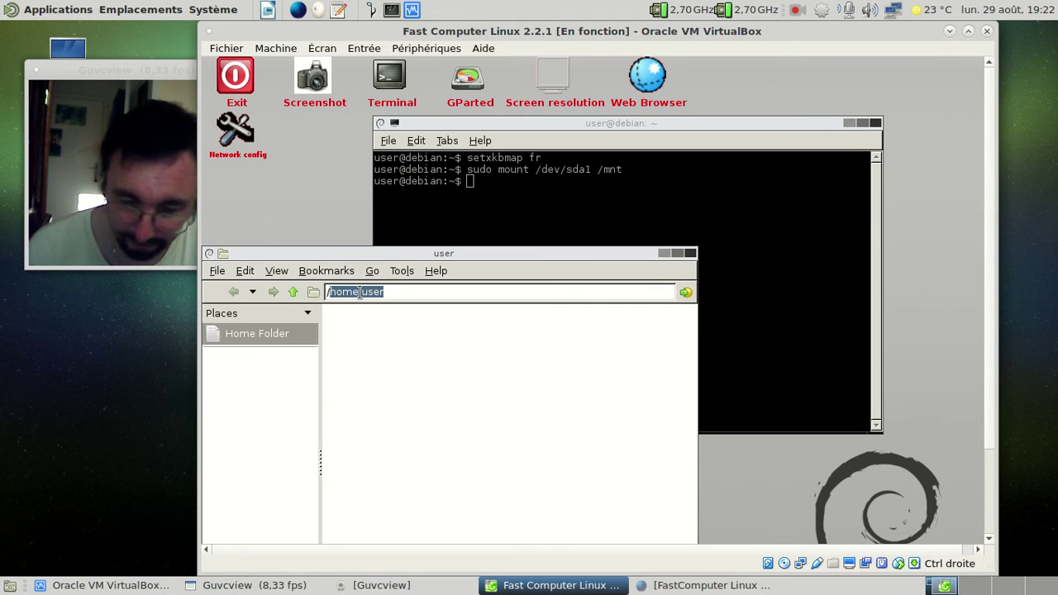
{"action": "type", "text": "/mnt"}
{"action": "key", "text": "Return"}
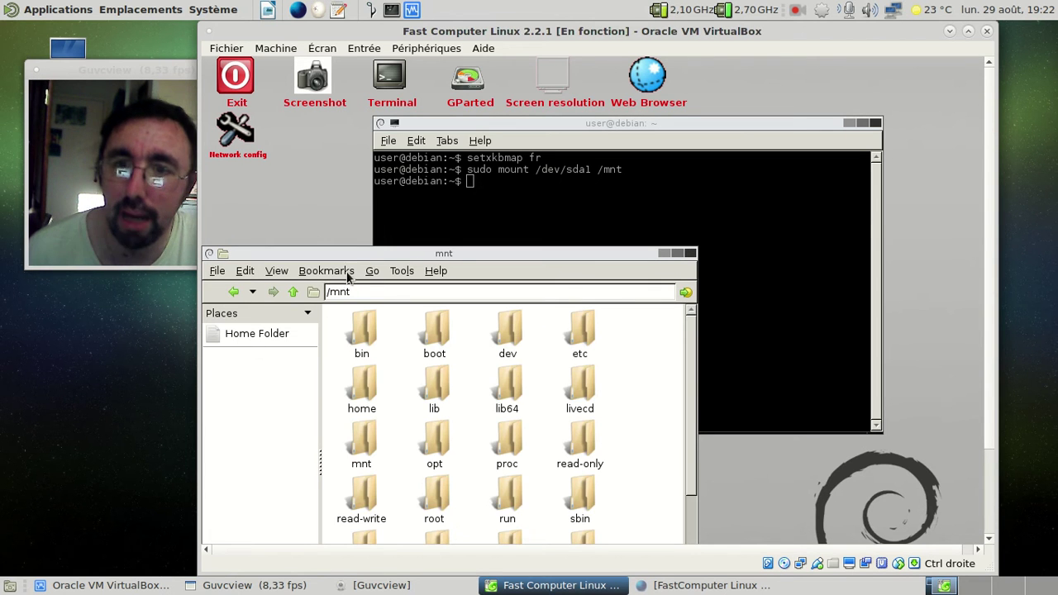
{"action": "left_click_drag", "start_coordinate": [348, 251], "coordinate": [520, 61]}
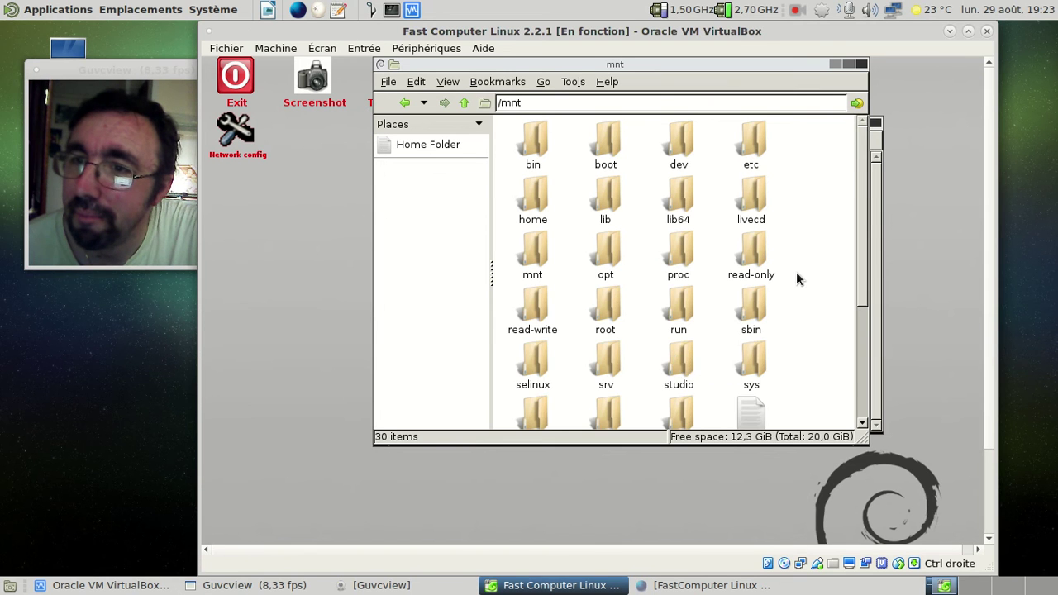
Examine the folders and loose files at the root of the mounted partition, including the Cyberfox installer.
{"action": "scroll", "coordinate": [796, 272], "scroll_direction": "down", "scroll_amount": 4}
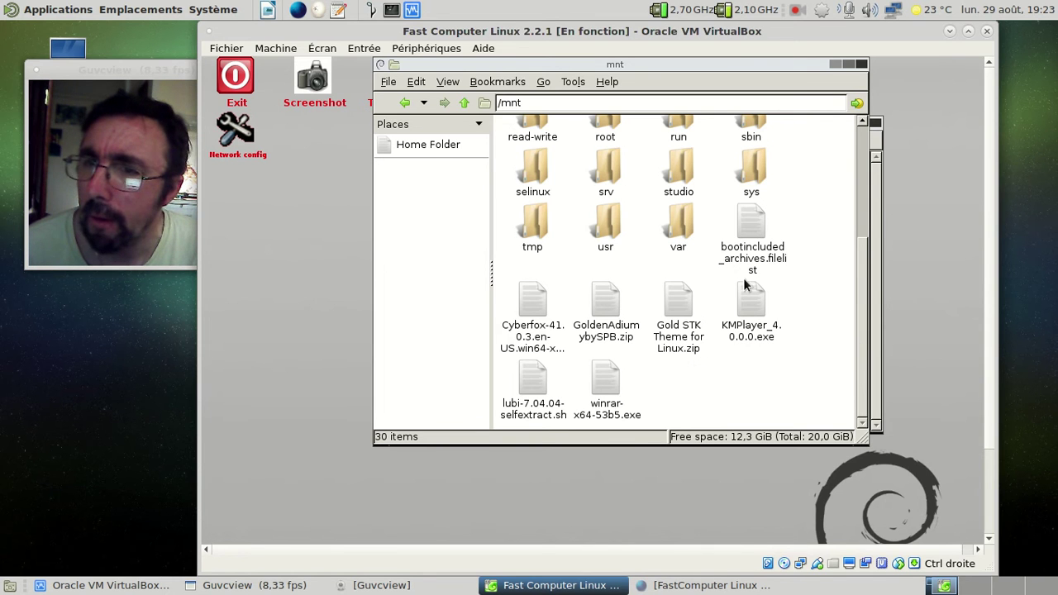
{"action": "scroll", "coordinate": [776, 276], "scroll_direction": "up", "scroll_amount": 1}
{"action": "scroll", "coordinate": [774, 275], "scroll_direction": "down", "scroll_amount": 1}
{"action": "left_click", "coordinate": [535, 313]}
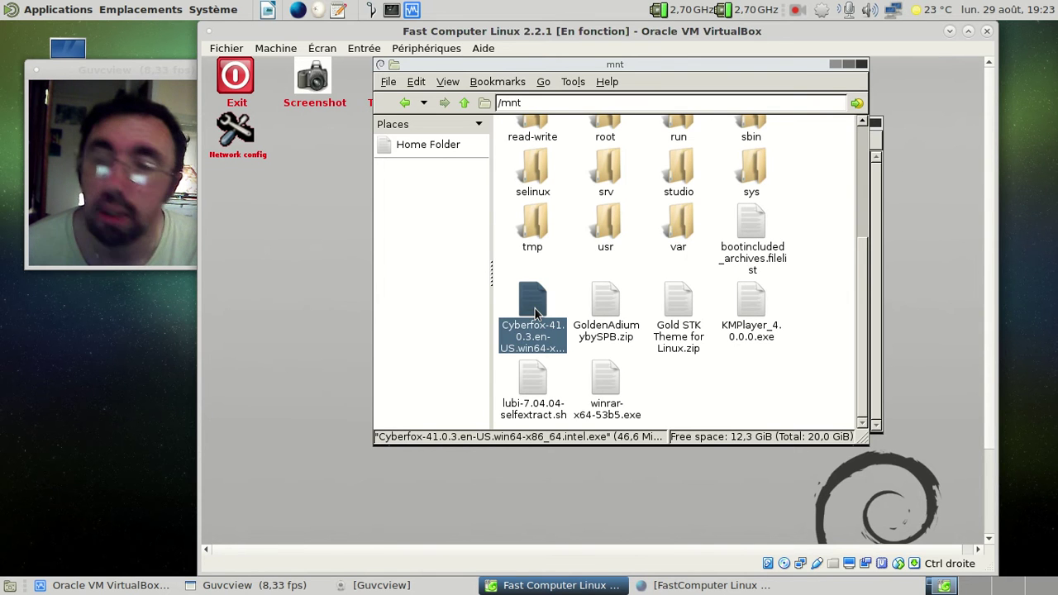
{"action": "scroll", "coordinate": [535, 312], "scroll_direction": "up", "scroll_amount": 1}
{"action": "scroll", "coordinate": [576, 187], "scroll_direction": "up", "scroll_amount": 1}
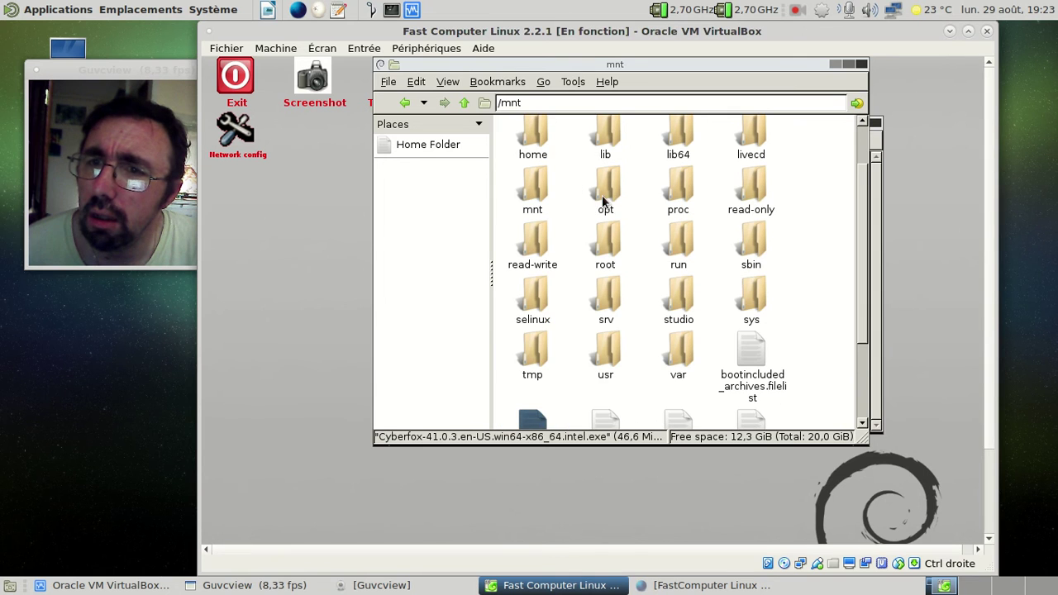
{"action": "scroll", "coordinate": [576, 185], "scroll_direction": "up", "scroll_amount": 1}
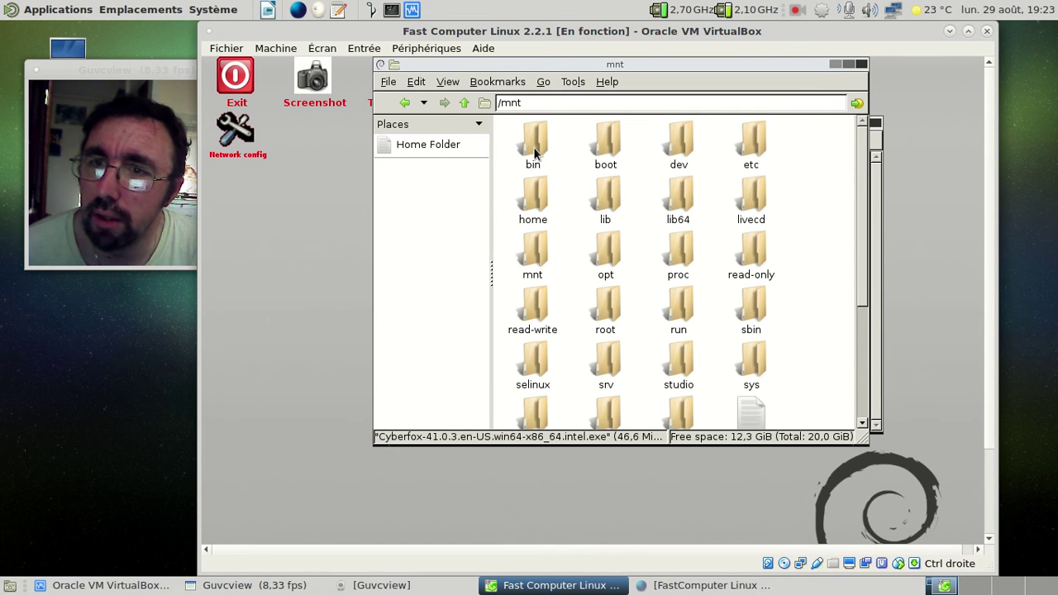
Inspect the contents of the studio and livecd folders, returning to /mnt after each.
{"action": "left_click", "coordinate": [683, 362]}
{"action": "double_click", "coordinate": [683, 361]}
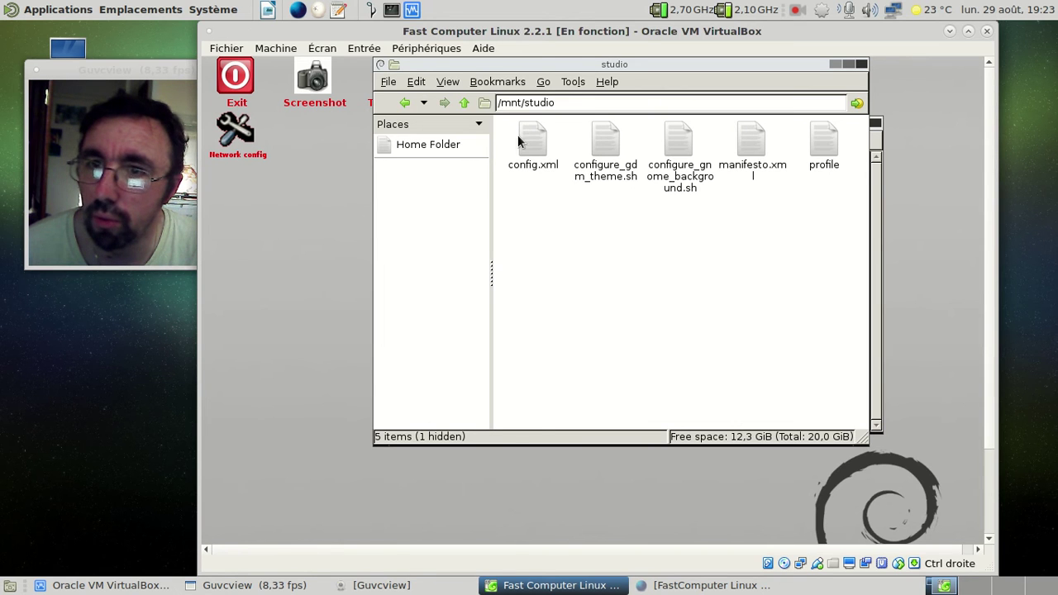
{"action": "left_click", "coordinate": [464, 103]}
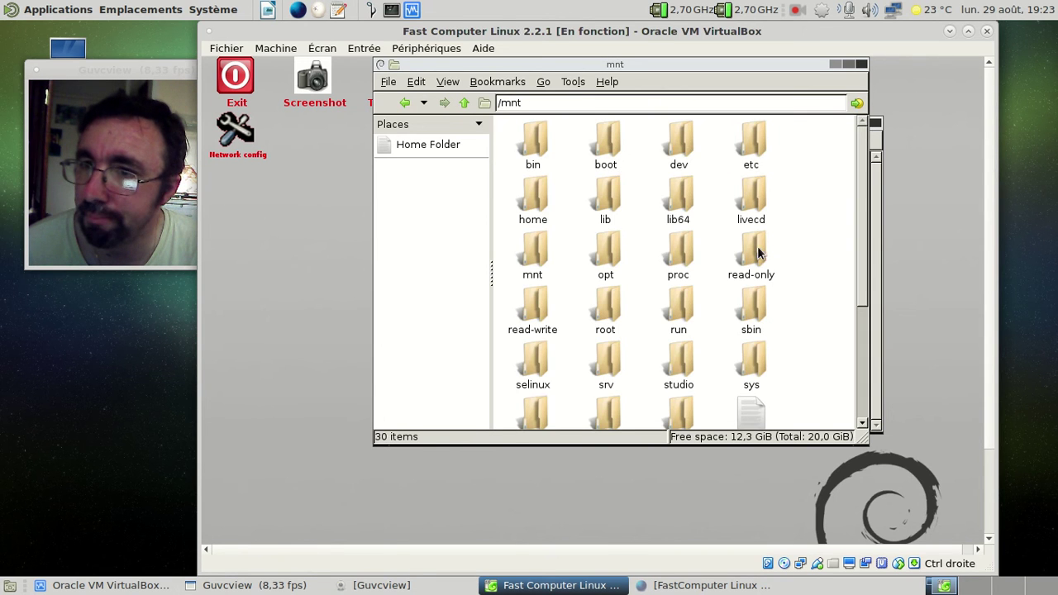
{"action": "double_click", "coordinate": [743, 211]}
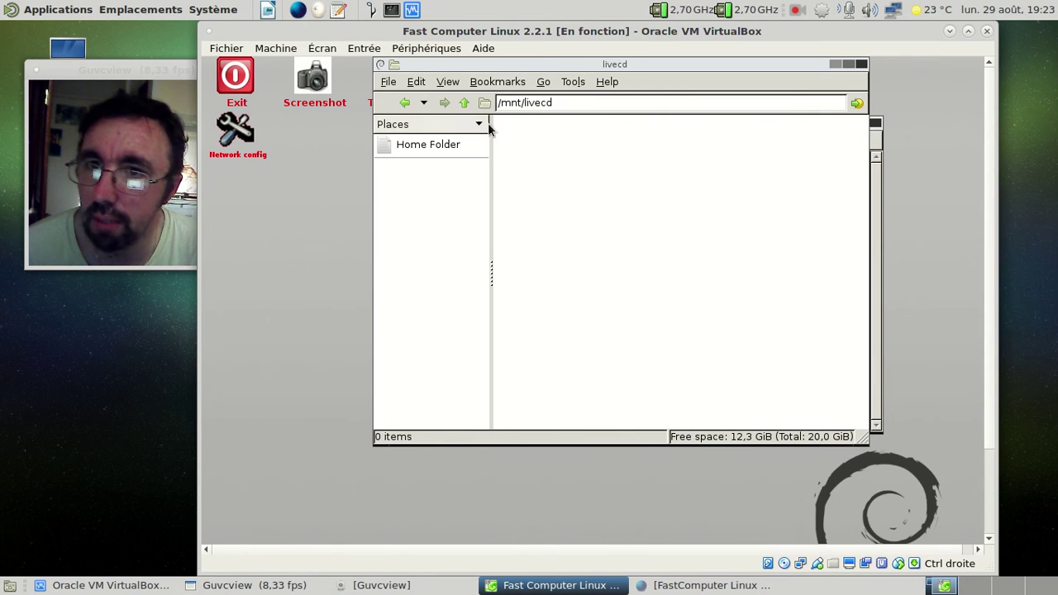
{"action": "left_click", "coordinate": [464, 103]}
Open the SuSE-release file in /mnt/etc with Leafpad to read the distribution version, and close the editor.
{"action": "double_click", "coordinate": [753, 152]}
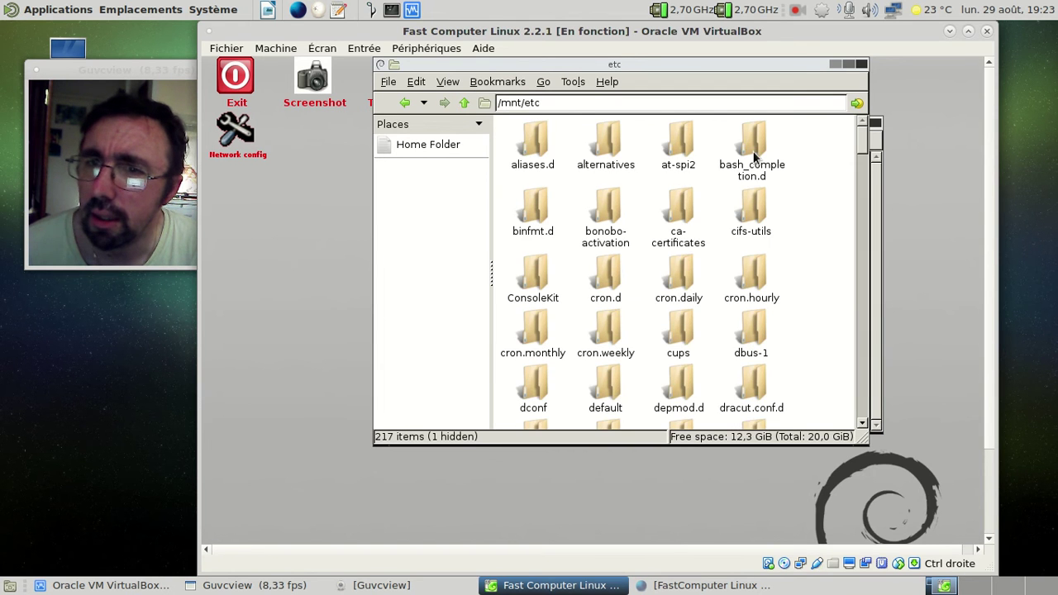
{"action": "left_click_drag", "start_coordinate": [863, 142], "coordinate": [849, 397]}
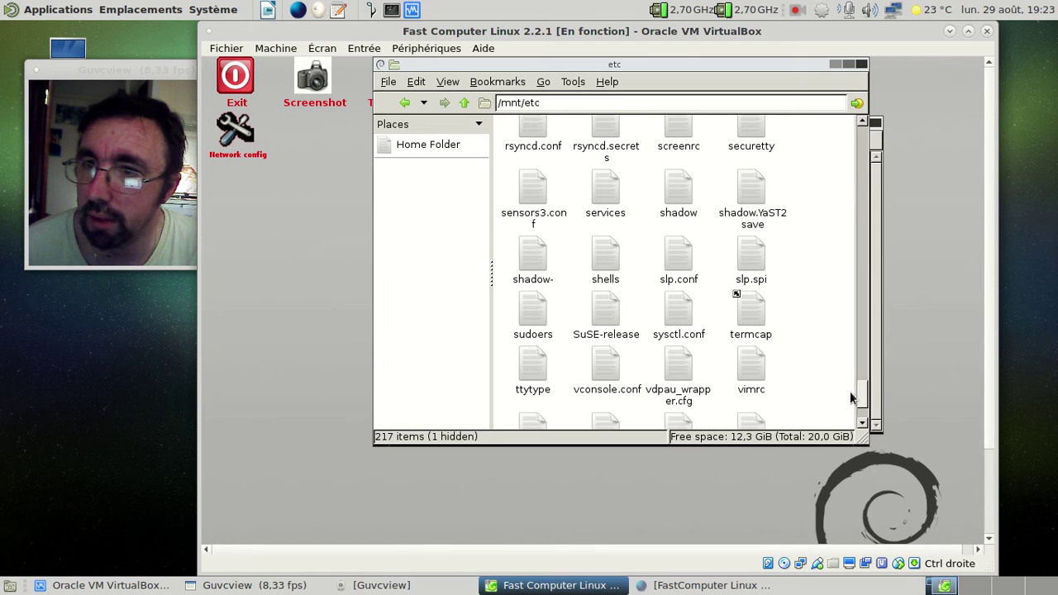
{"action": "scroll", "coordinate": [815, 301], "scroll_direction": "down", "scroll_amount": 1}
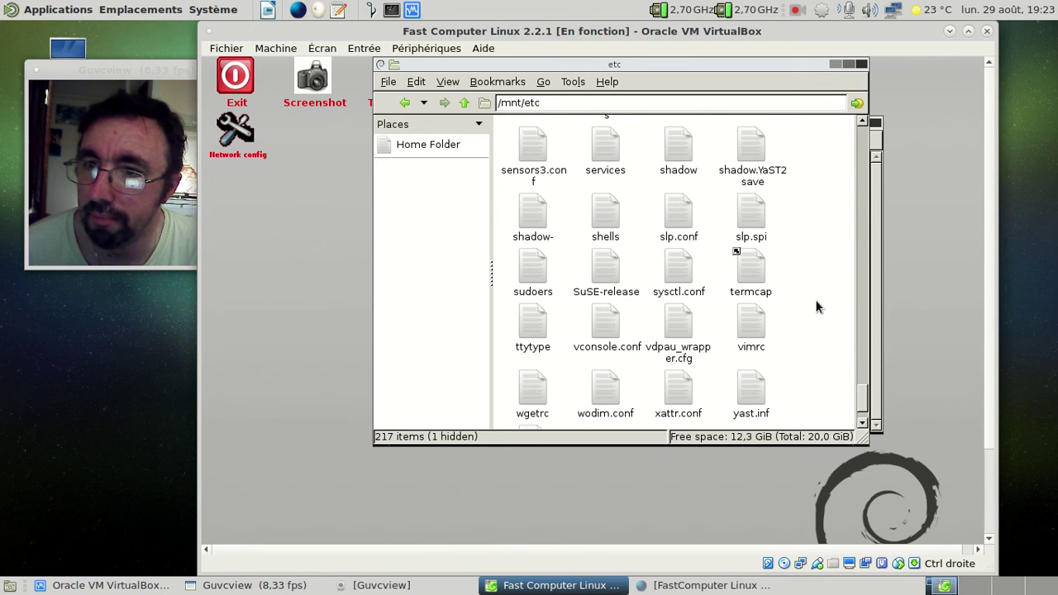
{"action": "double_click", "coordinate": [606, 278]}
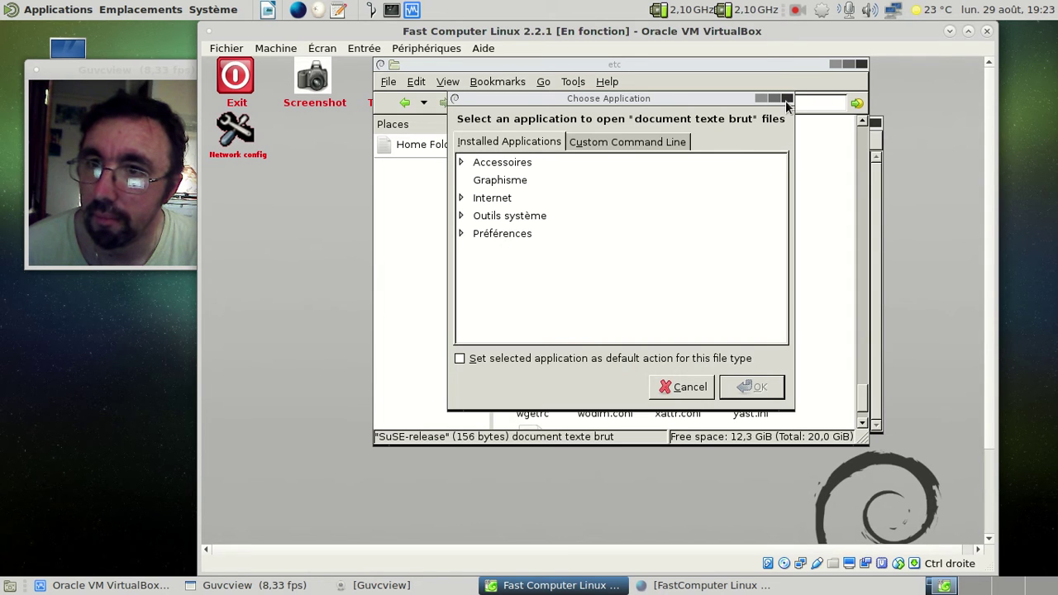
{"action": "left_click", "coordinate": [466, 161]}
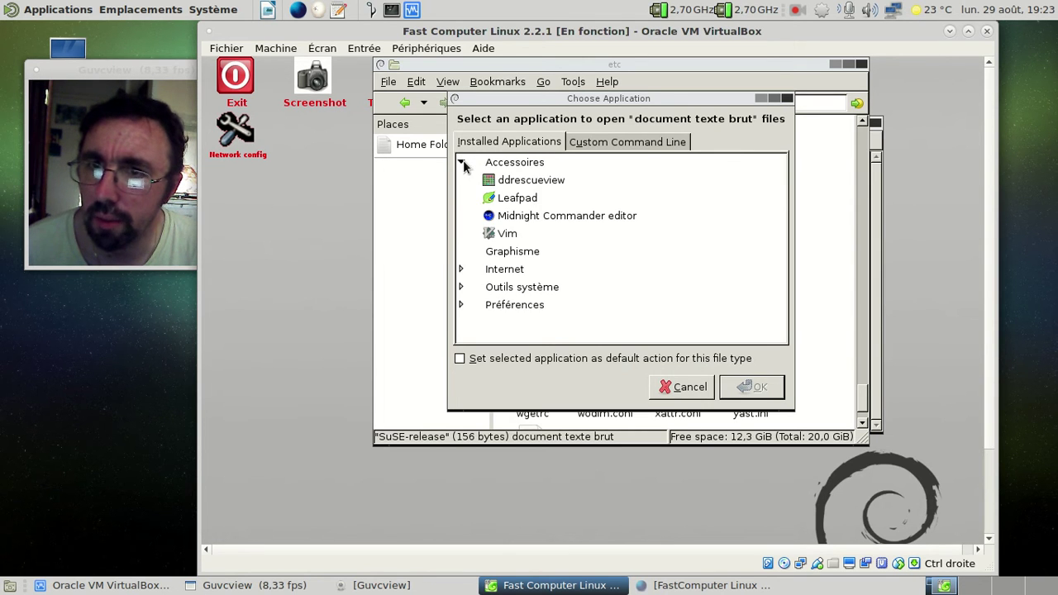
{"action": "left_click", "coordinate": [509, 198]}
{"action": "left_click", "coordinate": [750, 387]}
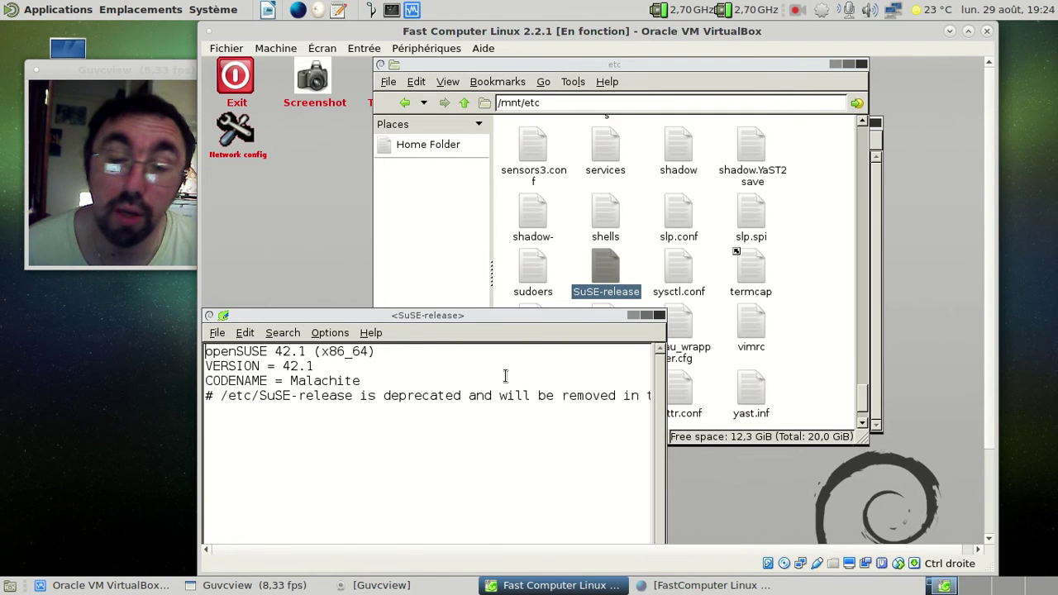
{"action": "left_click", "coordinate": [658, 316]}
Look through the configuration folders and files in /mnt/etc, and return to /mnt.
{"action": "scroll", "coordinate": [836, 247], "scroll_direction": "up", "scroll_amount": 5}
{"action": "scroll", "coordinate": [836, 248], "scroll_direction": "up", "scroll_amount": 8}
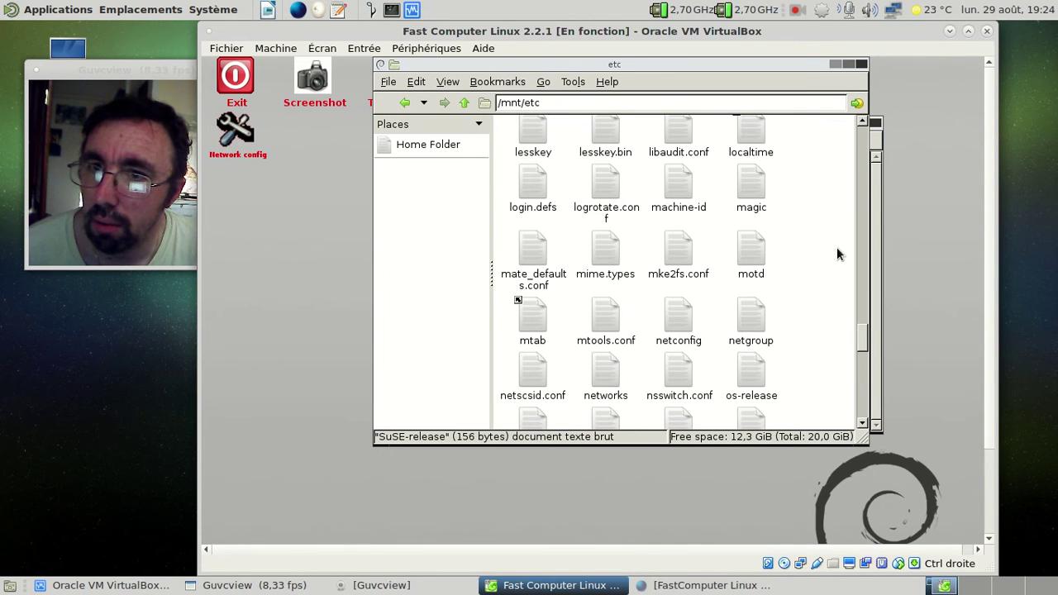
{"action": "scroll", "coordinate": [839, 264], "scroll_direction": "up", "scroll_amount": 2}
{"action": "left_click_drag", "start_coordinate": [861, 298], "coordinate": [859, 124]}
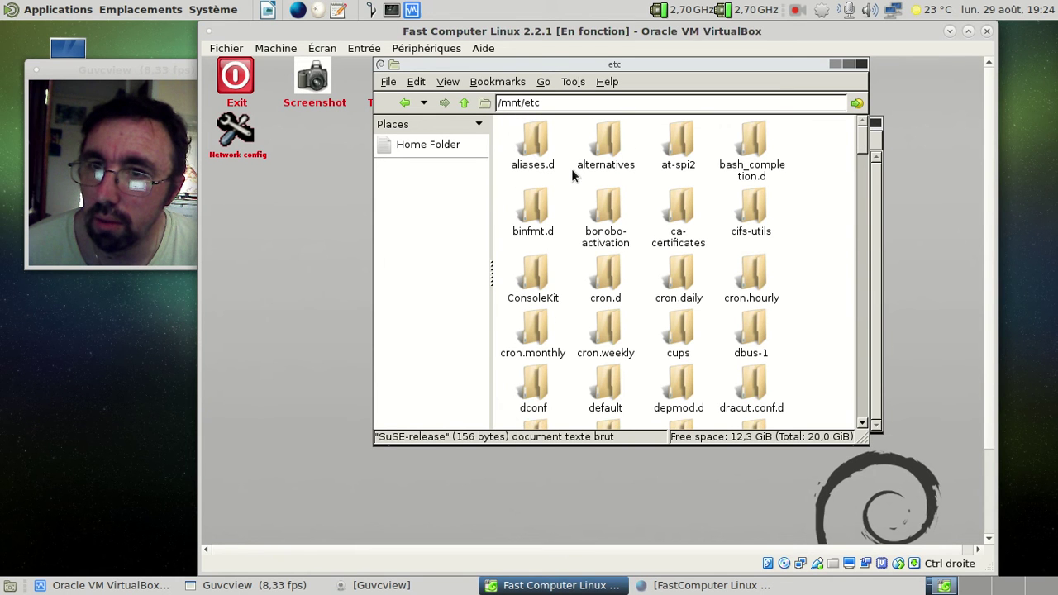
{"action": "scroll", "coordinate": [628, 227], "scroll_direction": "down", "scroll_amount": 2}
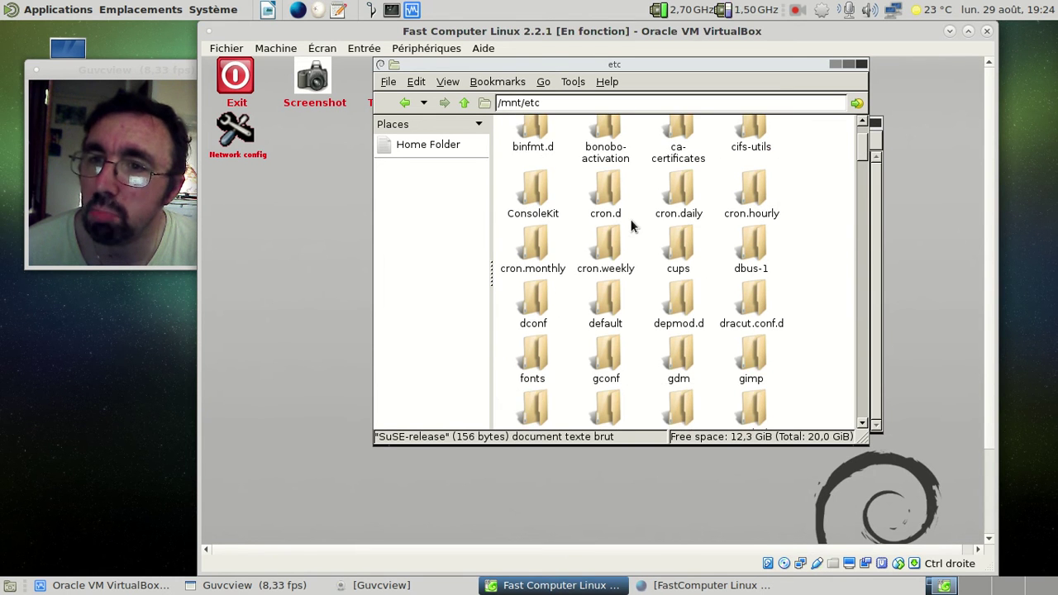
{"action": "scroll", "coordinate": [631, 226], "scroll_direction": "down", "scroll_amount": 2}
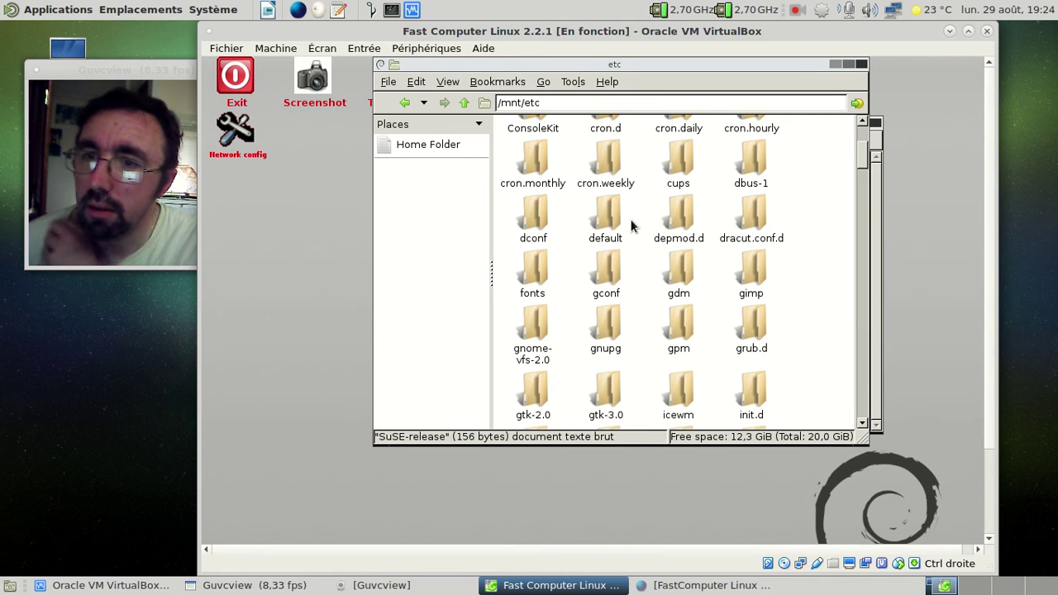
{"action": "scroll", "coordinate": [631, 226], "scroll_direction": "down", "scroll_amount": 3}
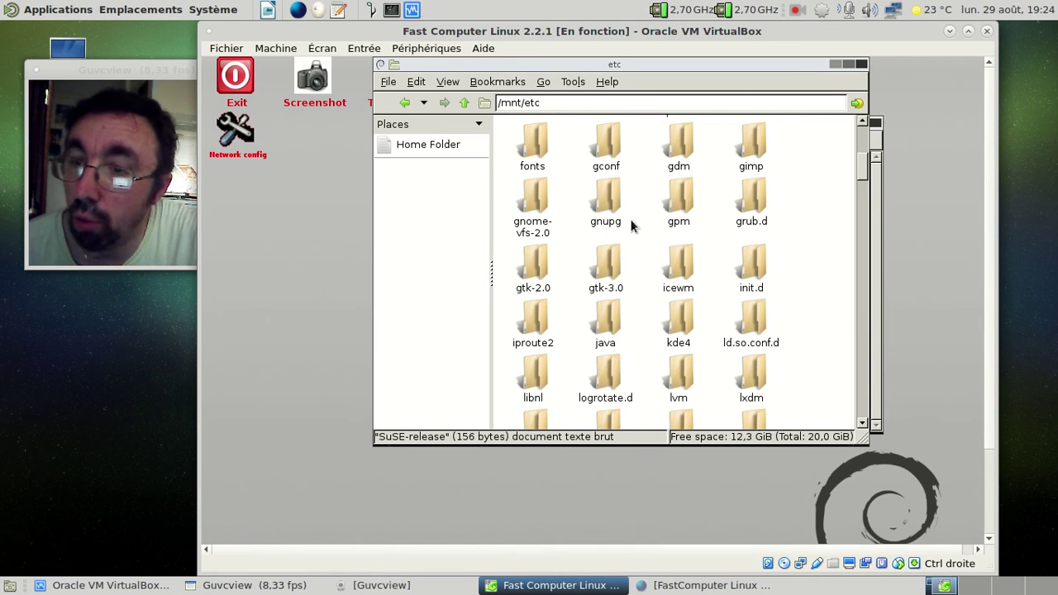
{"action": "scroll", "coordinate": [631, 225], "scroll_direction": "down", "scroll_amount": 1}
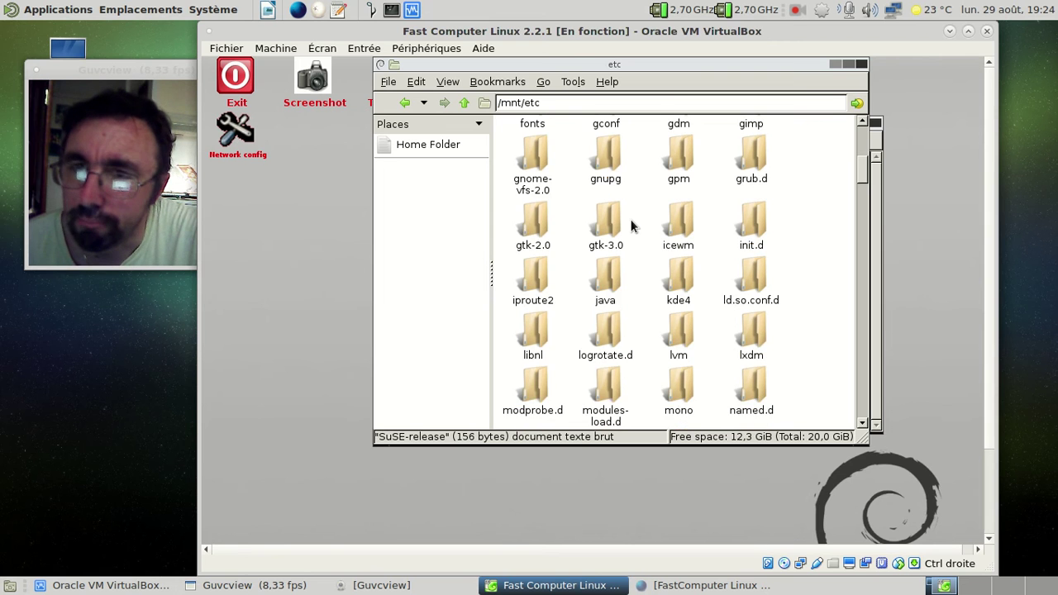
{"action": "scroll", "coordinate": [630, 225], "scroll_direction": "up", "scroll_amount": 8}
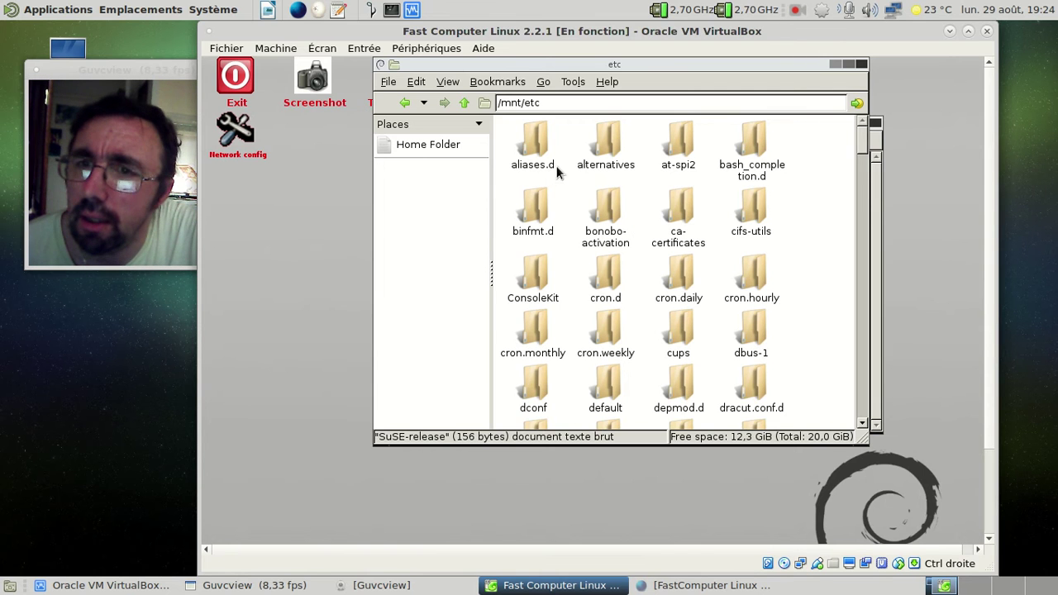
{"action": "scroll", "coordinate": [711, 240], "scroll_direction": "down", "scroll_amount": 2}
{"action": "scroll", "coordinate": [712, 240], "scroll_direction": "down", "scroll_amount": 1}
{"action": "scroll", "coordinate": [712, 241], "scroll_direction": "up", "scroll_amount": 1}
{"action": "scroll", "coordinate": [712, 240], "scroll_direction": "down", "scroll_amount": 6}
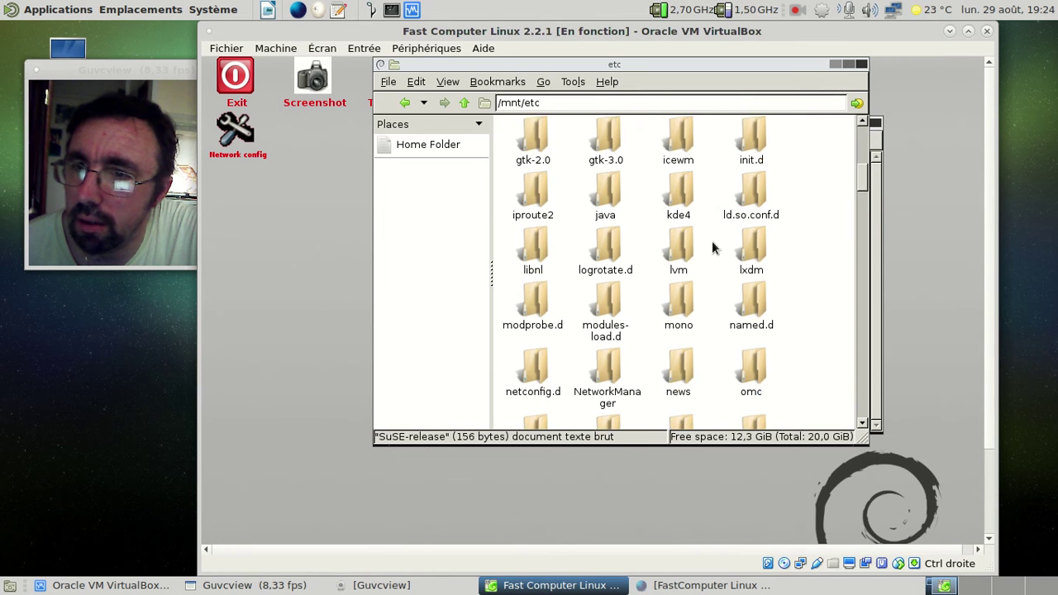
{"action": "scroll", "coordinate": [712, 240], "scroll_direction": "down", "scroll_amount": 3}
{"action": "left_click", "coordinate": [465, 103]}
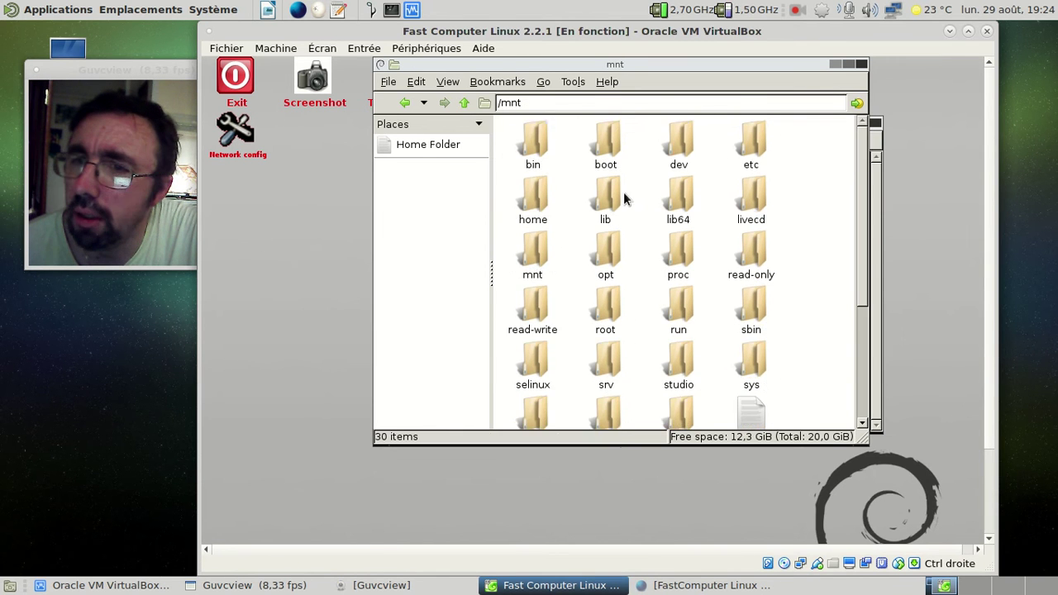
Inspect the kernel files and bootloader folders in /mnt/boot, and return to /mnt.
{"action": "scroll", "coordinate": [620, 248], "scroll_direction": "down", "scroll_amount": 3}
{"action": "scroll", "coordinate": [633, 294], "scroll_direction": "up", "scroll_amount": 3}
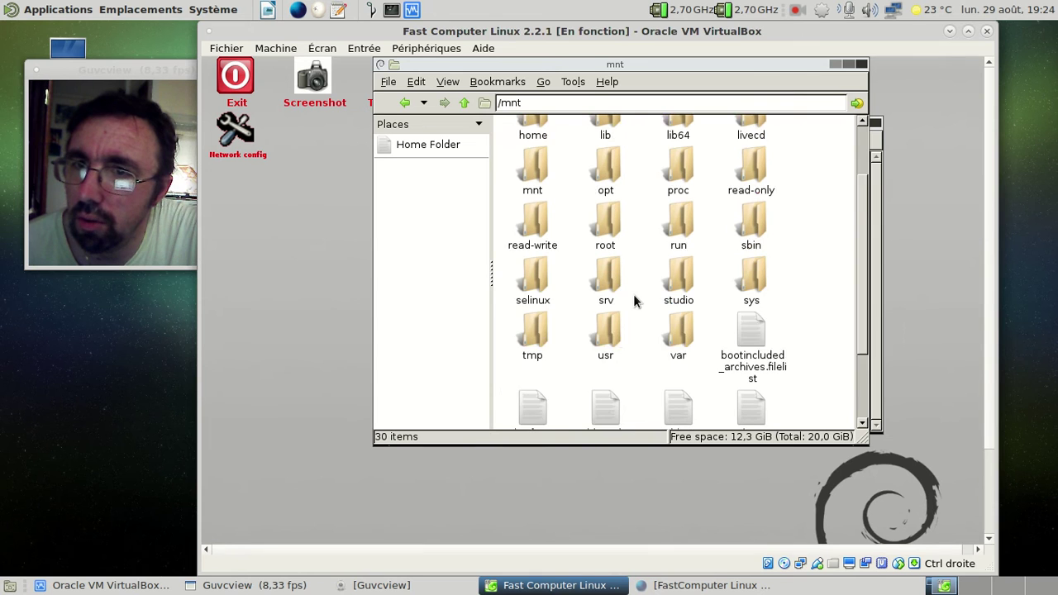
{"action": "double_click", "coordinate": [603, 147]}
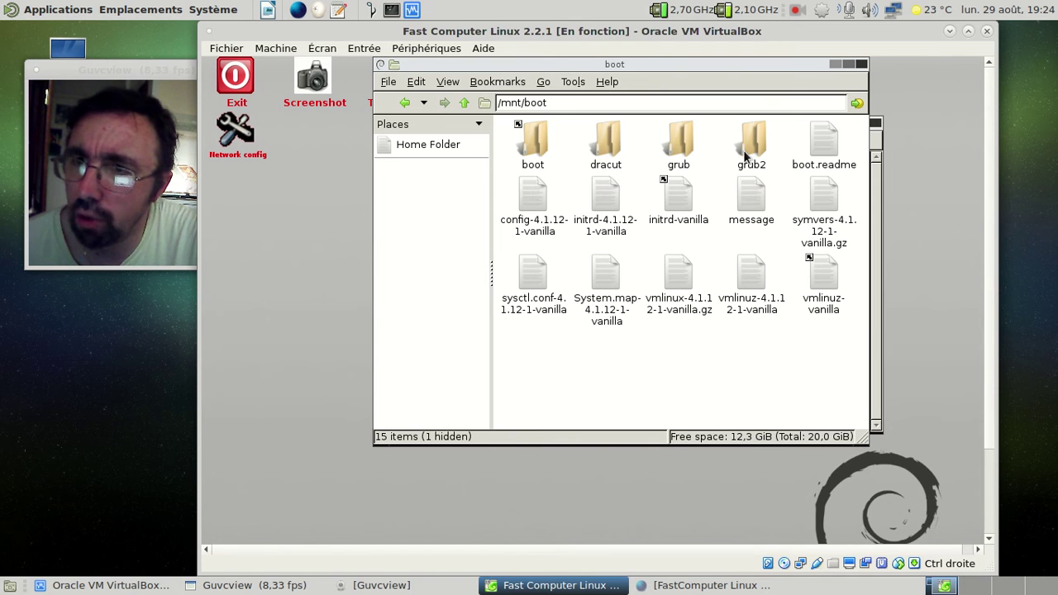
{"action": "left_click", "coordinate": [463, 104]}
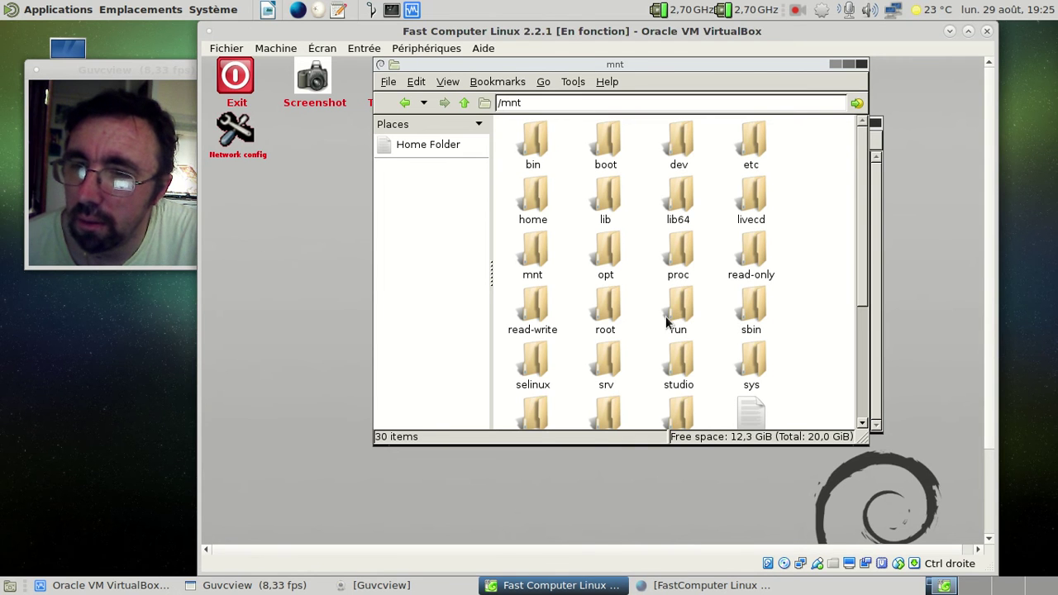
Check the contents of the home and root folders of the mounted partition, returning to /mnt after each.
{"action": "double_click", "coordinate": [533, 195]}
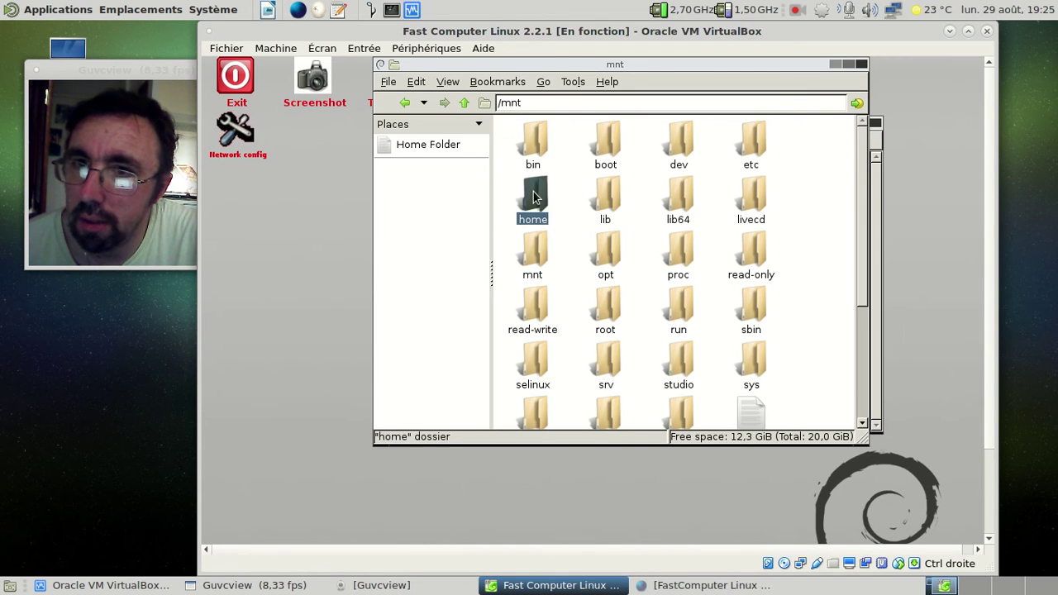
{"action": "left_click", "coordinate": [463, 103]}
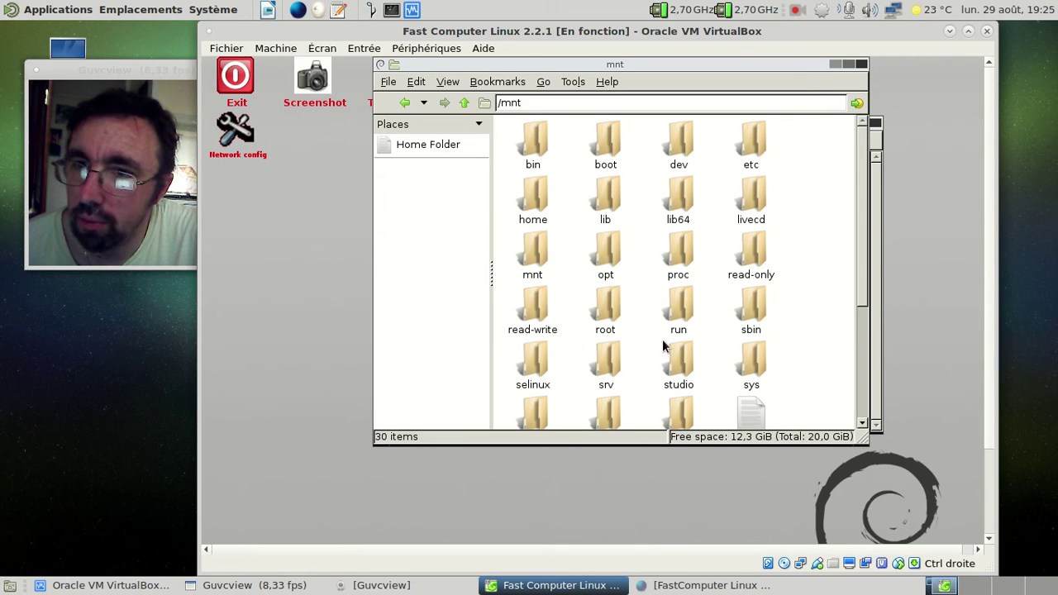
{"action": "left_click", "coordinate": [619, 307]}
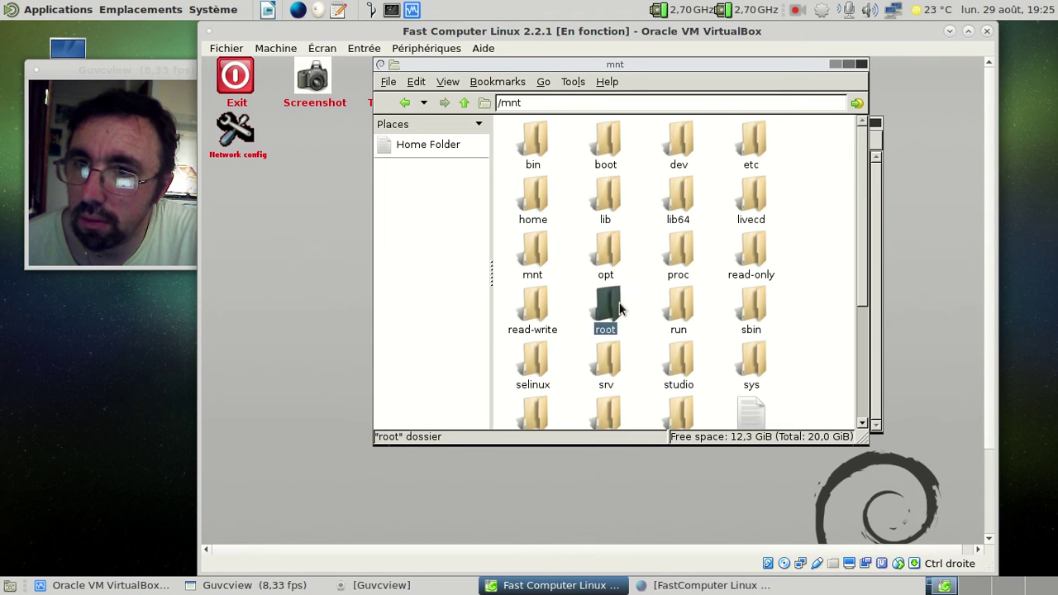
{"action": "double_click", "coordinate": [620, 307]}
{"action": "left_click", "coordinate": [739, 286]}
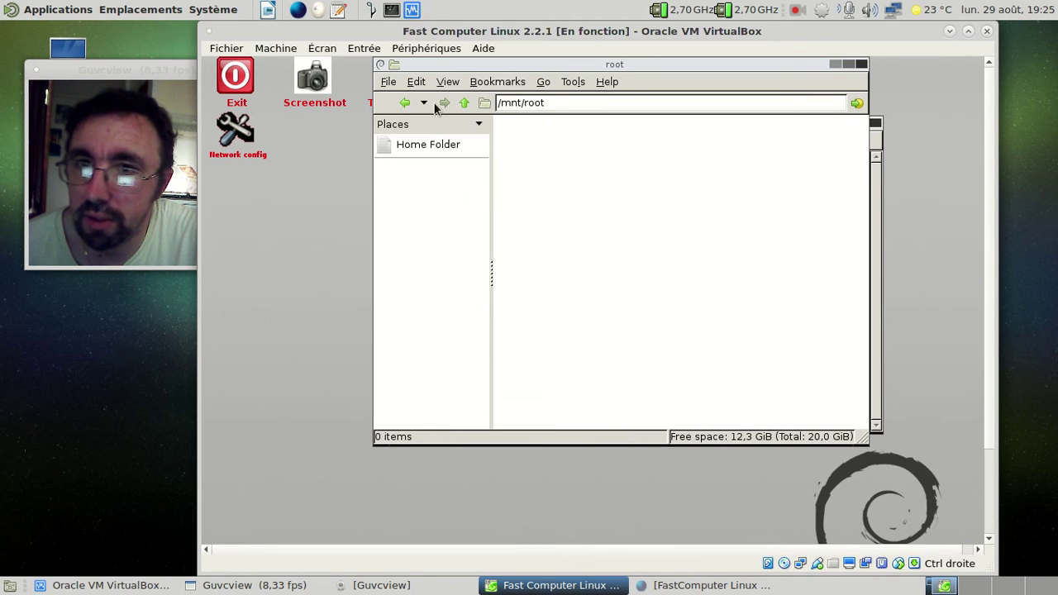
{"action": "left_click", "coordinate": [465, 102]}
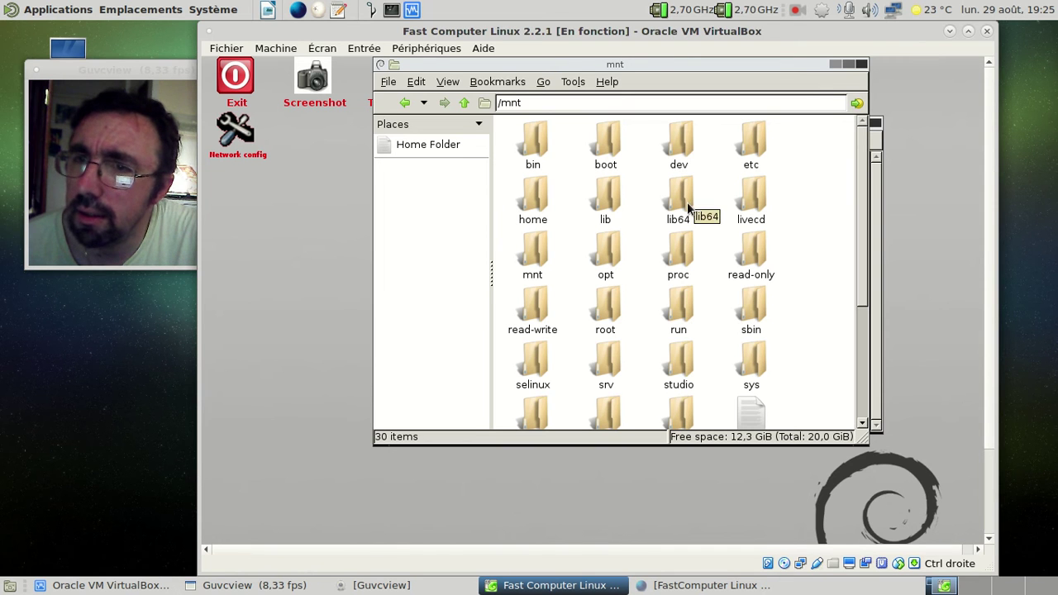
Look through the programs in /mnt/bin and in /mnt/usr/bin, including its X11 subfolder.
{"action": "double_click", "coordinate": [539, 152]}
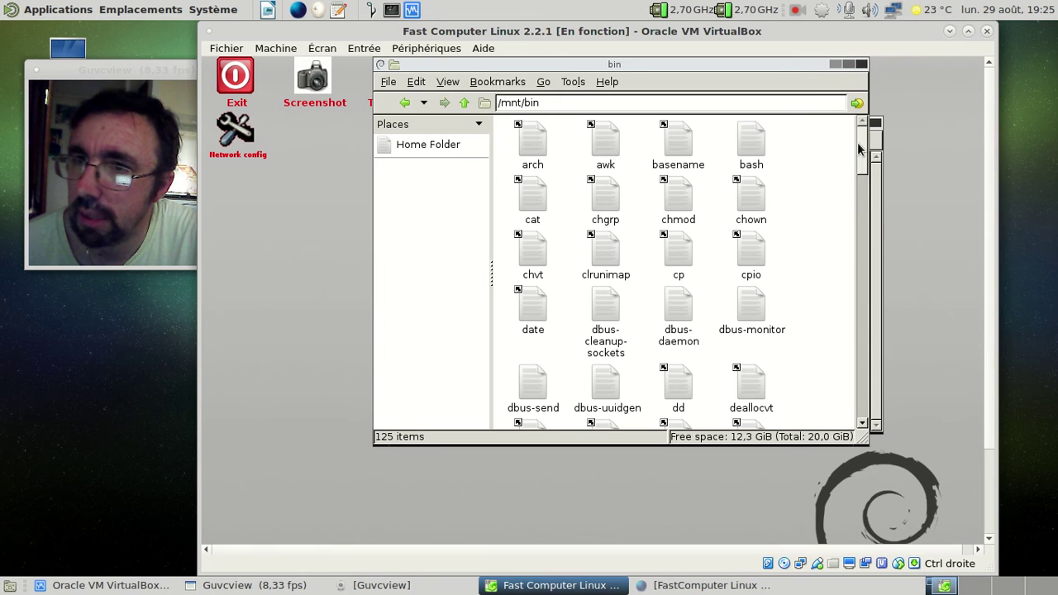
{"action": "left_click_drag", "start_coordinate": [862, 146], "coordinate": [867, 391]}
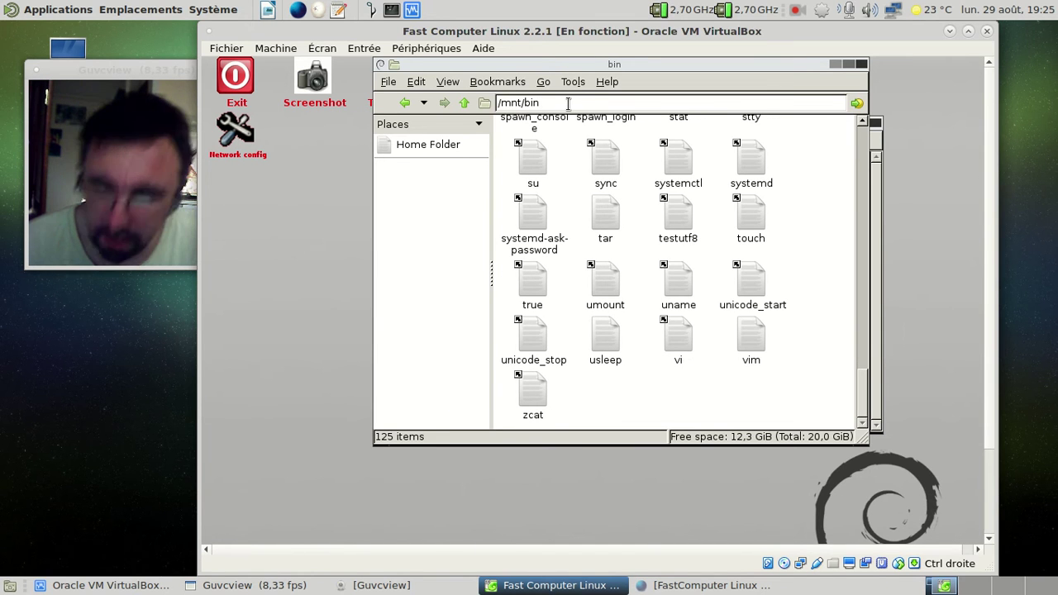
{"action": "type", "text": "usr"}
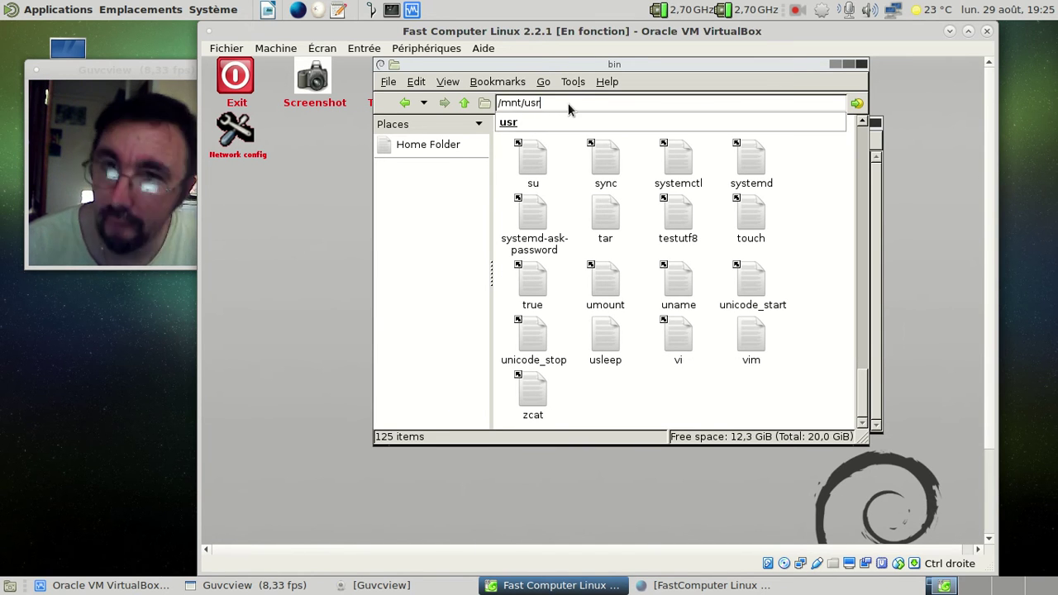
{"action": "type", "text": "/bin"}
{"action": "key", "text": "Return"}
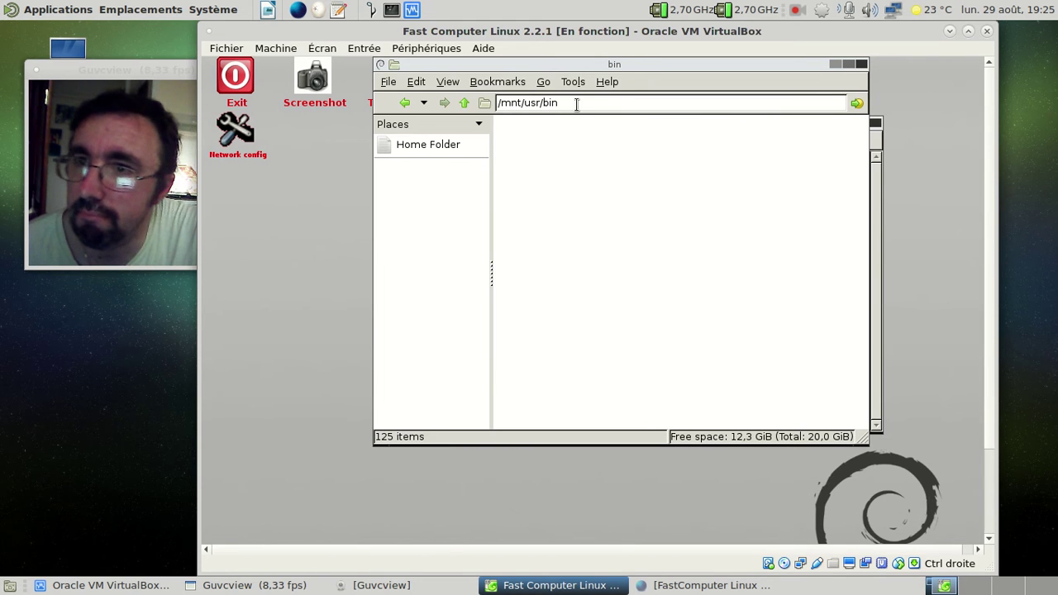
{"action": "type", "text": "/X11"}
{"action": "key", "text": "Return"}
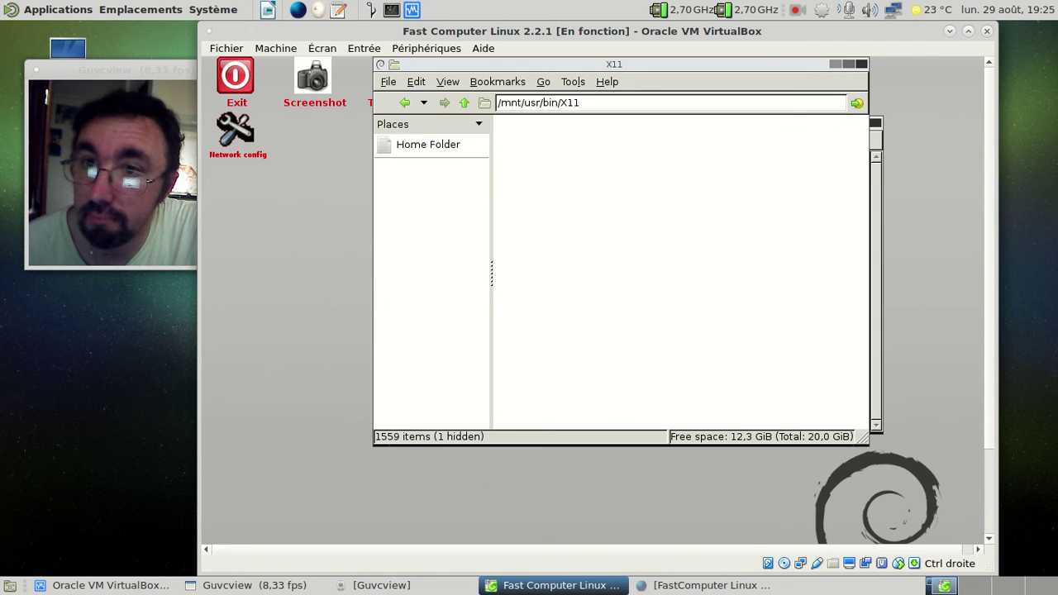
{"action": "left_click", "coordinate": [462, 104]}
{"action": "left_click_drag", "start_coordinate": [857, 140], "coordinate": [852, 417]}
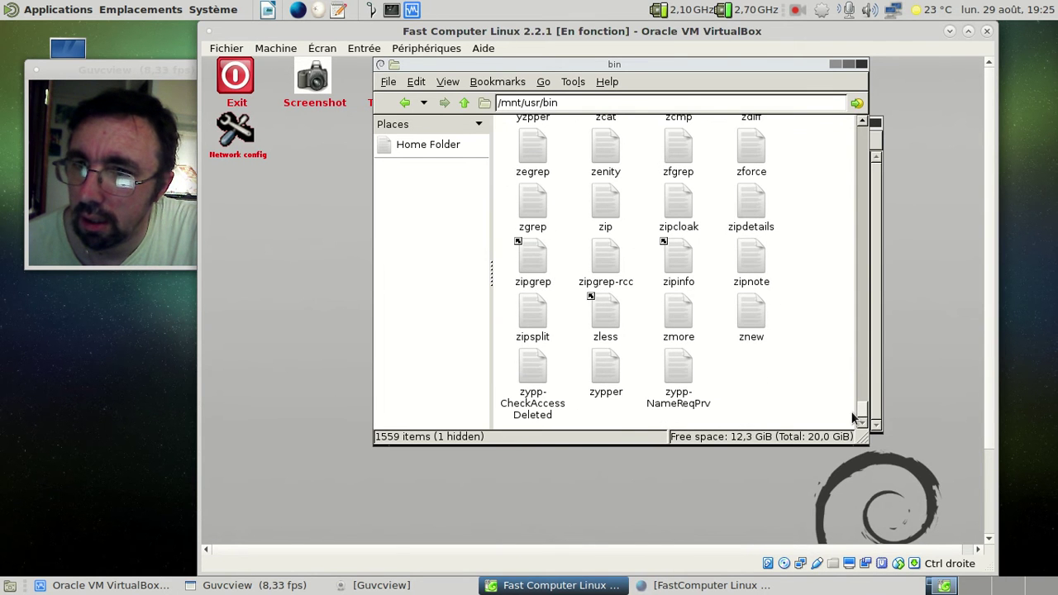
{"action": "scroll", "coordinate": [830, 257], "scroll_direction": "up", "scroll_amount": 5}
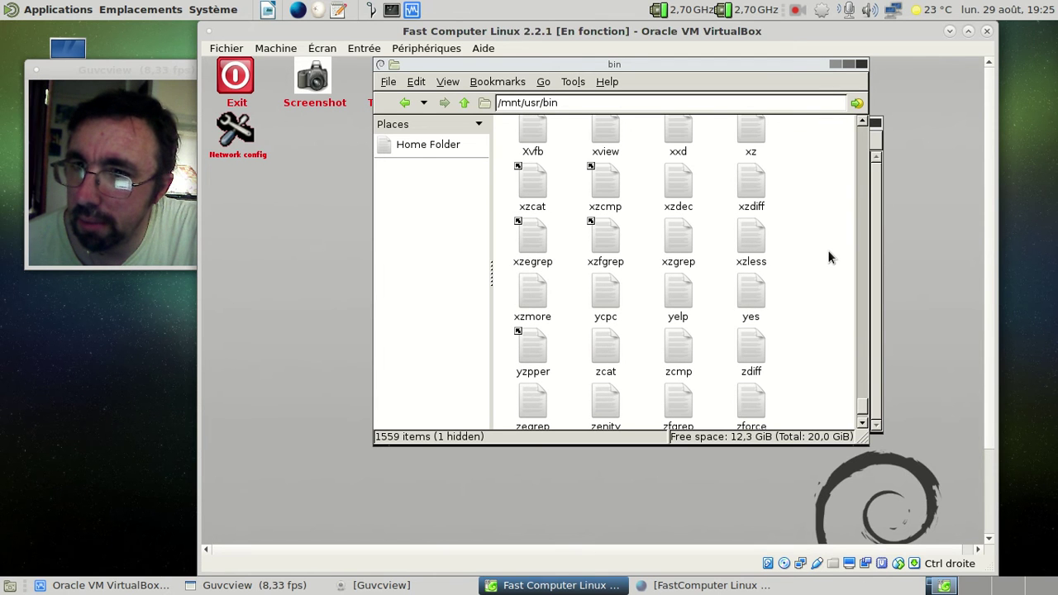
{"action": "scroll", "coordinate": [828, 257], "scroll_direction": "up", "scroll_amount": 3}
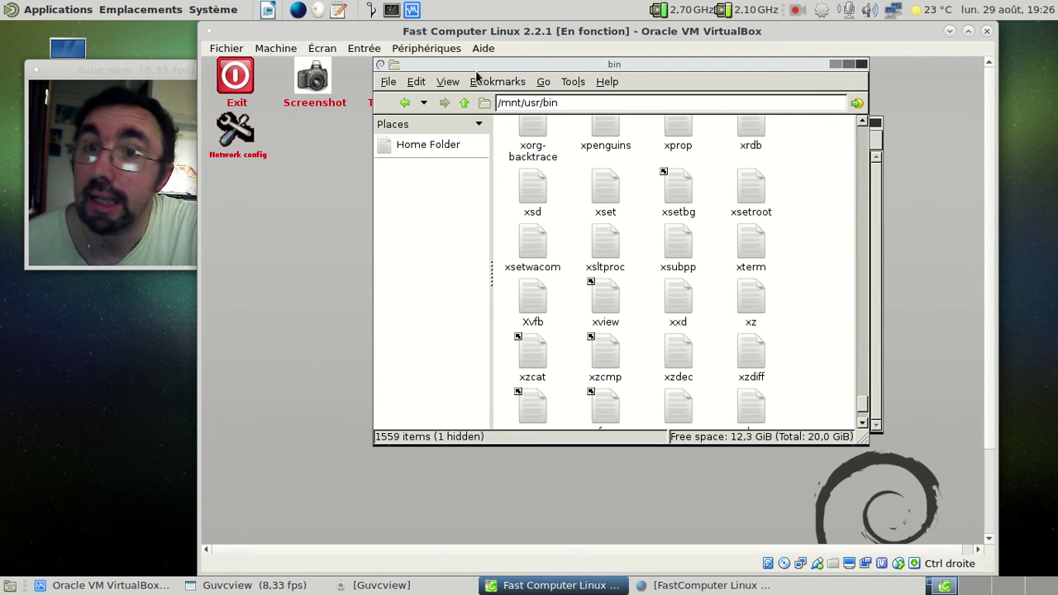
Close the open windows and unmount /dev/sda1 with sudo umount in a new terminal.
{"action": "left_click", "coordinate": [860, 64]}
{"action": "left_click", "coordinate": [876, 122]}
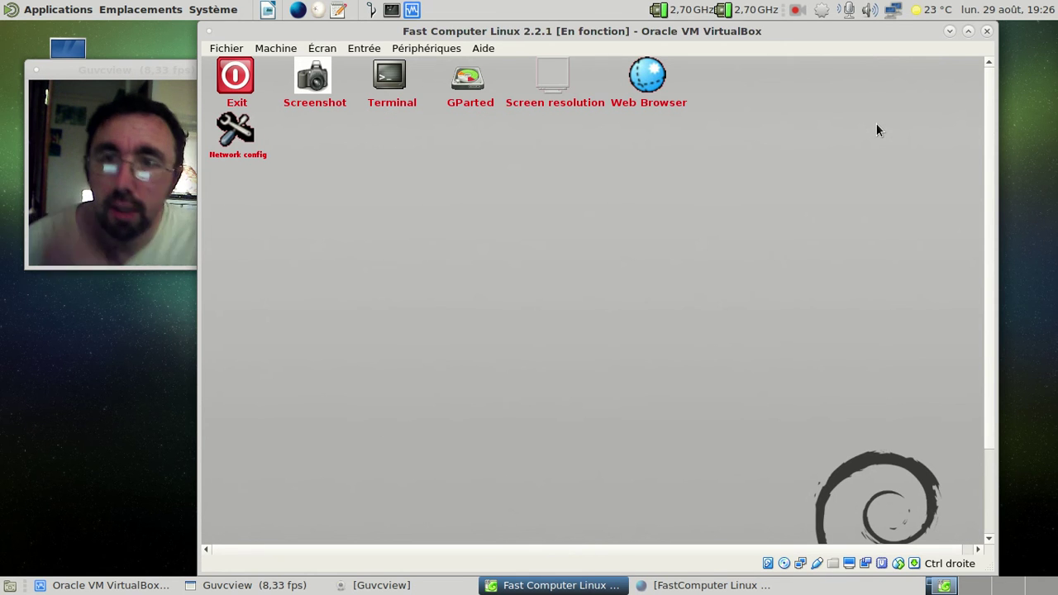
{"action": "double_click", "coordinate": [395, 83]}
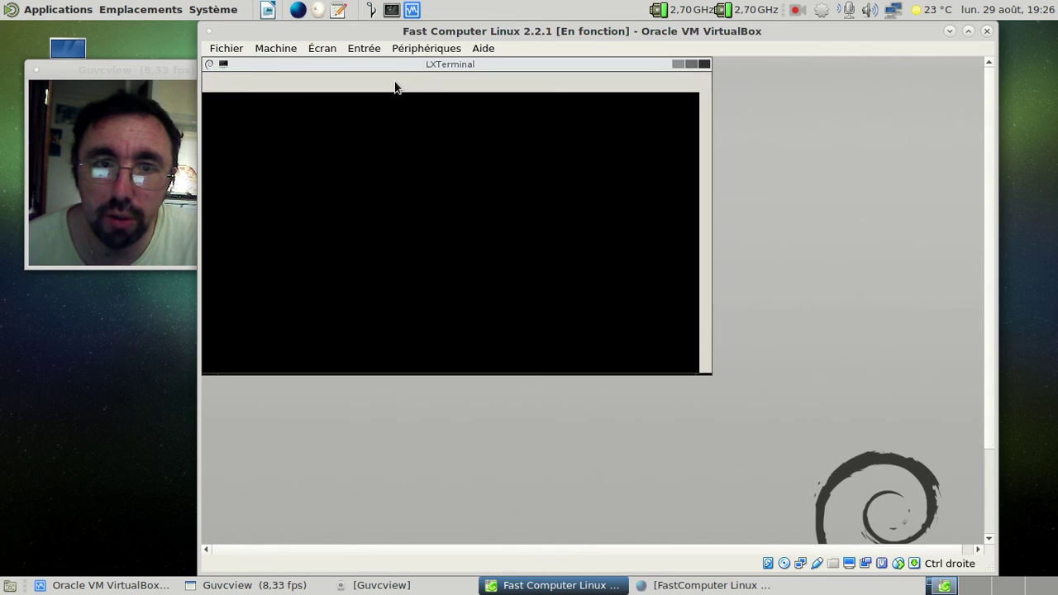
{"action": "type", "text": "sudo m"}
{"action": "key", "text": "BackSpace"}
{"action": "type", "text": "uy"}
{"action": "type", "text": "mount /dev/"}
{"action": "type", "text": "sda1"}
{"action": "key", "text": "Return"}
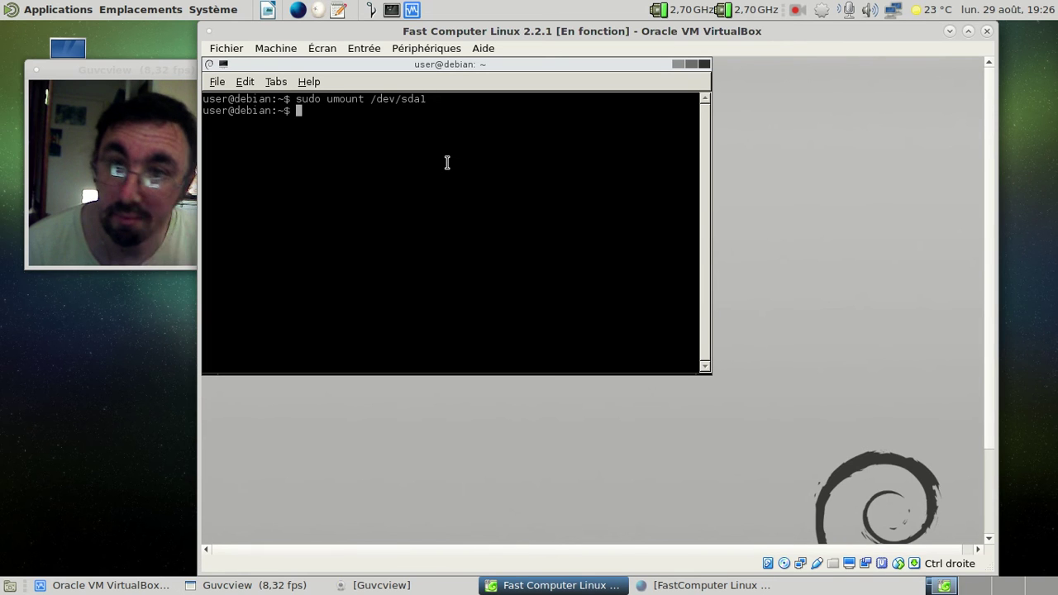
Mount the /dev/sda3 partition on /mnt by running sudo mount /dev/sda3 /mnt.
{"action": "key", "text": "Up"}
{"action": "key", "text": "Left"}
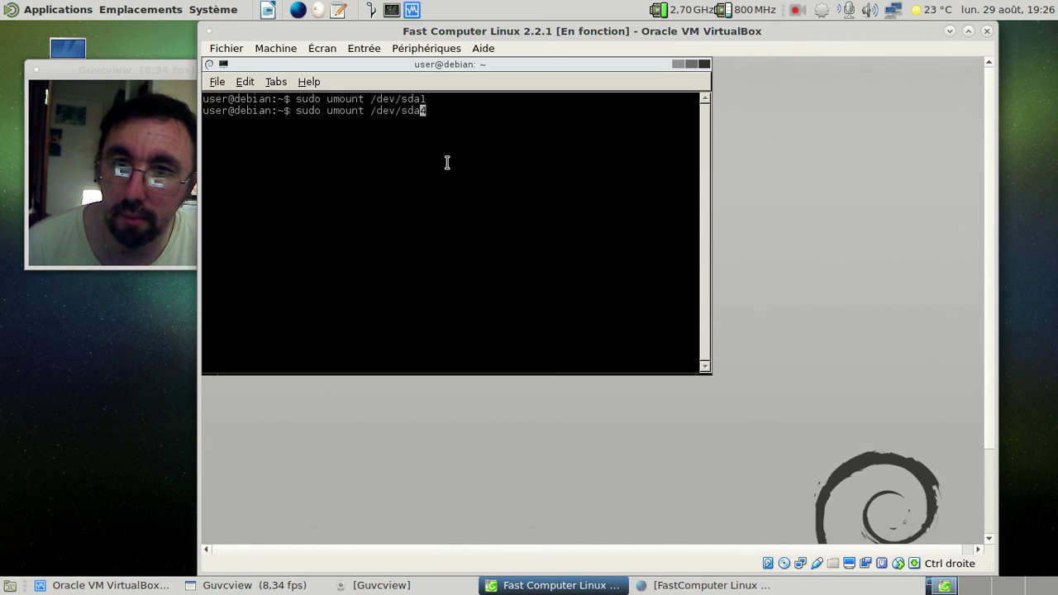
{"action": "key", "text": "BackSpace"}
{"action": "key", "text": "BackSpace"}
{"action": "key", "text": "BackSpace"}
{"action": "key", "text": "BackSpace"}
{"action": "key", "text": "BackSpace"}
{"action": "key", "text": "BackSpace"}
{"action": "type", "text": "mount"}
{"action": "key", "text": "End"}
{"action": "key", "text": "BackSpace"}
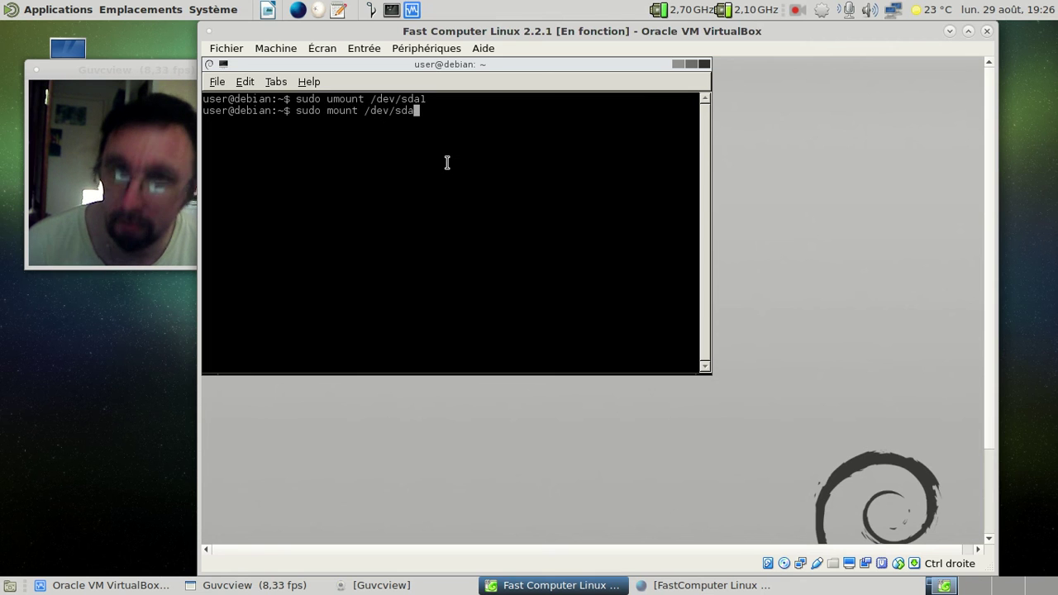
{"action": "type", "text": "3 /mnt"}
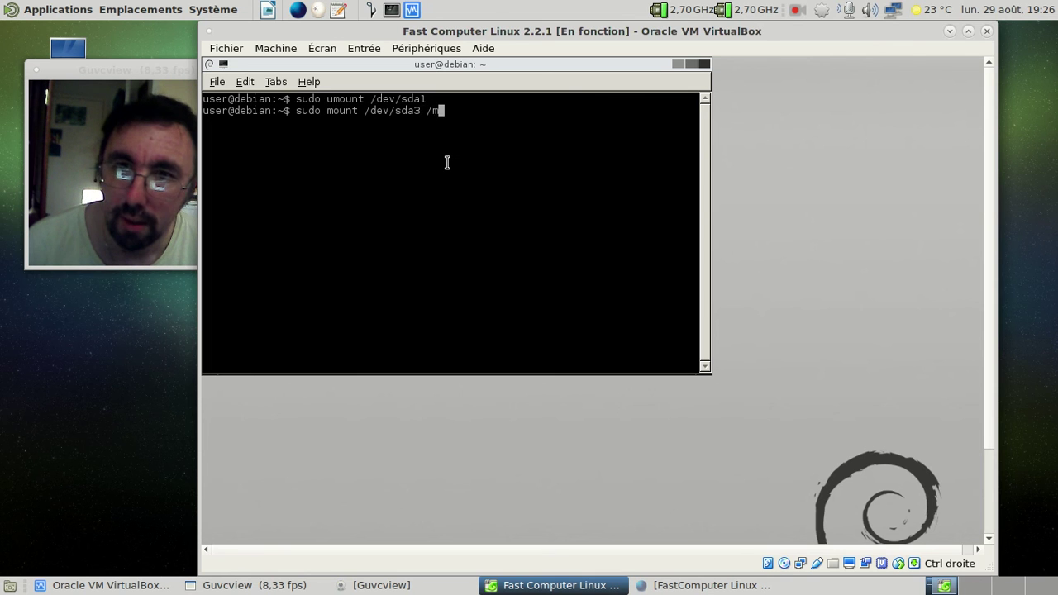
{"action": "key", "text": "Return"}
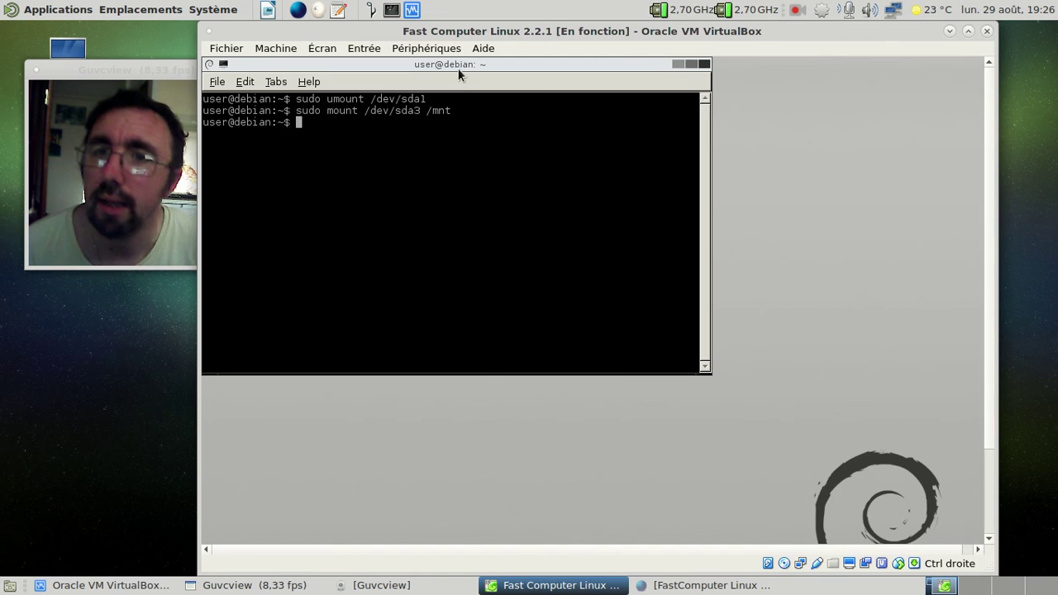
Move the terminal aside, open the file manager and go to /mnt.
{"action": "left_click_drag", "start_coordinate": [463, 65], "coordinate": [615, 97]}
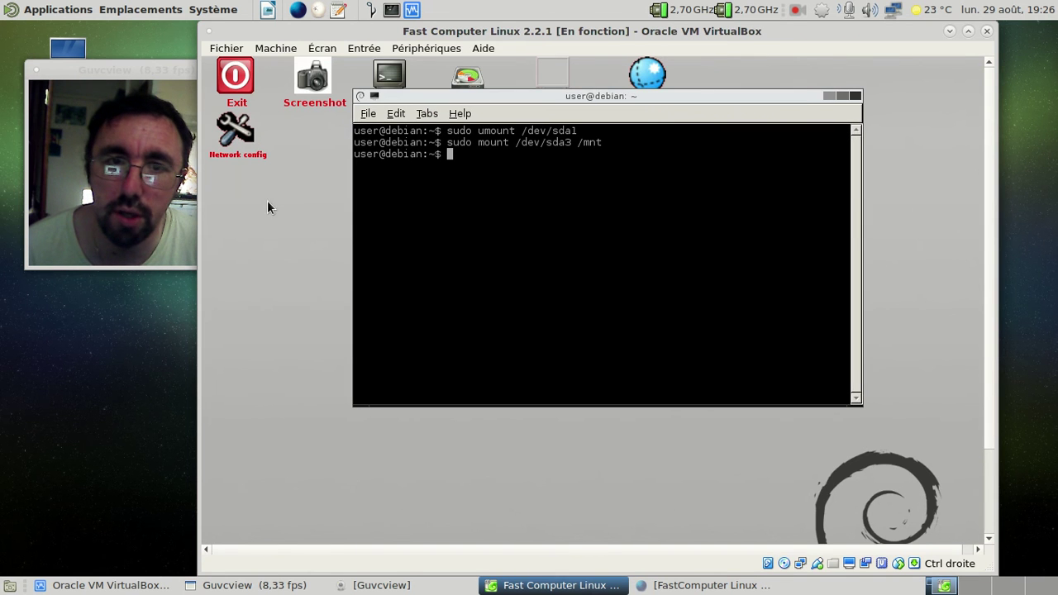
{"action": "right_click", "coordinate": [269, 207]}
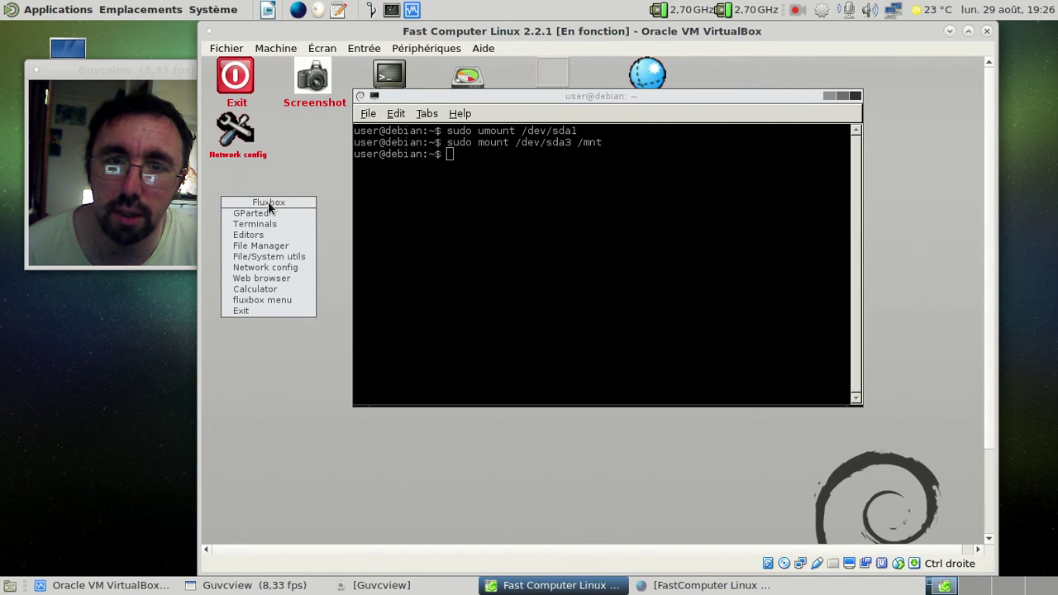
{"action": "left_click", "coordinate": [267, 245]}
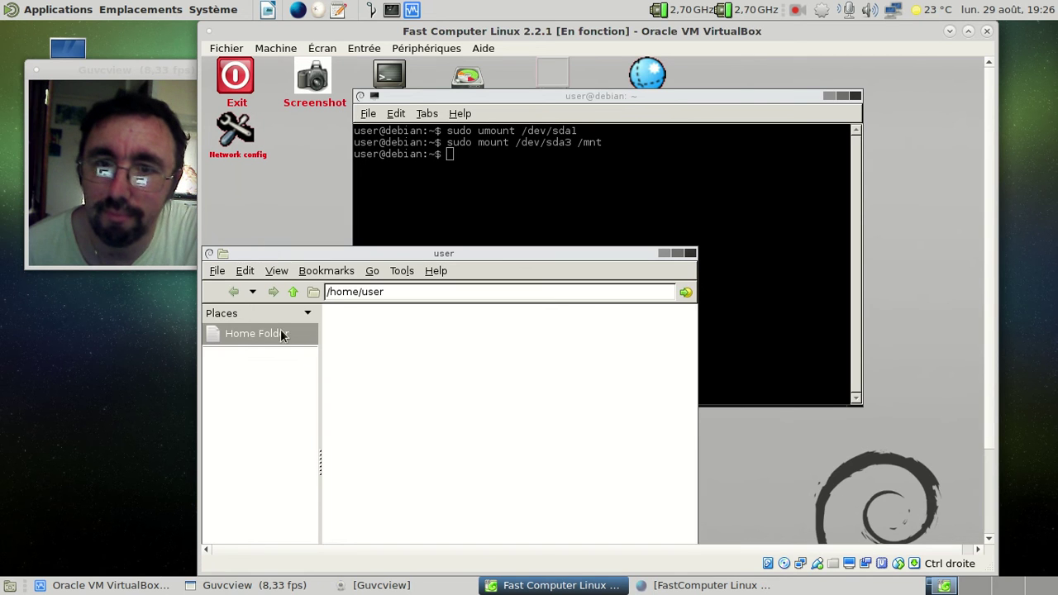
{"action": "left_click_drag", "start_coordinate": [330, 292], "coordinate": [427, 302]}
{"action": "type", "text": "/h"}
{"action": "key", "text": "BackSpace"}
{"action": "type", "text": "mnt"}
{"action": "key", "text": "Return"}
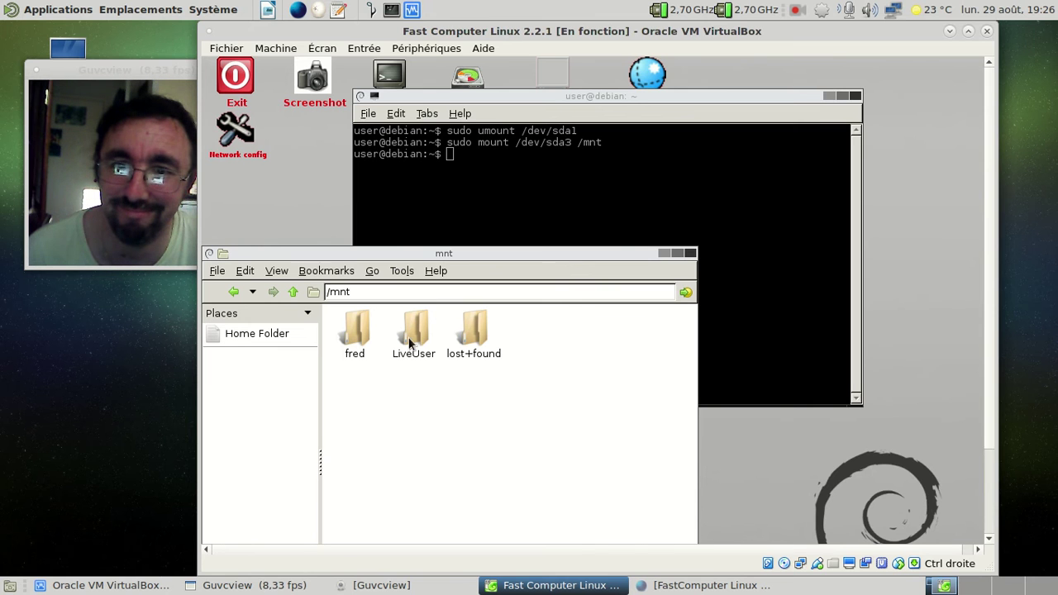
Inspect the personal user's home folder in /mnt and its public_html subfolder, and return to that home folder.
{"action": "double_click", "coordinate": [369, 328]}
{"action": "double_click", "coordinate": [369, 330]}
{"action": "left_click", "coordinate": [293, 291]}
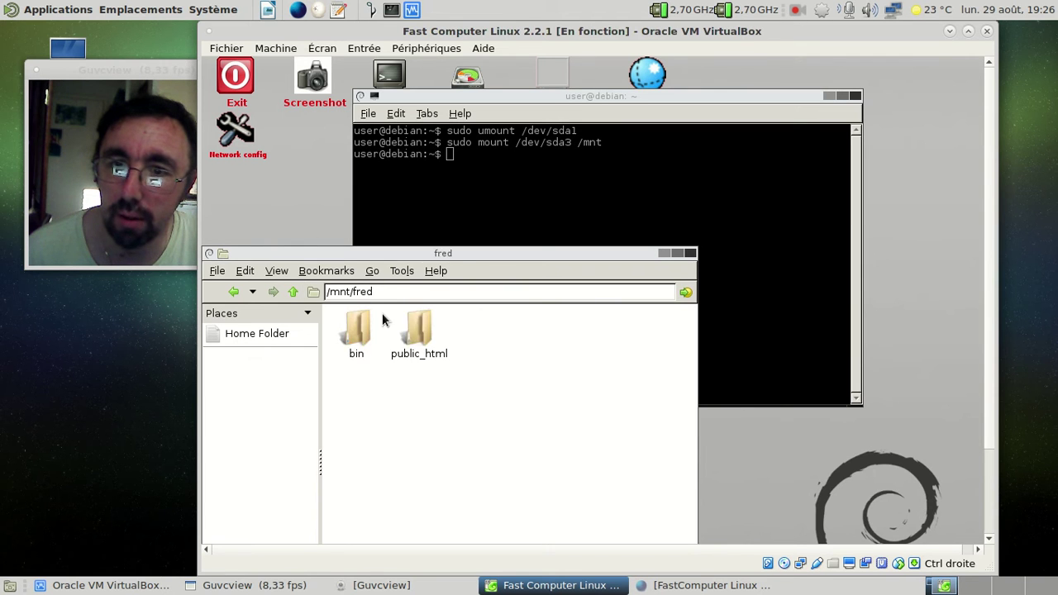
{"action": "double_click", "coordinate": [416, 329]}
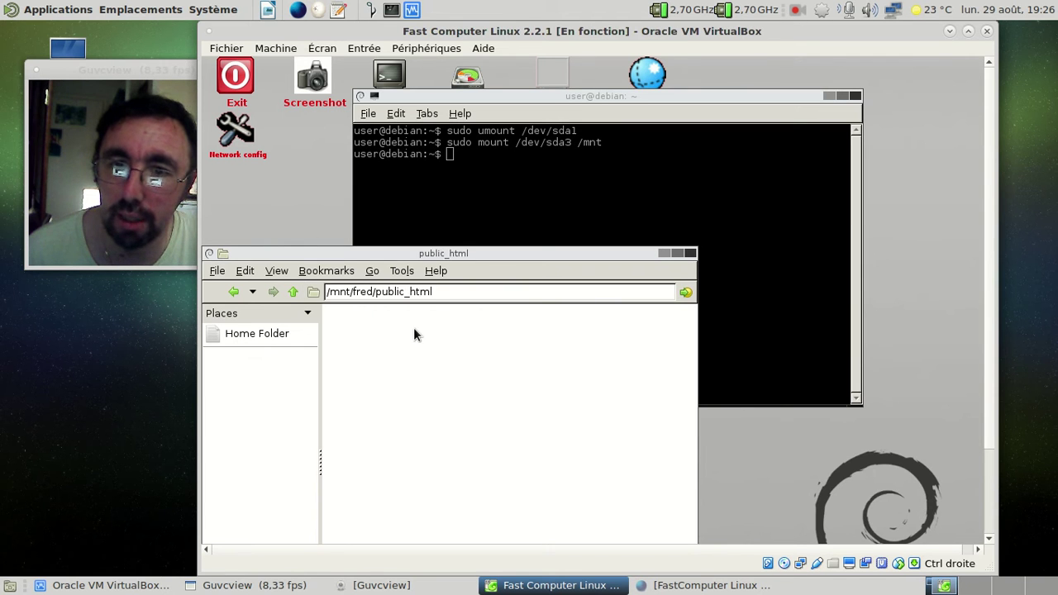
{"action": "left_click", "coordinate": [293, 292]}
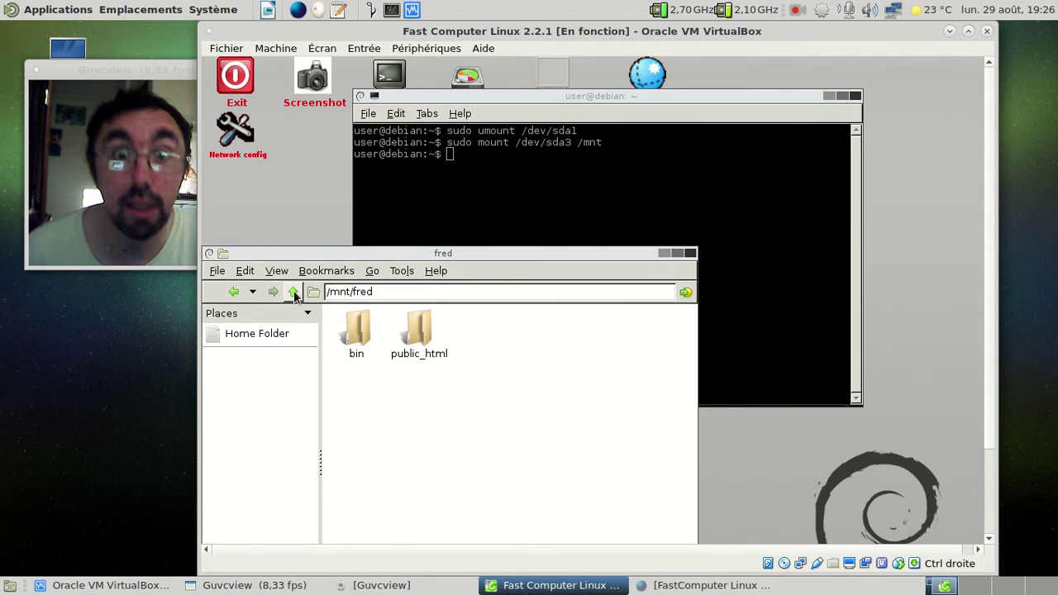
Close the file manager and terminal, and power off the virtual machine.
{"action": "left_click", "coordinate": [690, 253]}
{"action": "left_click", "coordinate": [854, 96]}
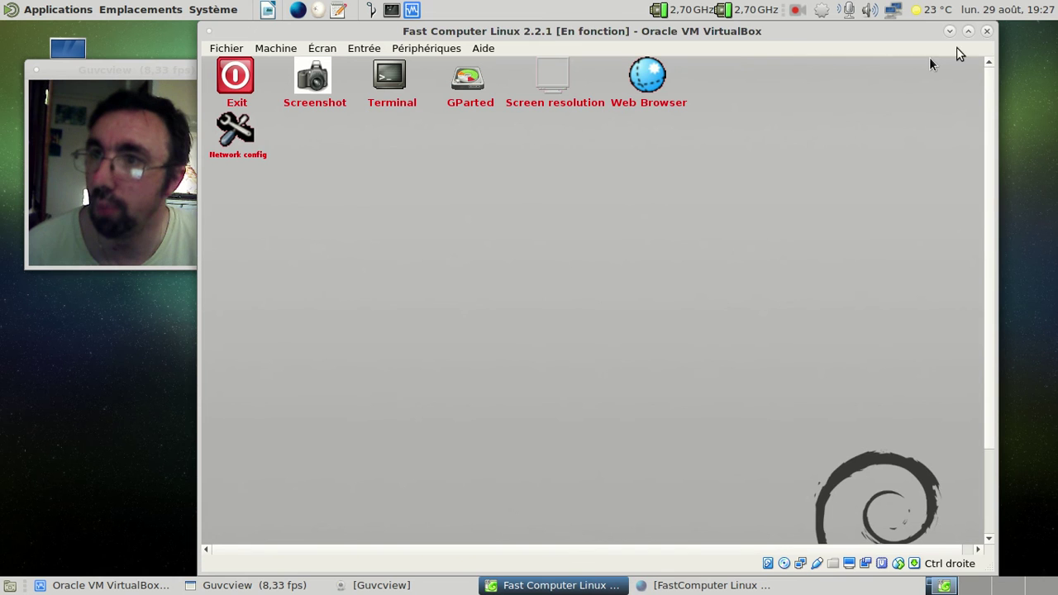
{"action": "left_click", "coordinate": [986, 31]}
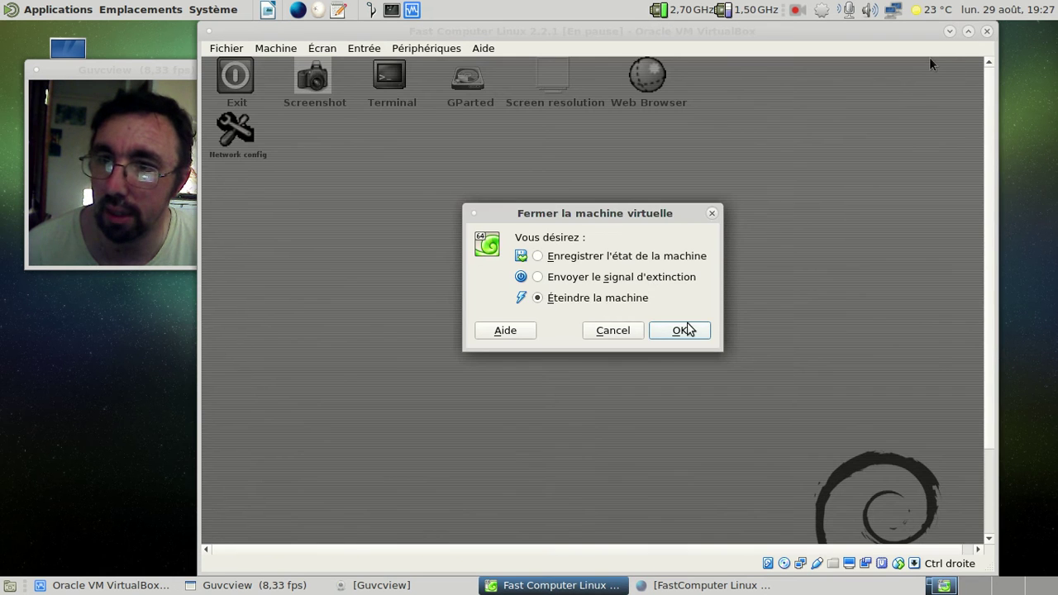
{"action": "left_click", "coordinate": [686, 330]}
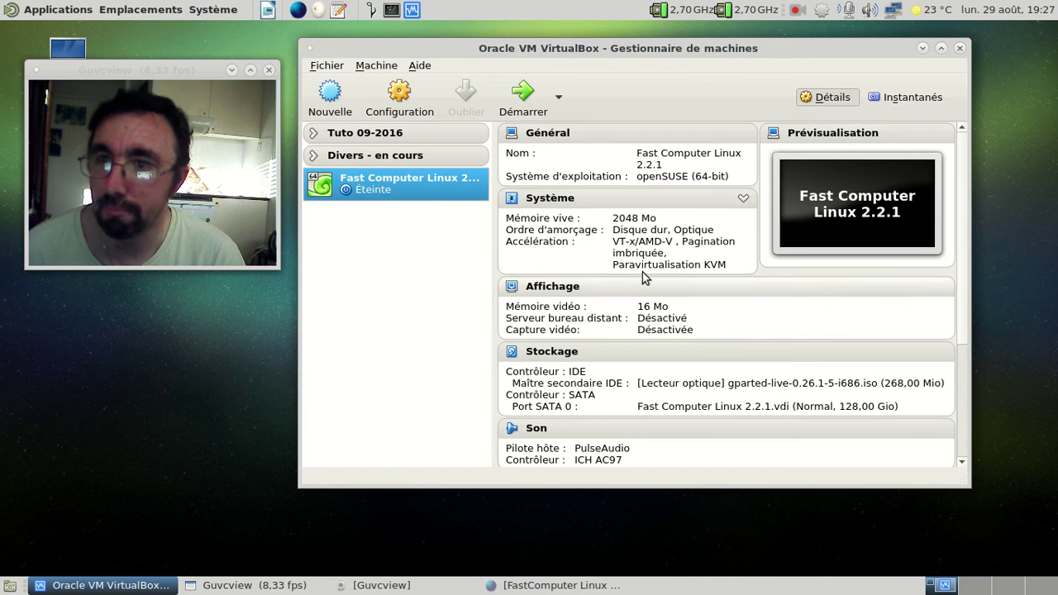
Select FastComputer Linux v2.2.1.iso as the disc image for the virtual machine's optical drive.
{"action": "left_click", "coordinate": [781, 384]}
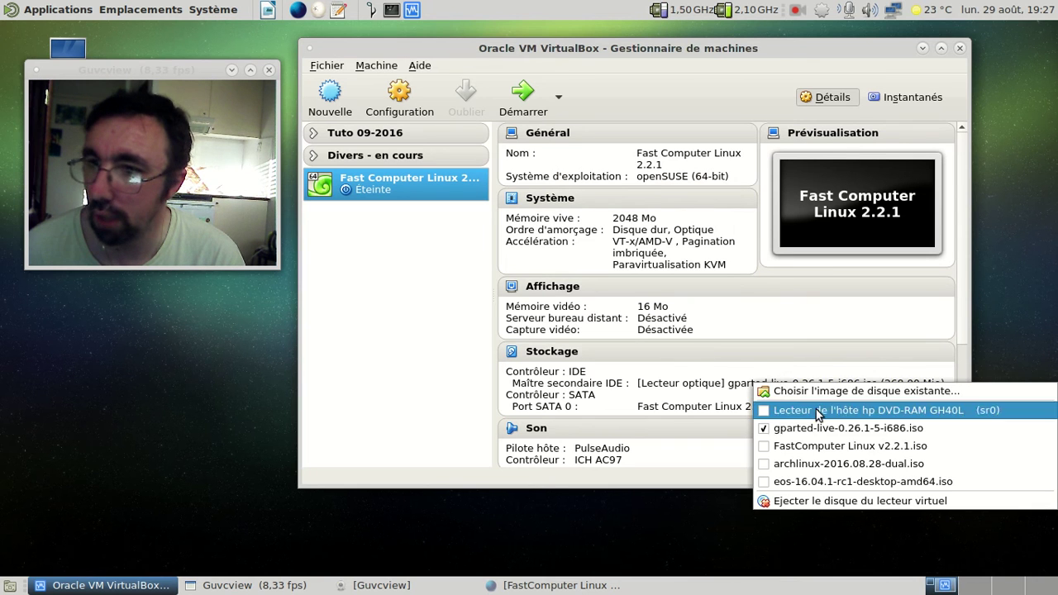
{"action": "left_click", "coordinate": [847, 453]}
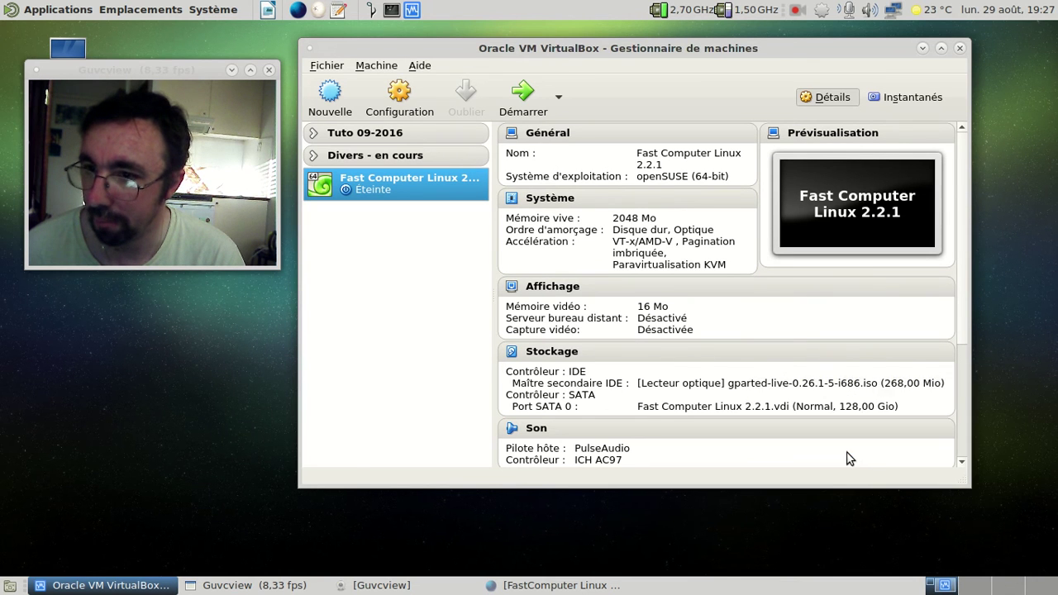
Start the Fast Computer Linux 2.2.1 virtual machine, boot it from its optical disc, and move its window clear of the webcam view.
{"action": "left_click", "coordinate": [528, 115]}
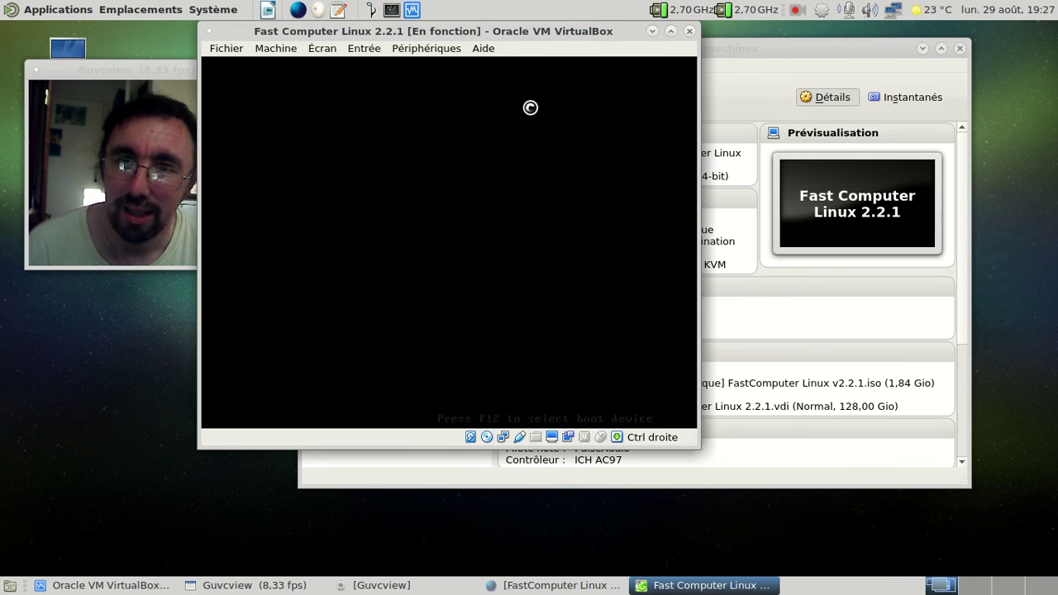
{"action": "key", "text": "F12"}
{"action": "key", "text": "c"}
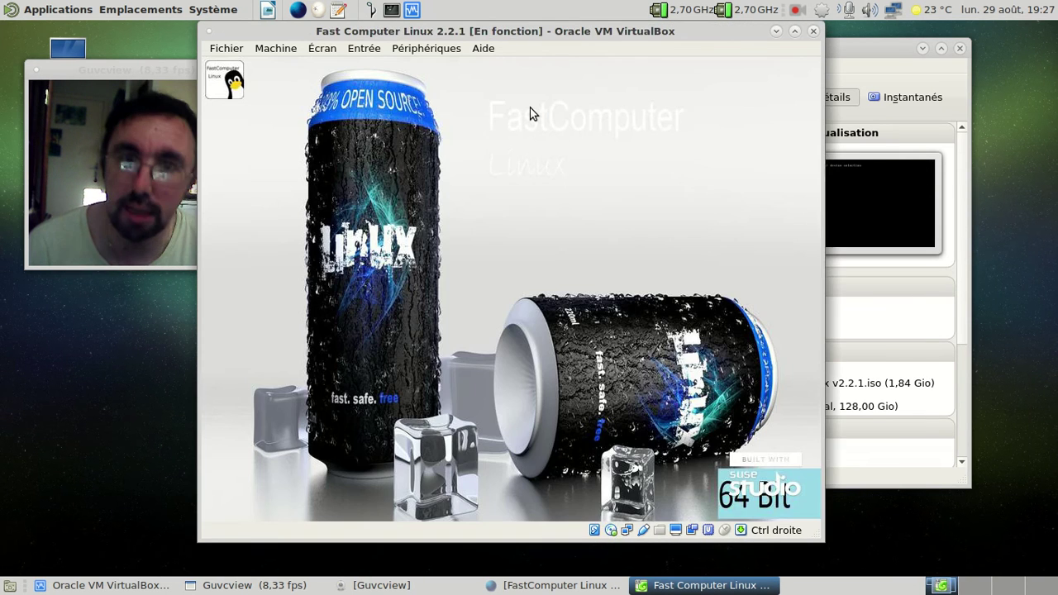
{"action": "left_click_drag", "start_coordinate": [496, 38], "coordinate": [601, 41]}
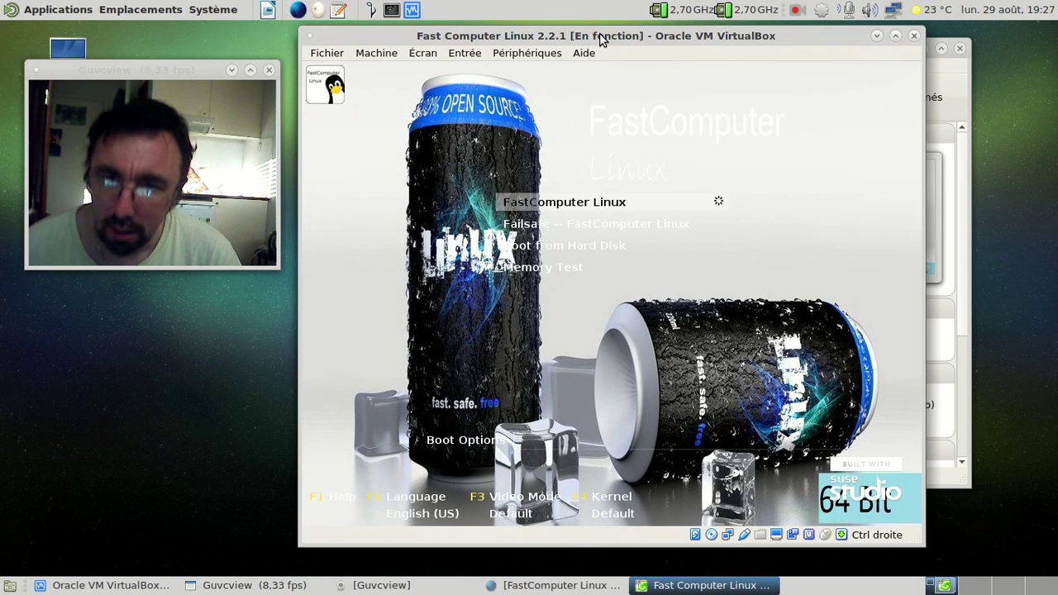
Set the boot menu language to Français and boot the FastComputer Linux live system.
{"action": "key", "text": "F2"}
{"action": "key", "text": "Down"}
{"action": "key", "text": "Down"}
{"action": "key", "text": "Down"}
{"action": "key", "text": "Return"}
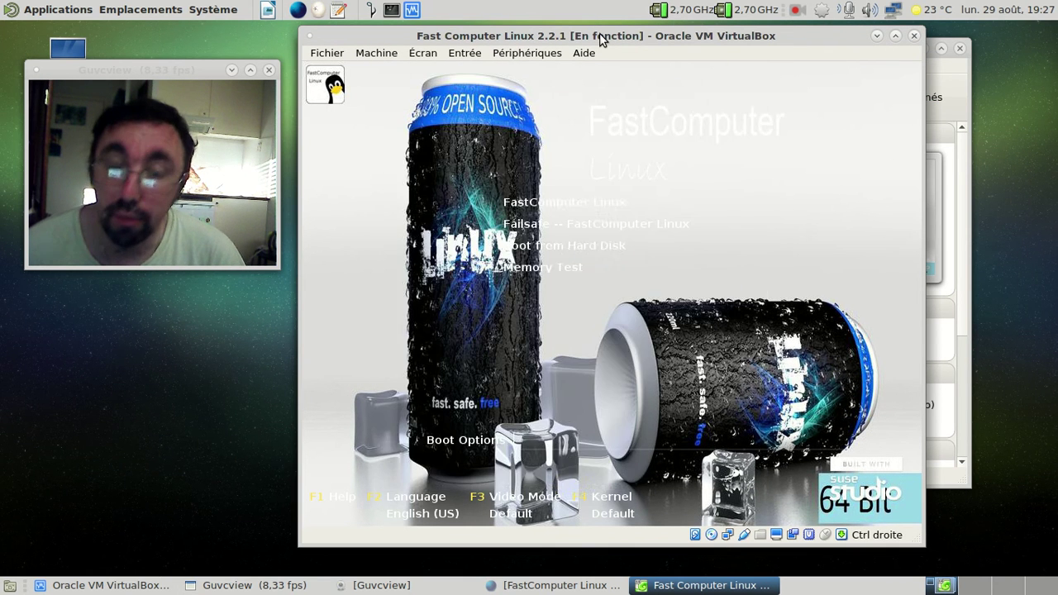
{"action": "key", "text": "Return"}
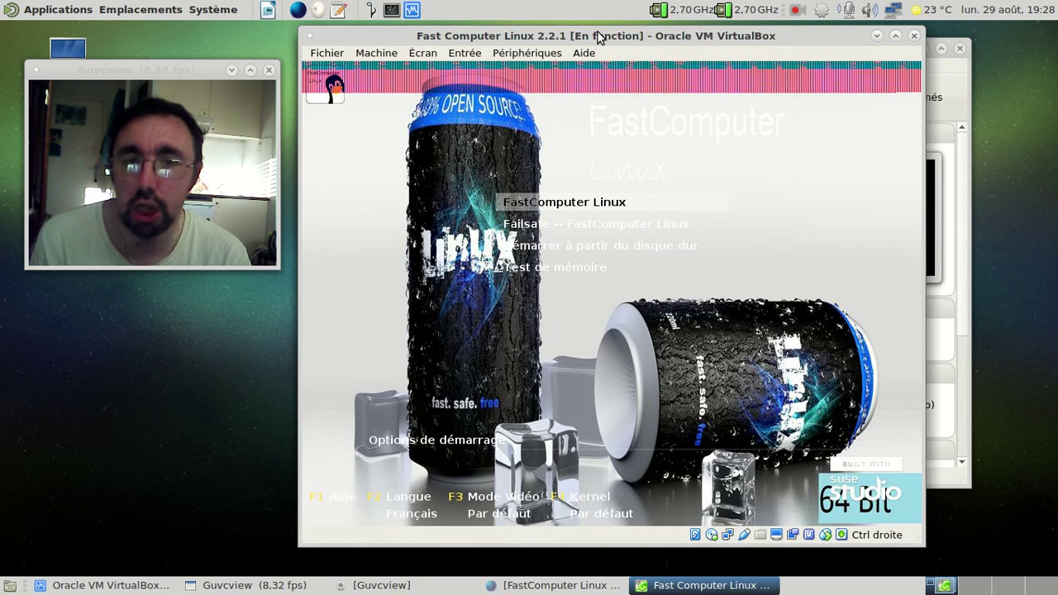
{"action": "key", "text": "Return"}
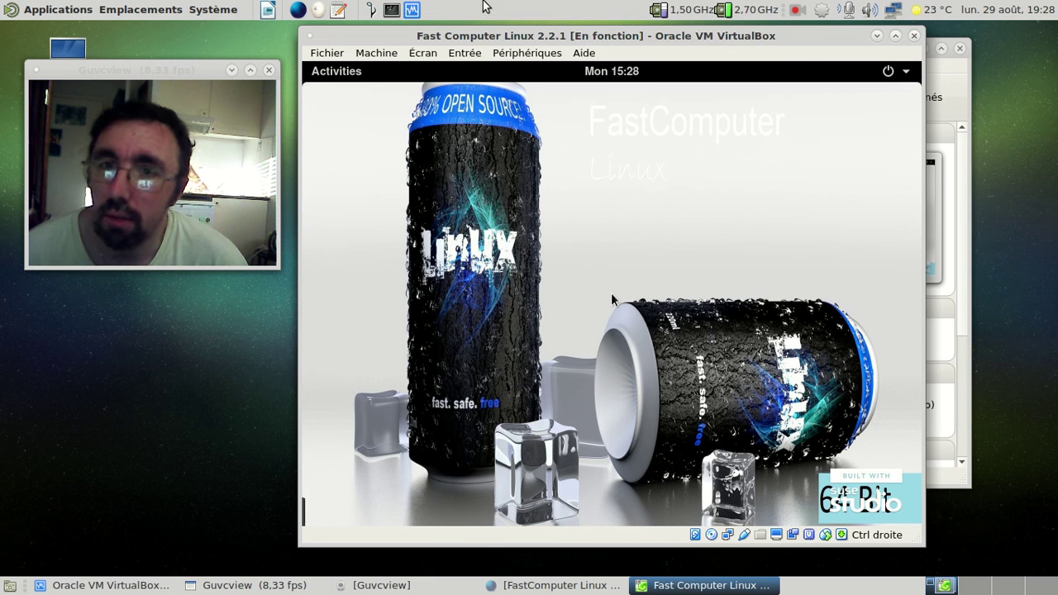
Open the list of all applications in the live desktop and look through its four pages.
{"action": "left_click", "coordinate": [338, 72]}
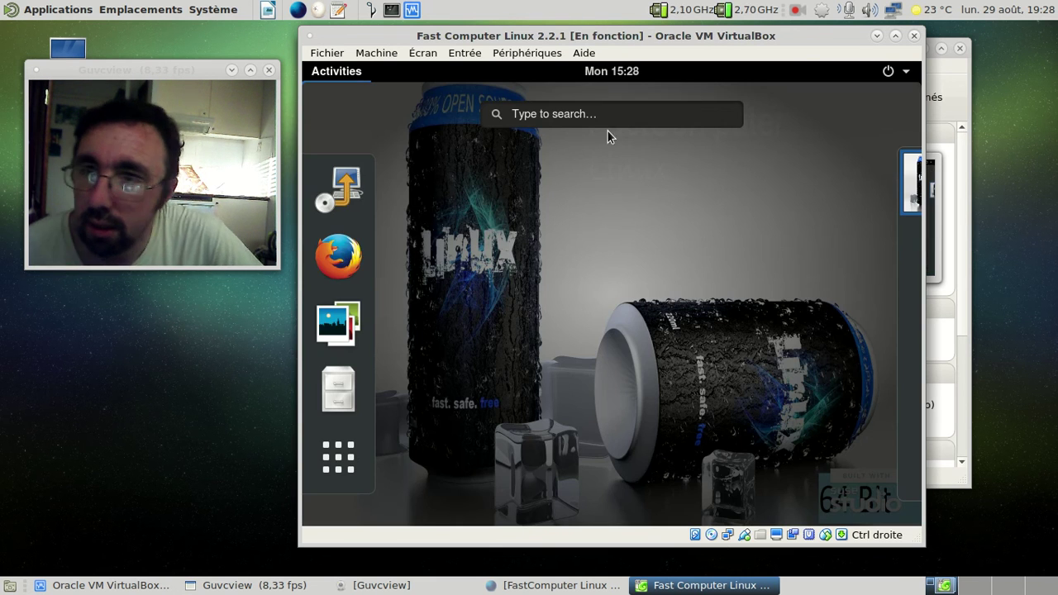
{"action": "left_click", "coordinate": [343, 438]}
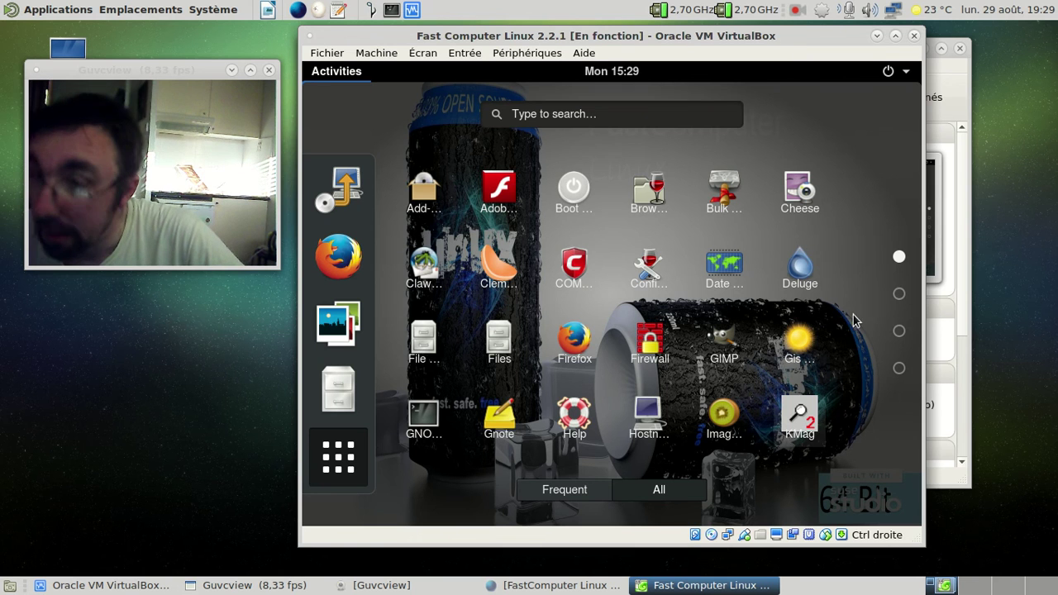
{"action": "left_click", "coordinate": [898, 295]}
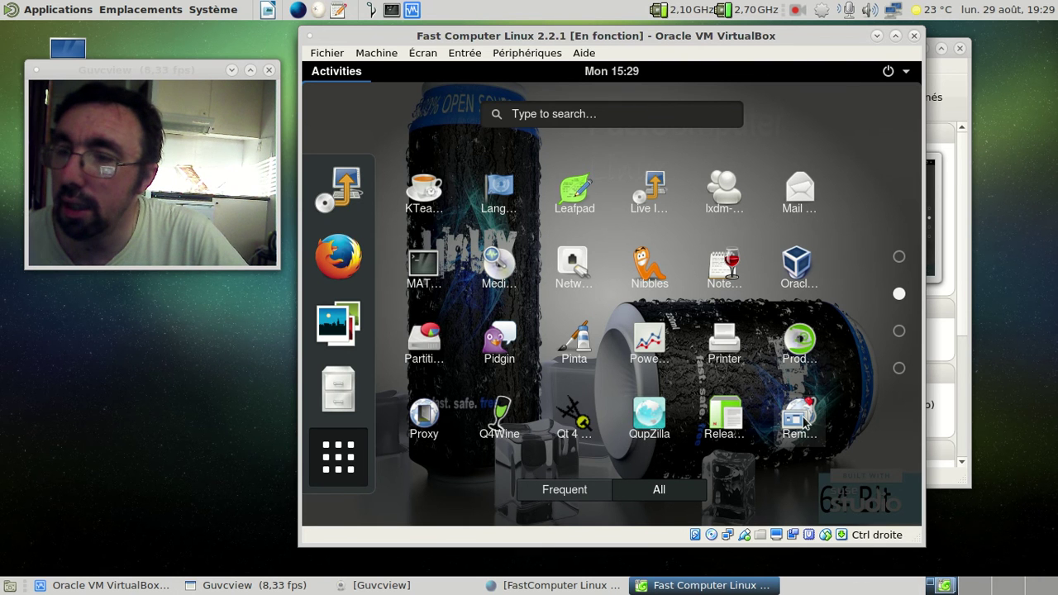
{"action": "left_click", "coordinate": [899, 331]}
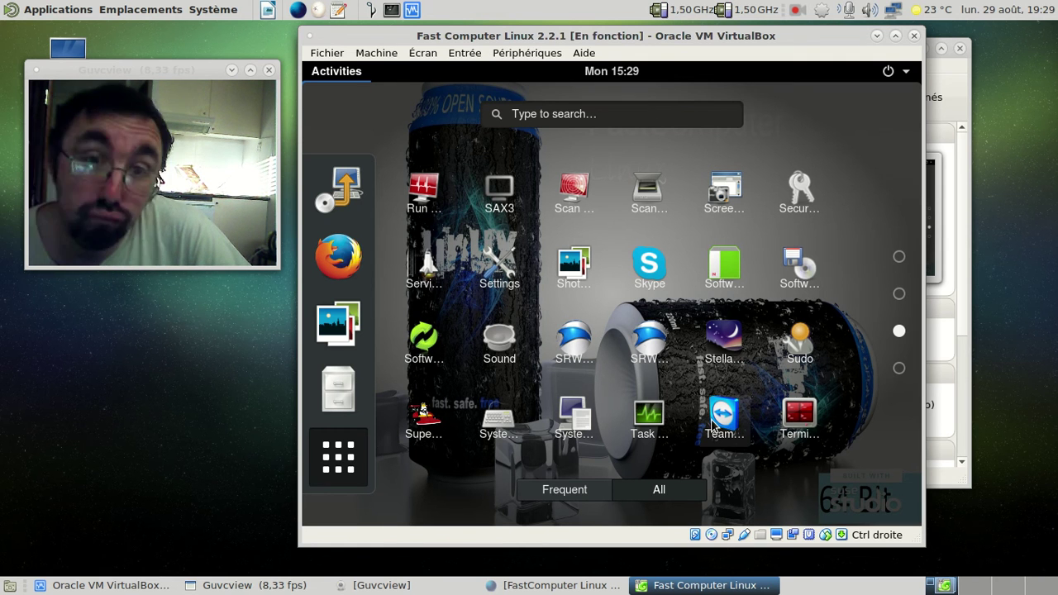
{"action": "left_click", "coordinate": [900, 367]}
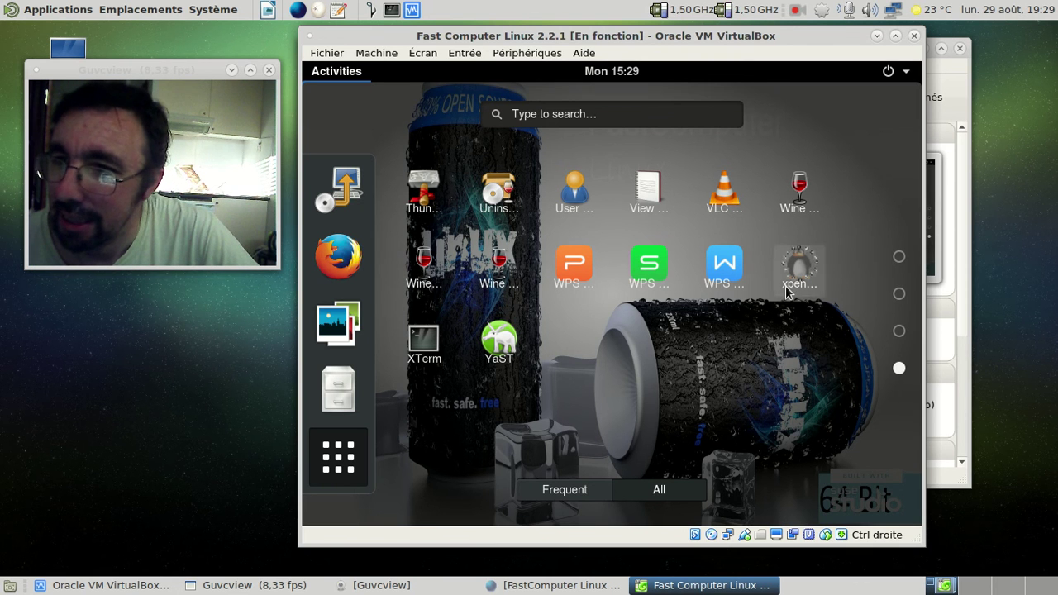
Launch WPS Writer, accept its license agreement, decline the Alpha21 update and dismiss the system check.
{"action": "left_click", "coordinate": [738, 275]}
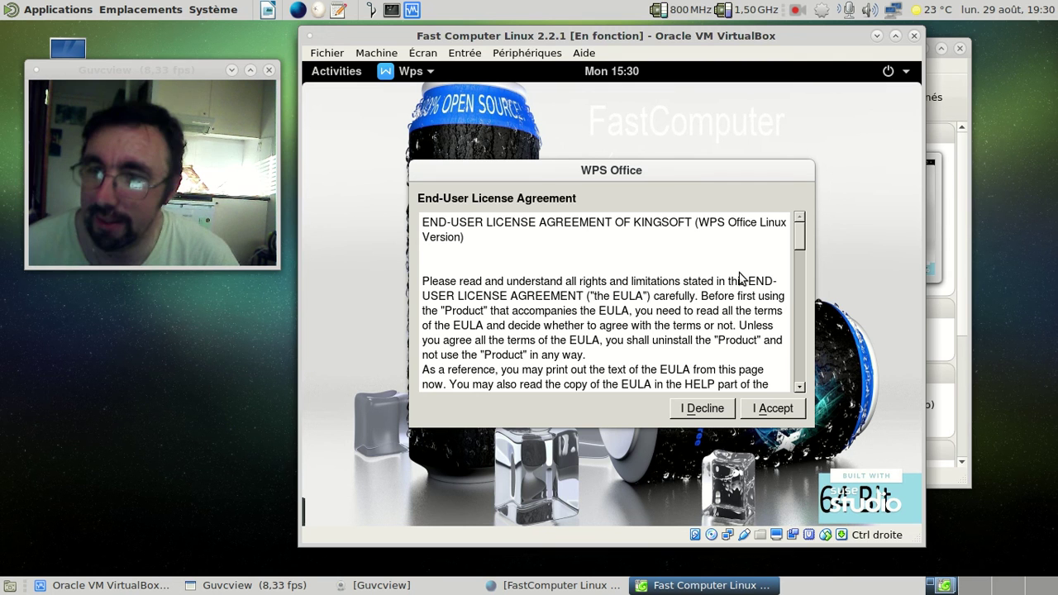
{"action": "left_click", "coordinate": [768, 410]}
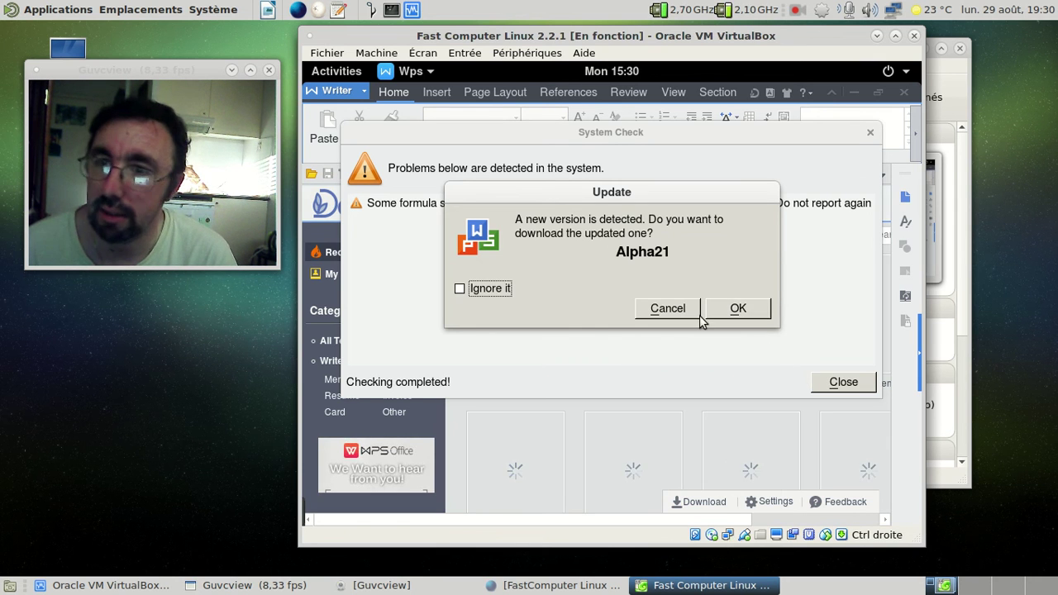
{"action": "left_click", "coordinate": [667, 309]}
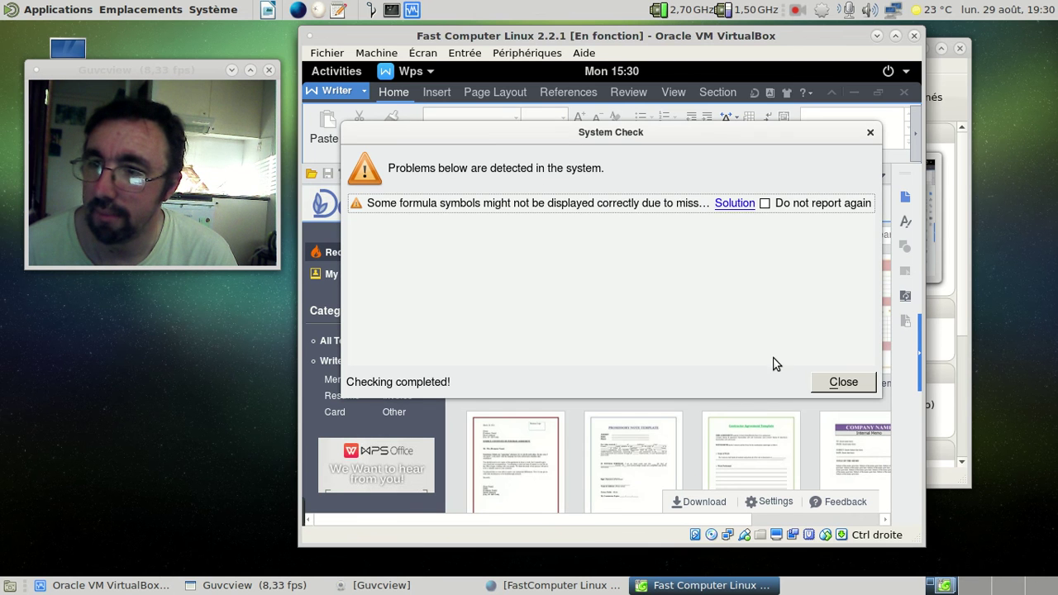
{"action": "left_click", "coordinate": [843, 382]}
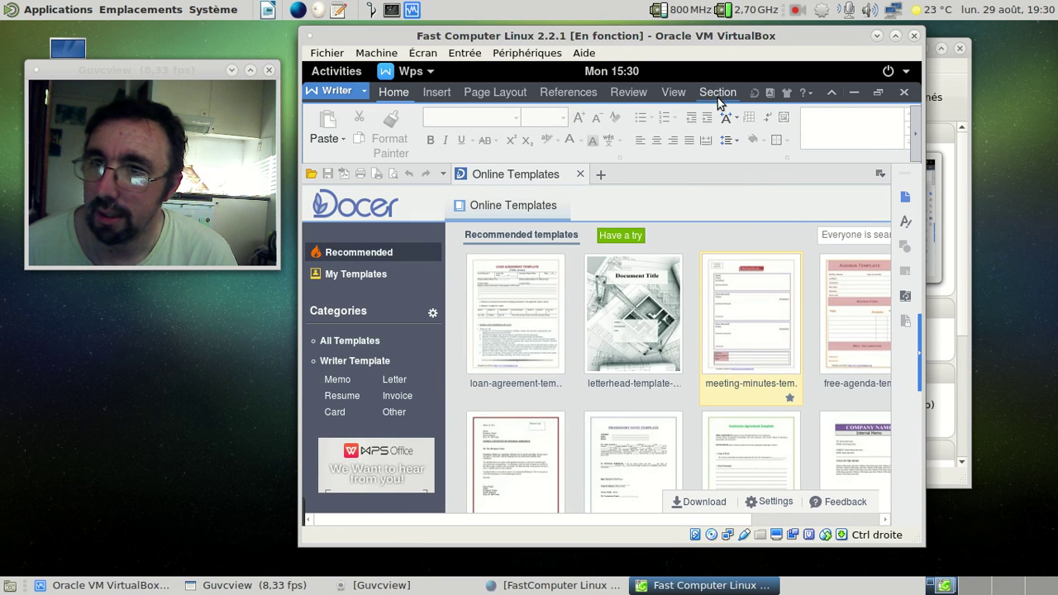
Open the WPS Writer options to look at the settings, and close them without changes.
{"action": "left_click", "coordinate": [349, 95]}
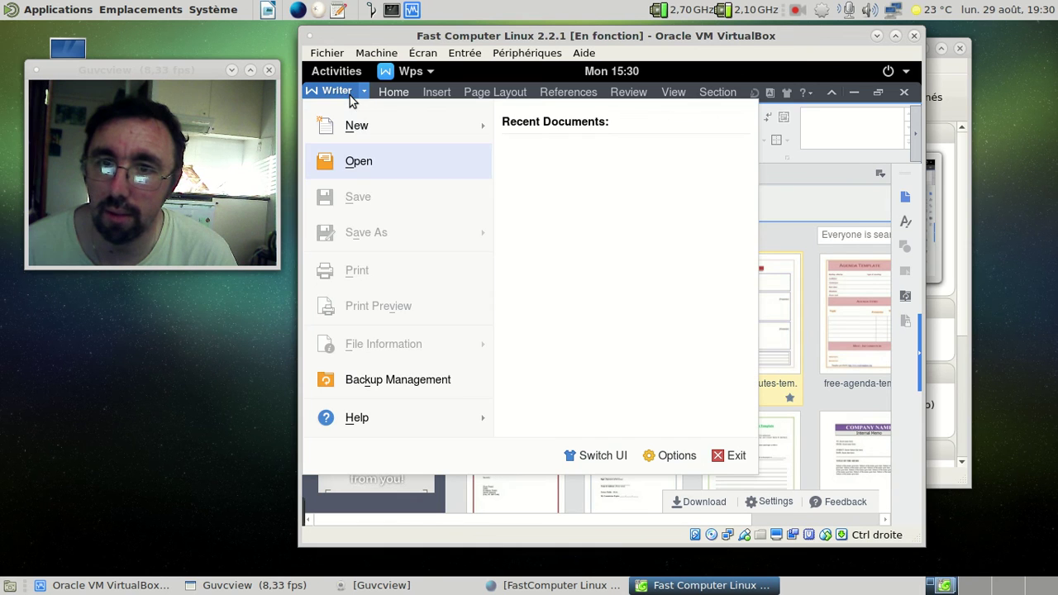
{"action": "left_click", "coordinate": [396, 411]}
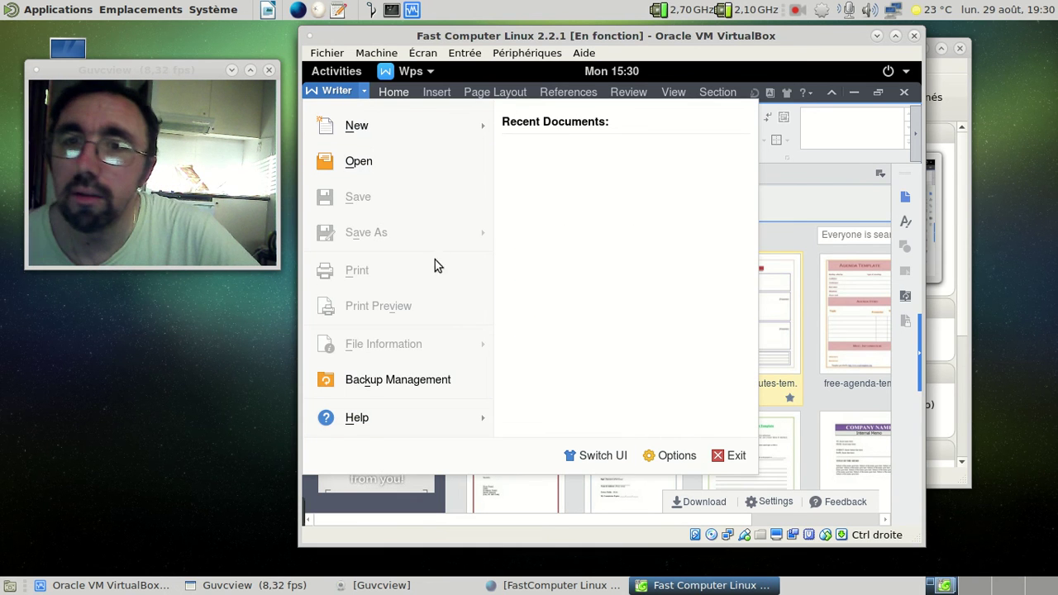
{"action": "left_click", "coordinate": [668, 455]}
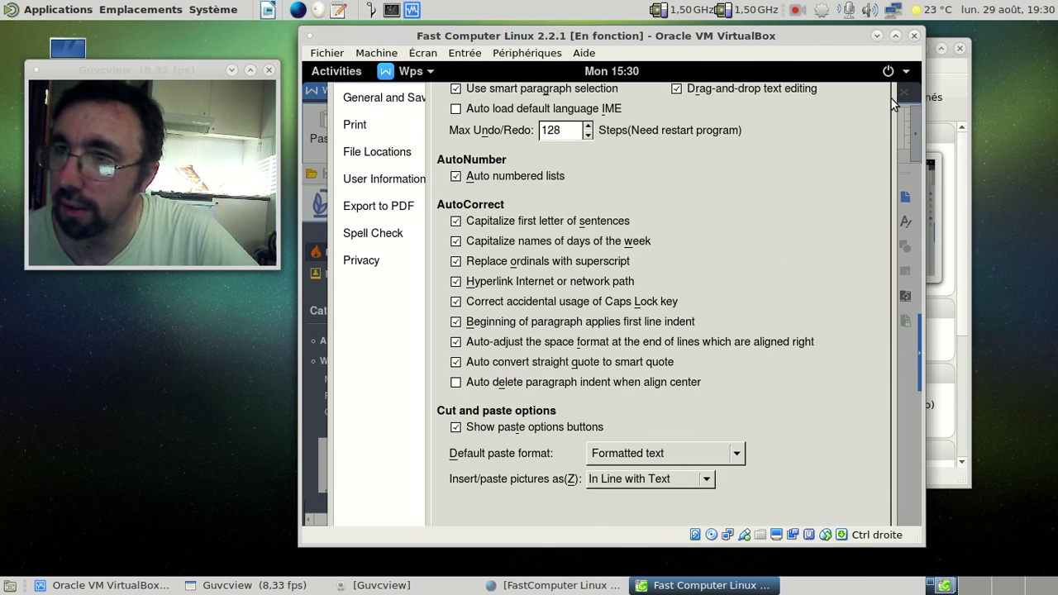
{"action": "key", "text": "Escape"}
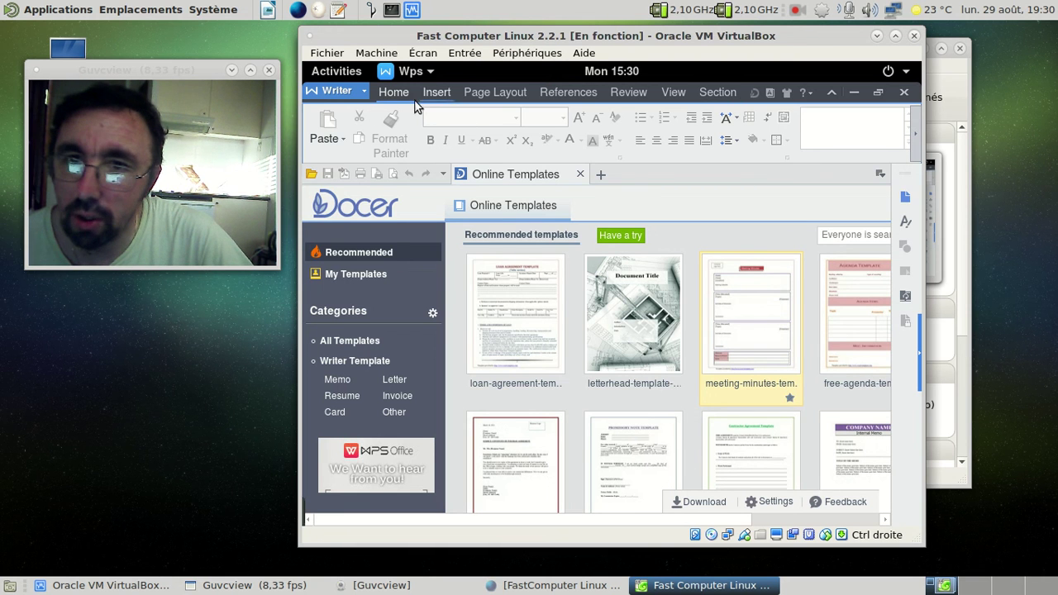
Check the version information in About WPS Writer and close it.
{"action": "left_click", "coordinate": [364, 94]}
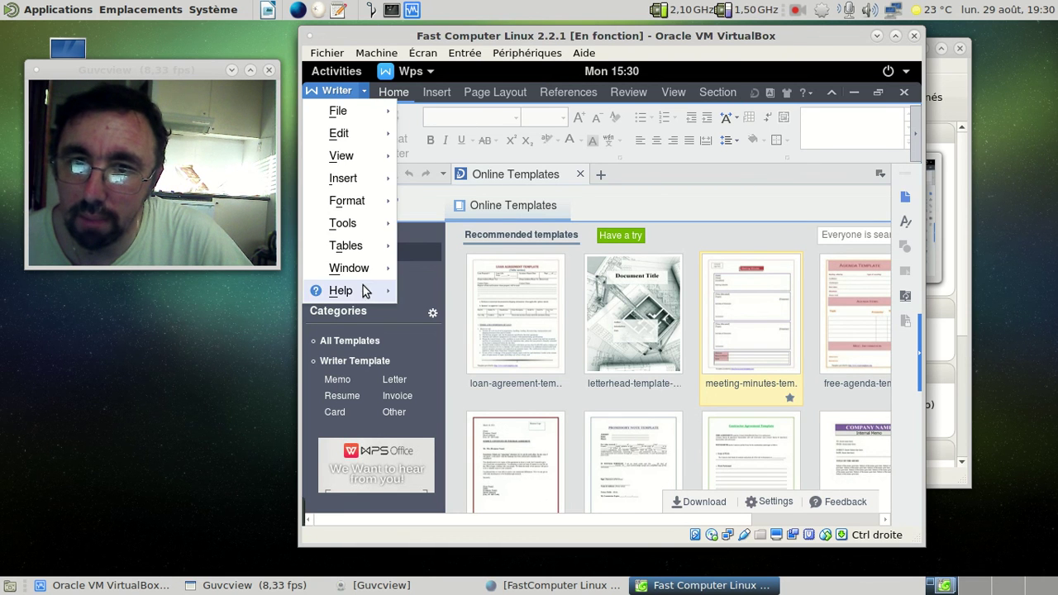
{"action": "mouse_move", "coordinate": [364, 291]}
{"action": "left_click", "coordinate": [457, 416]}
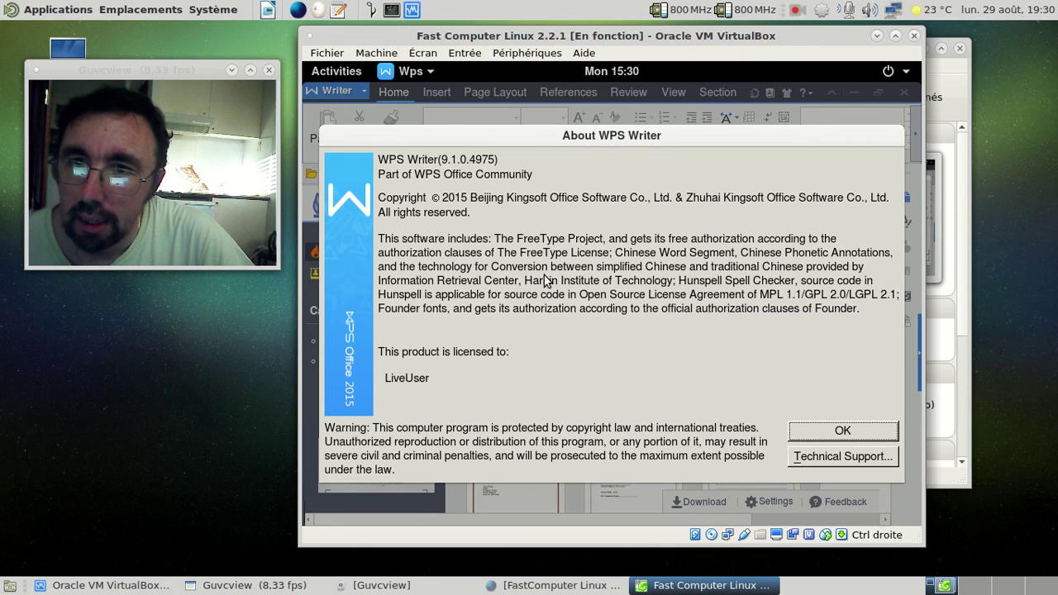
{"action": "left_click", "coordinate": [835, 431]}
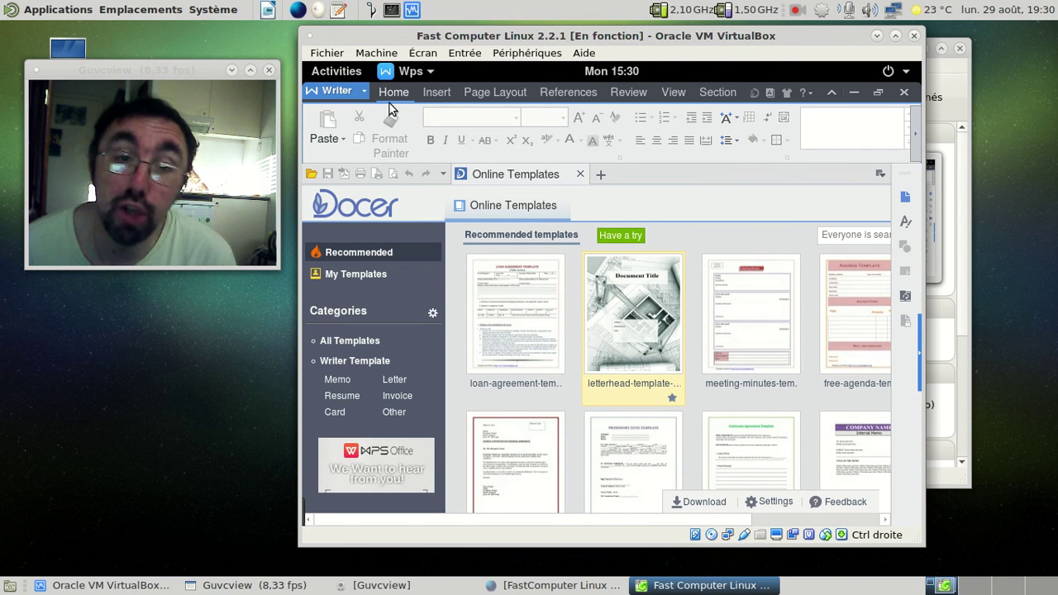
Open the WPS Office Community site from Writer's help, decline making Firefox the default browser, view the Linux downloads page and close Firefox.
{"action": "left_click", "coordinate": [340, 95]}
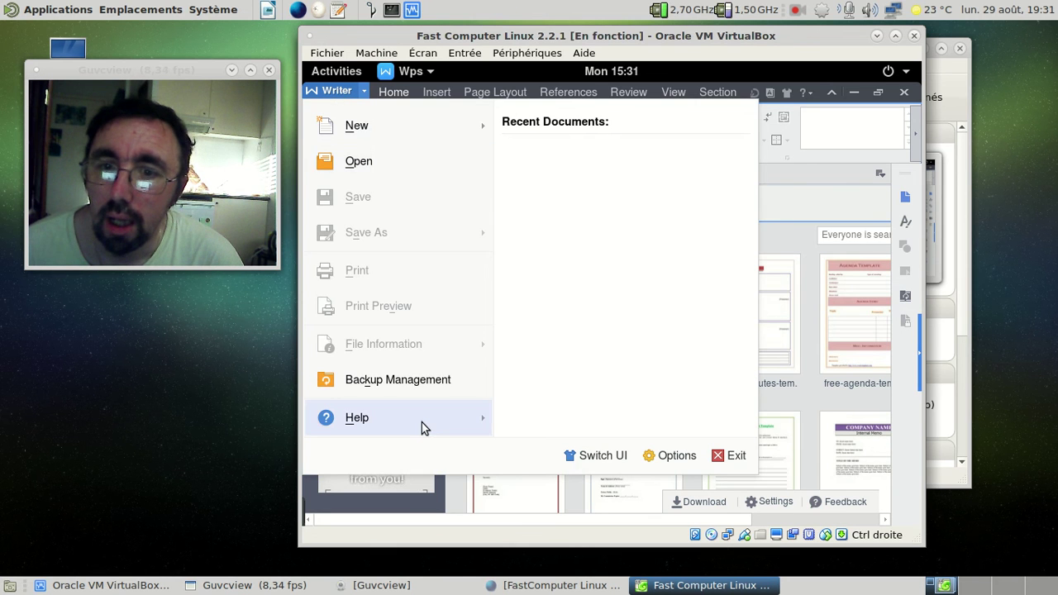
{"action": "mouse_move", "coordinate": [424, 418]}
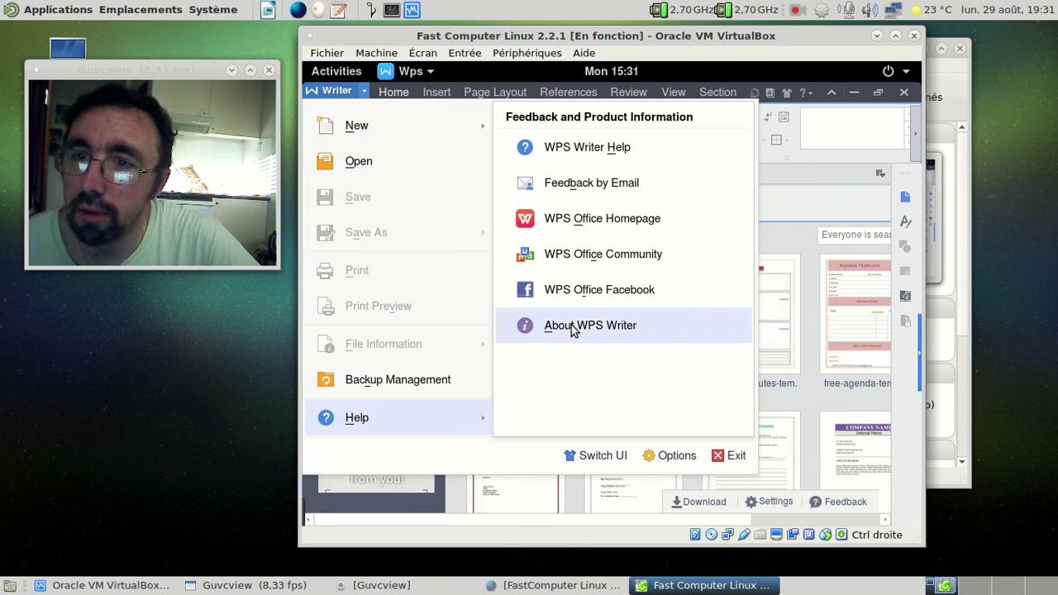
{"action": "left_click", "coordinate": [575, 253]}
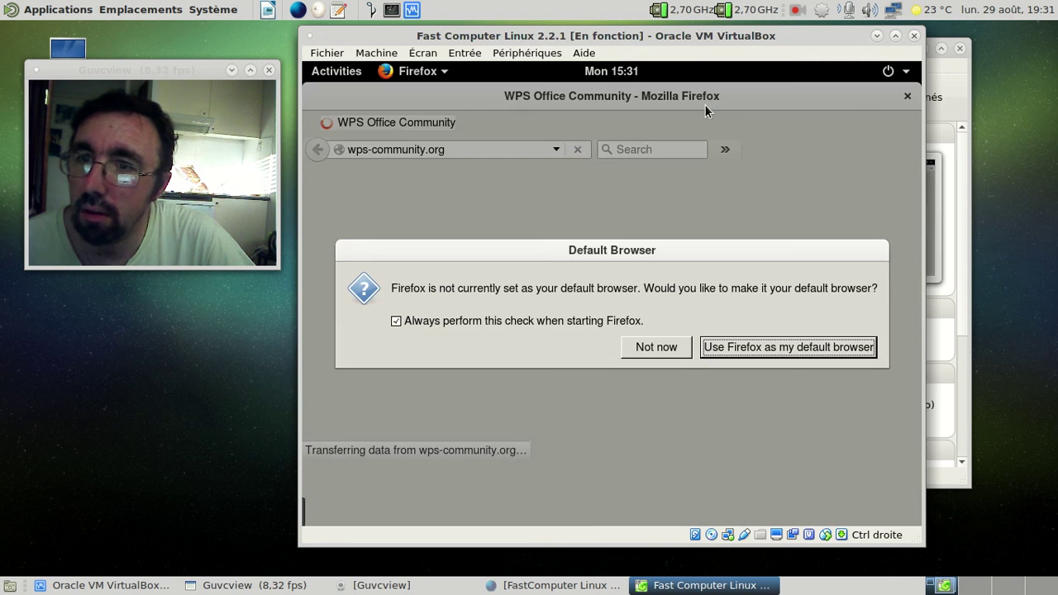
{"action": "left_click", "coordinate": [671, 349]}
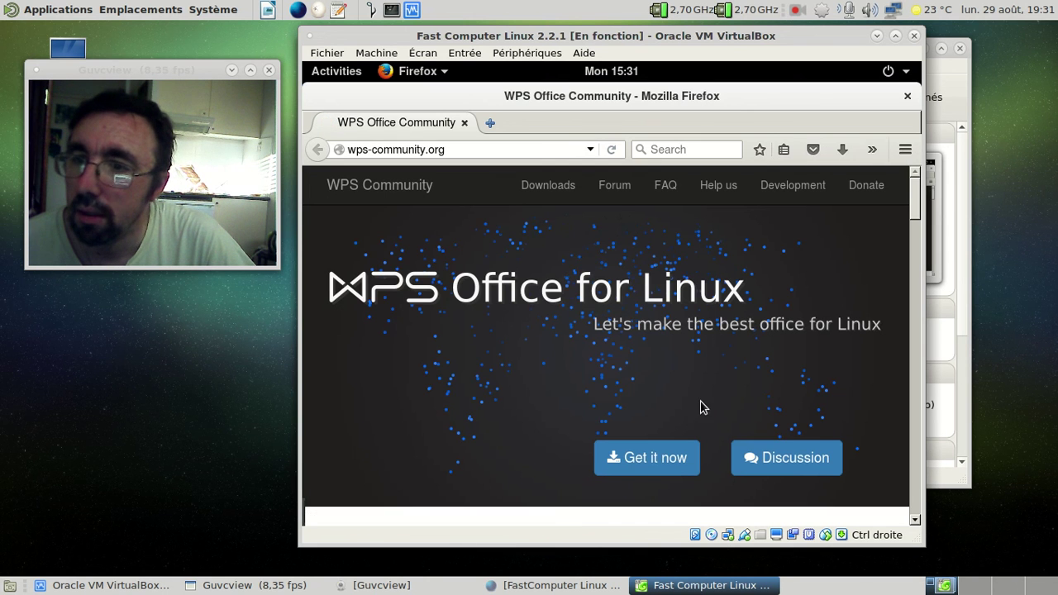
{"action": "left_click", "coordinate": [668, 458]}
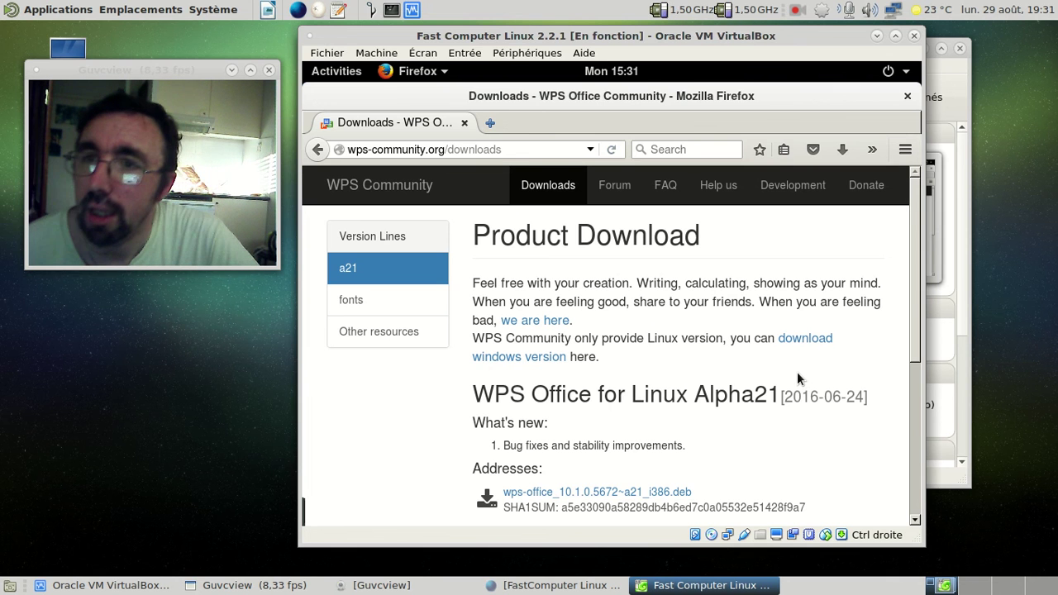
{"action": "left_click", "coordinate": [906, 98]}
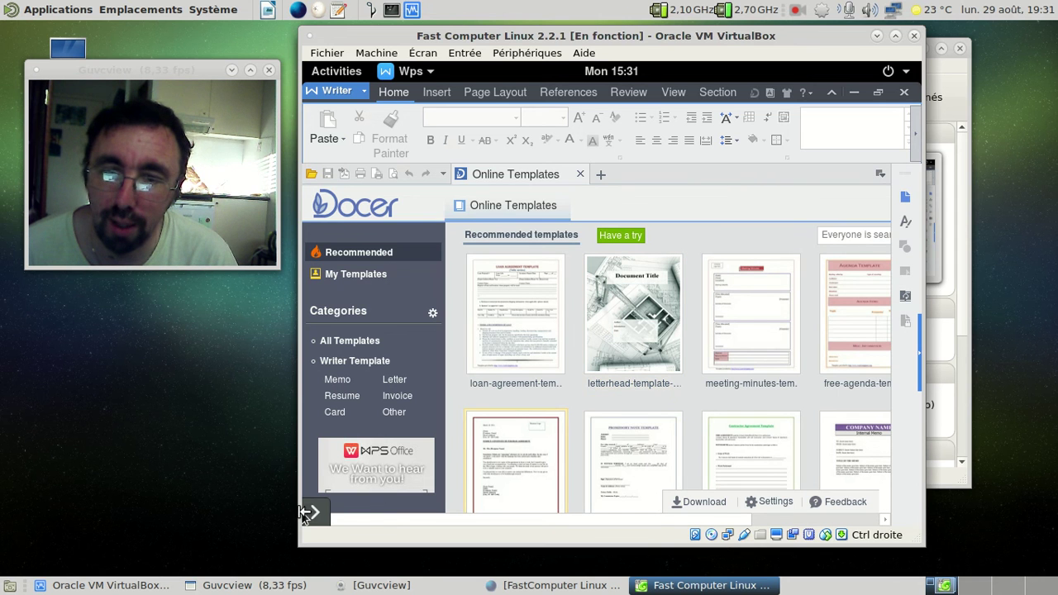
Open COMODO Antivirus from the notification tray, check its protection summary and close it.
{"action": "mouse_move", "coordinate": [314, 515]}
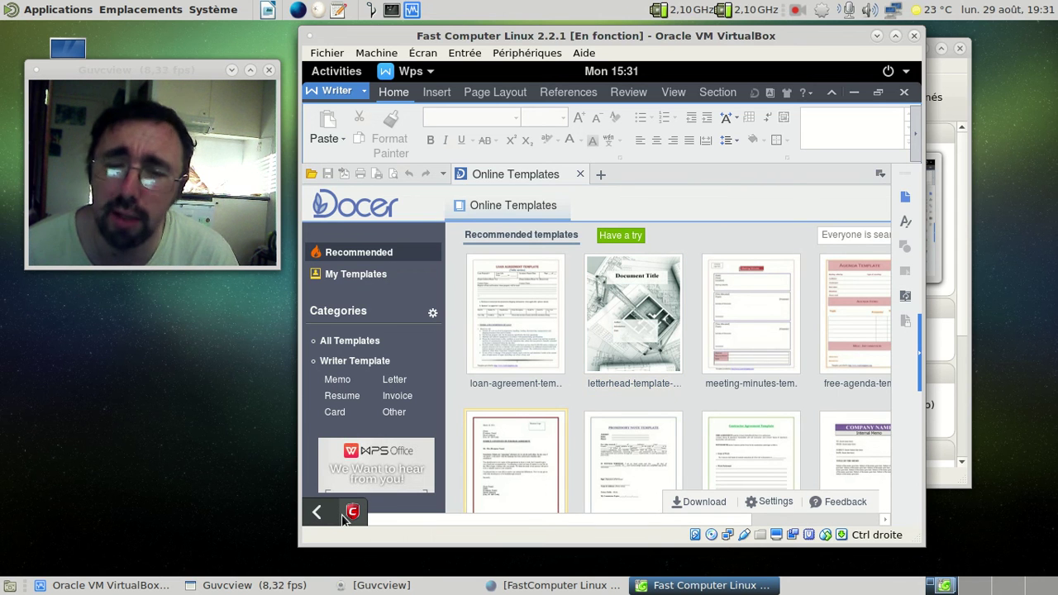
{"action": "right_click", "coordinate": [345, 514]}
{"action": "mouse_move", "coordinate": [387, 470]}
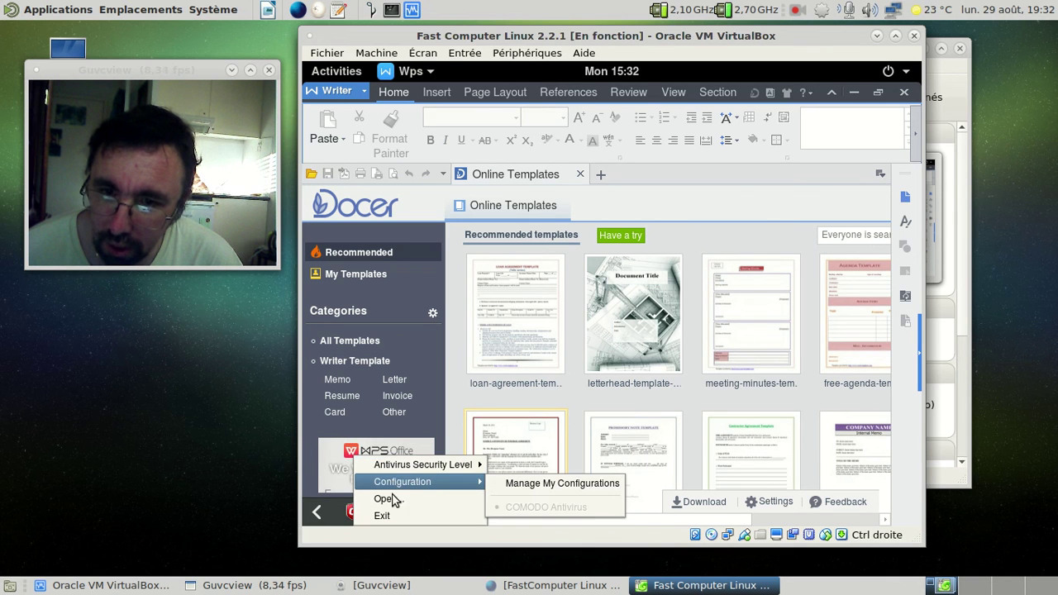
{"action": "left_click", "coordinate": [391, 499]}
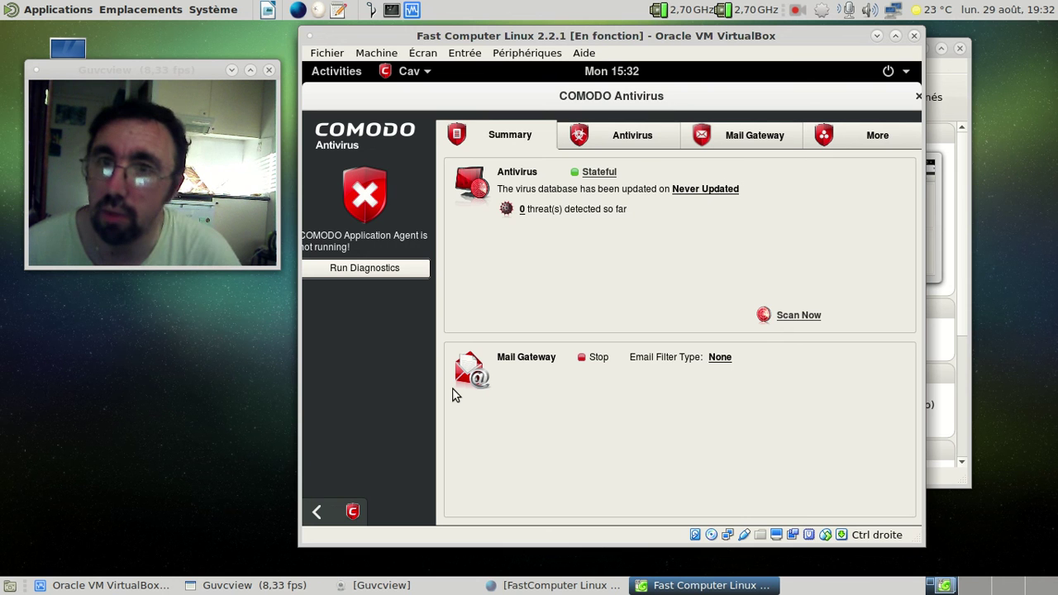
{"action": "left_click", "coordinate": [914, 97]}
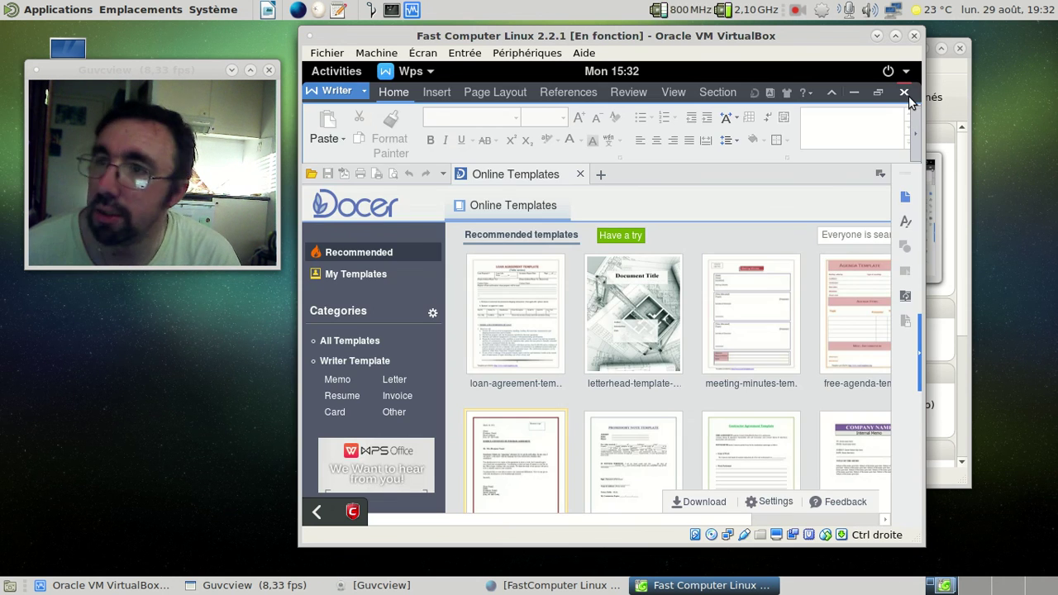
Close WPS Writer and open GNOME Terminal by searching the installed applications for "ter".
{"action": "left_click", "coordinate": [906, 94]}
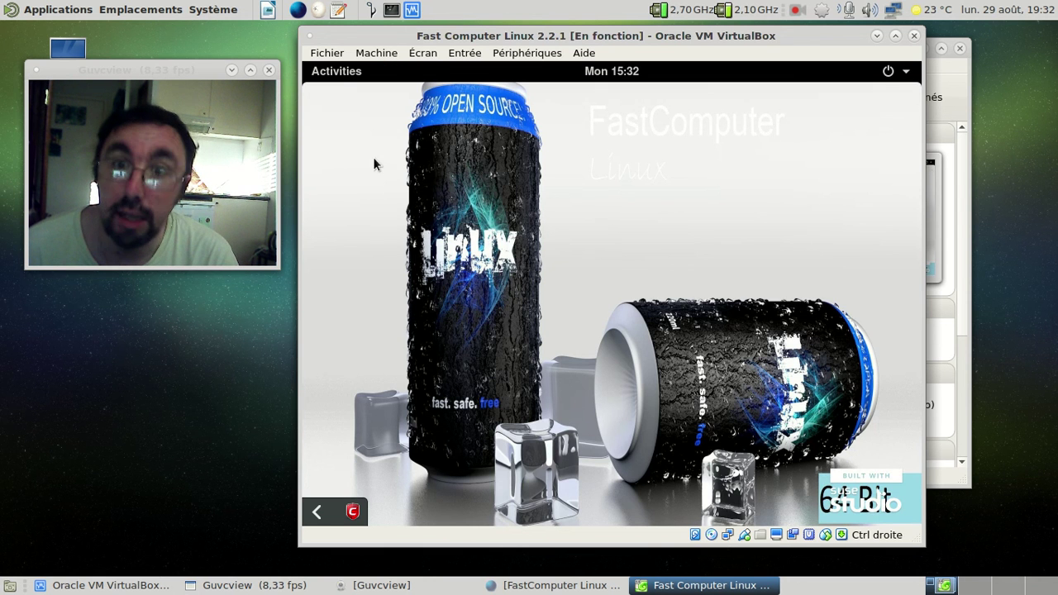
{"action": "left_click", "coordinate": [341, 72]}
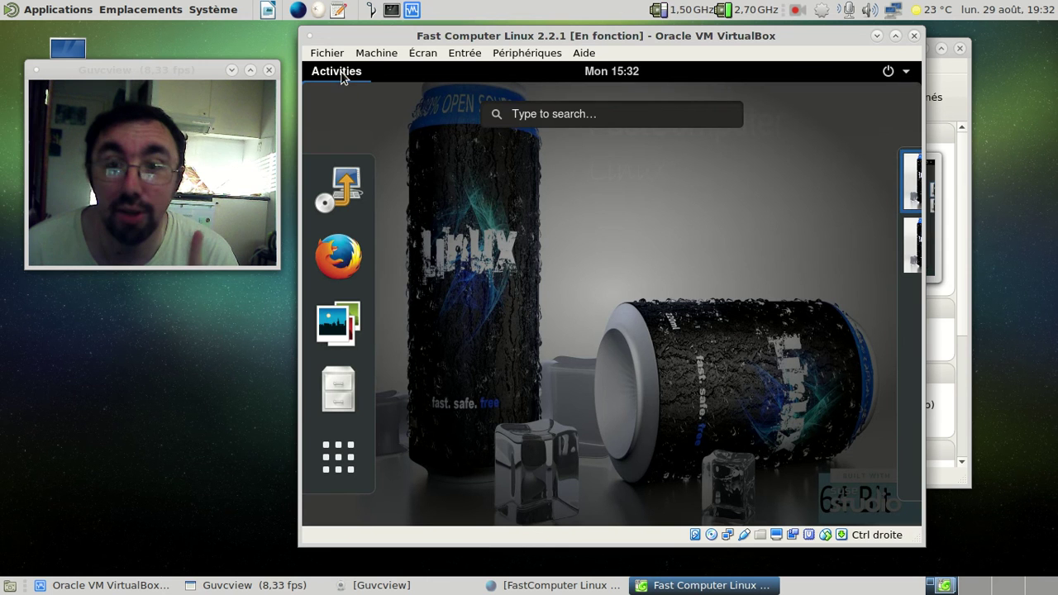
{"action": "left_click", "coordinate": [565, 116]}
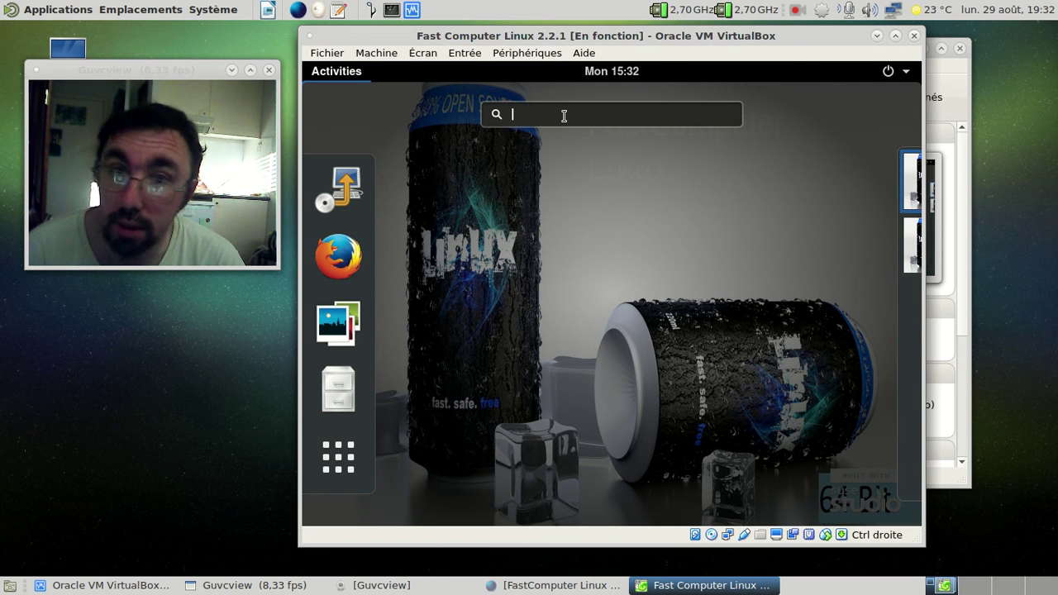
{"action": "type", "text": "ter"}
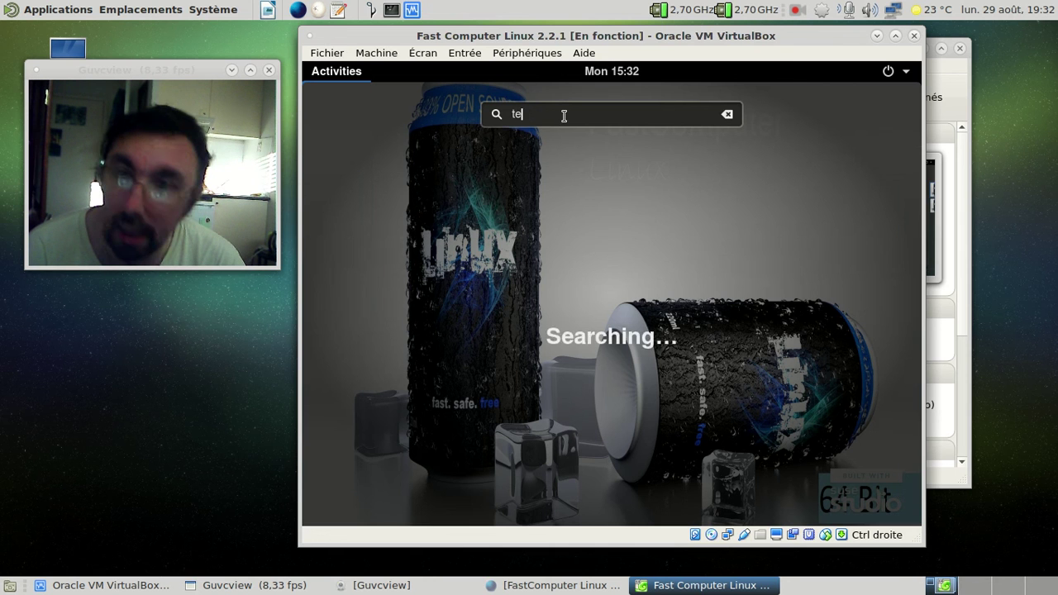
{"action": "left_click", "coordinate": [465, 181]}
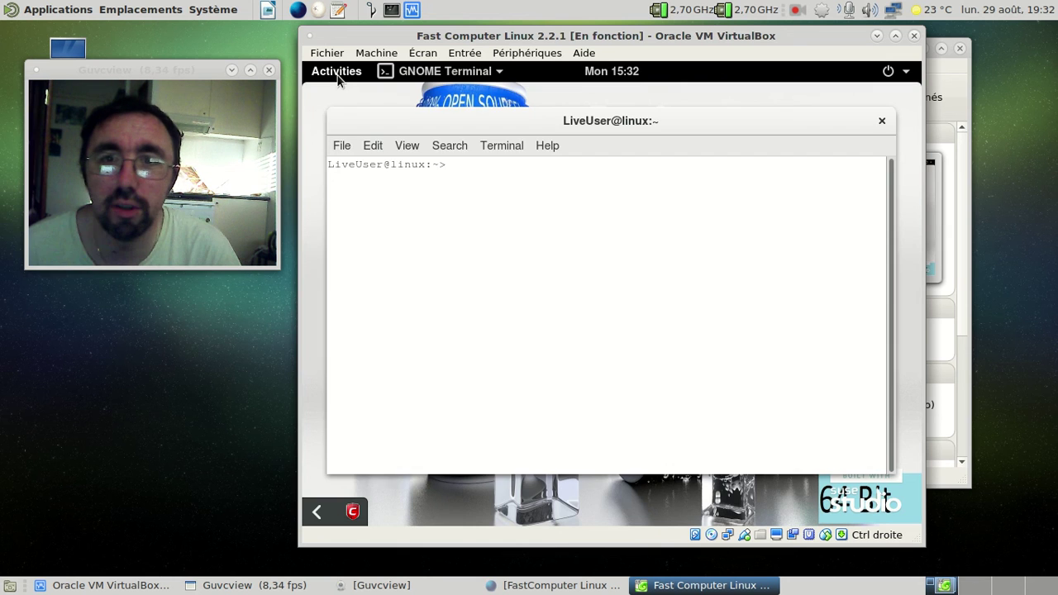
Try to start the graphical live installer from the favourite applications, authenticating with the root password.
{"action": "left_click", "coordinate": [337, 76]}
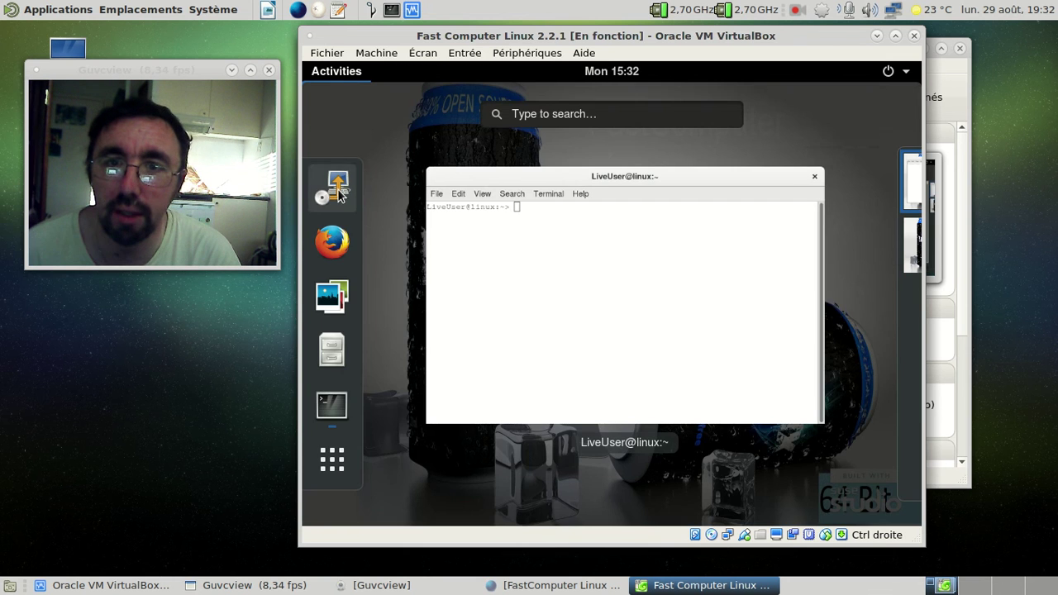
{"action": "left_click", "coordinate": [346, 190]}
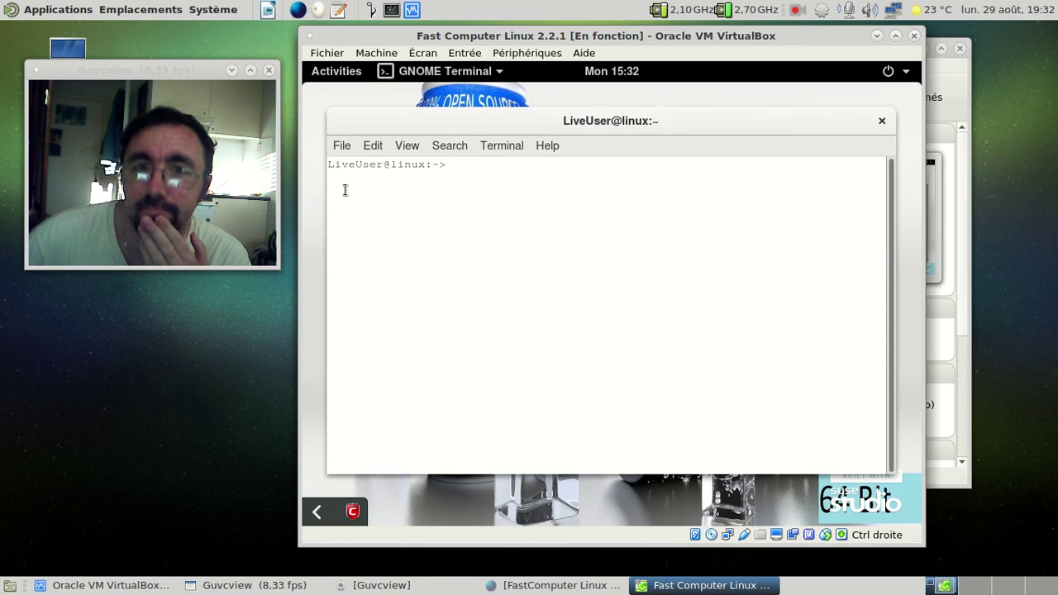
{"action": "type", "text": "••••"}
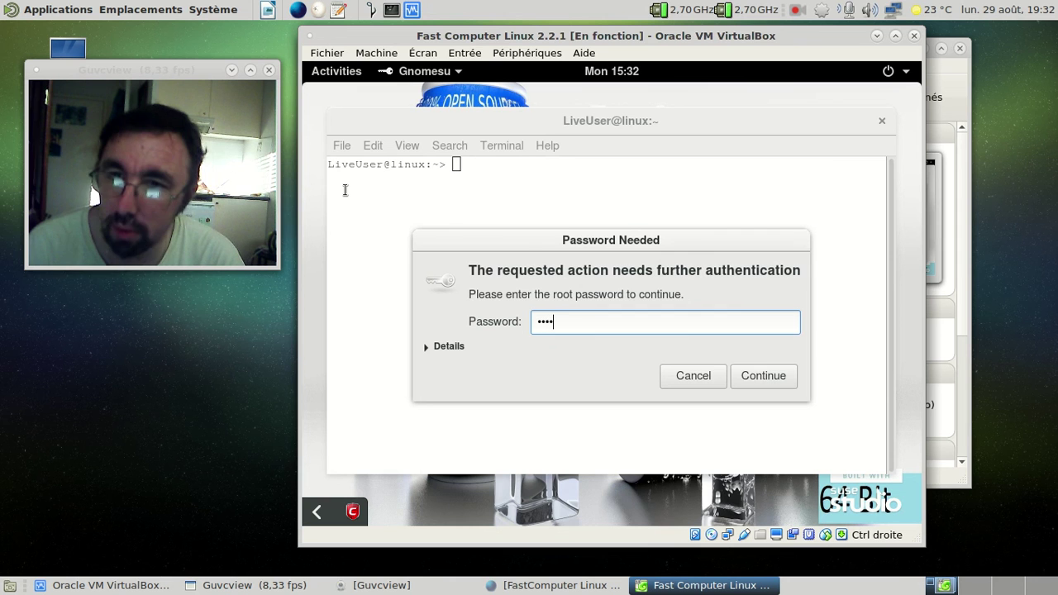
{"action": "key", "text": "Return"}
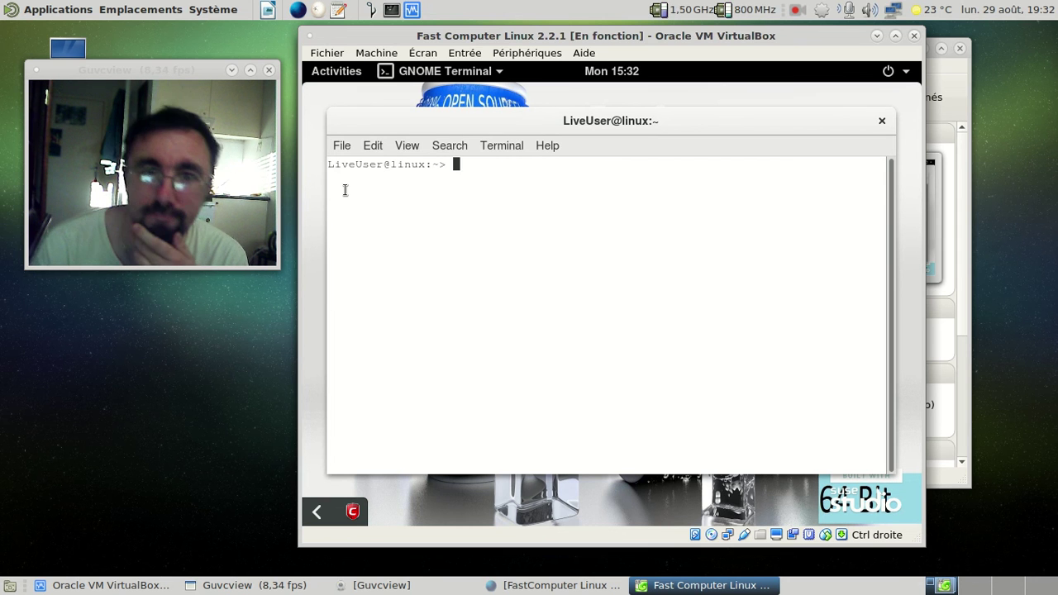
Switch the keyboard layout to French with "setxkbmap fr" and become root with "su", entering the root password.
{"action": "type", "text": "se"}
{"action": "type", "text": "txkbmap fr"}
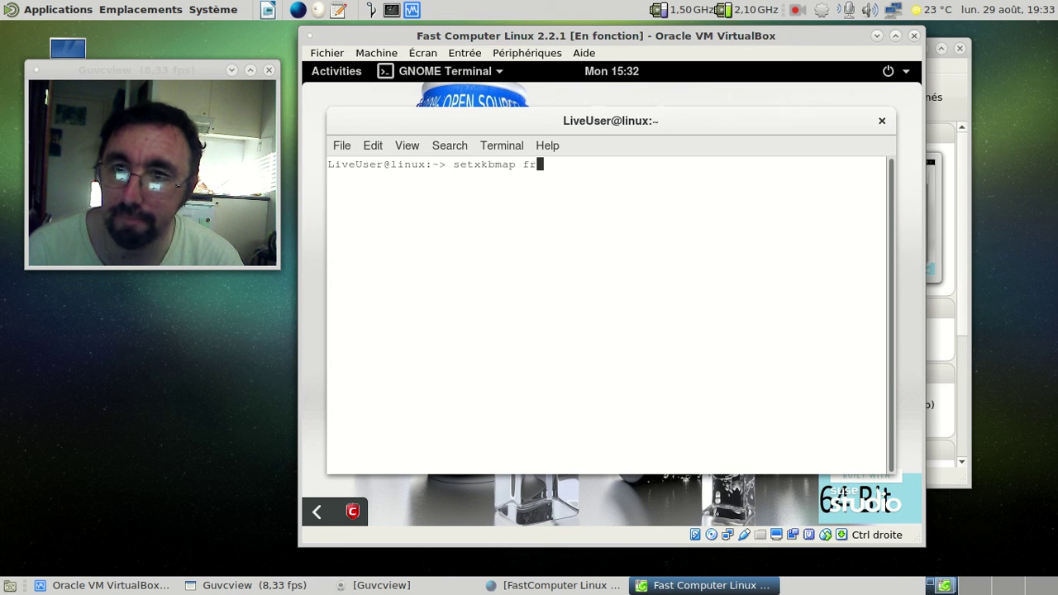
{"action": "key", "text": "Return"}
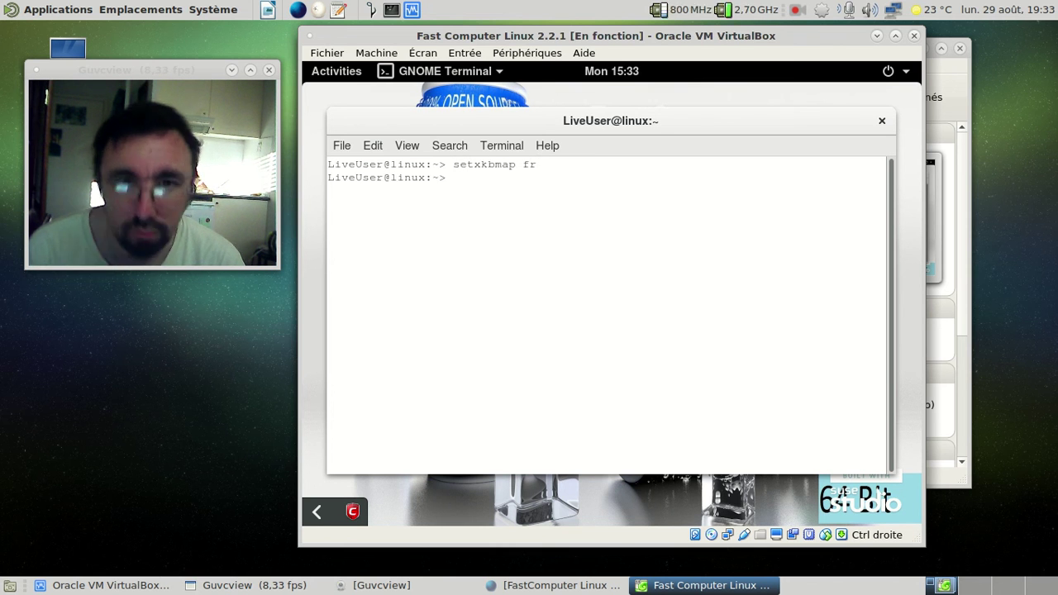
{"action": "type", "text": "su"}
{"action": "key", "text": "Return"}
{"action": "key", "text": "Return"}
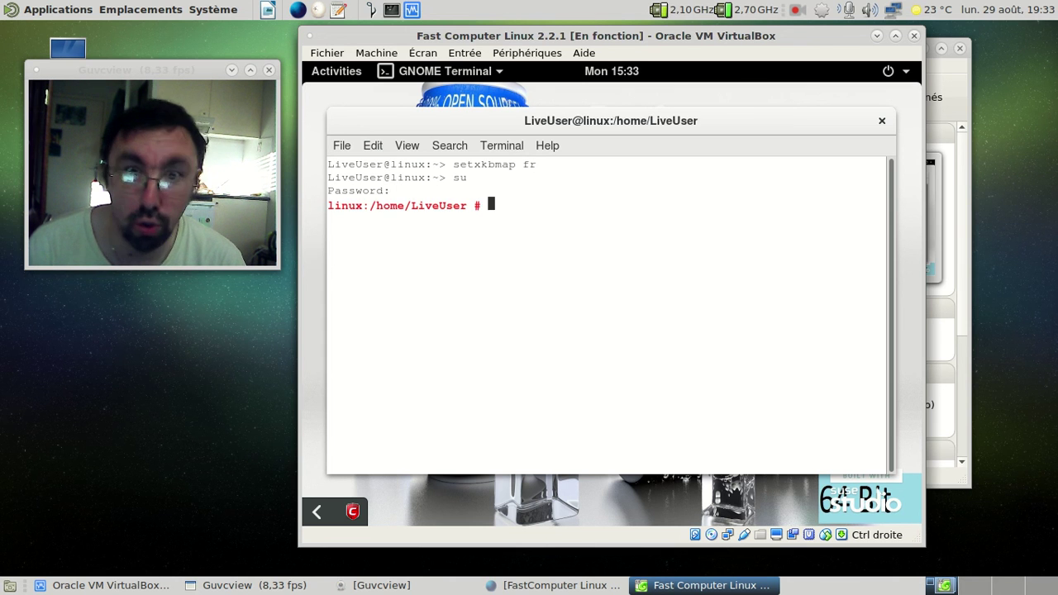
Run "yast2 live-installer" to look at the text-mode installer, and close the terminal, ending the running process.
{"action": "type", "text": "yast2 -"}
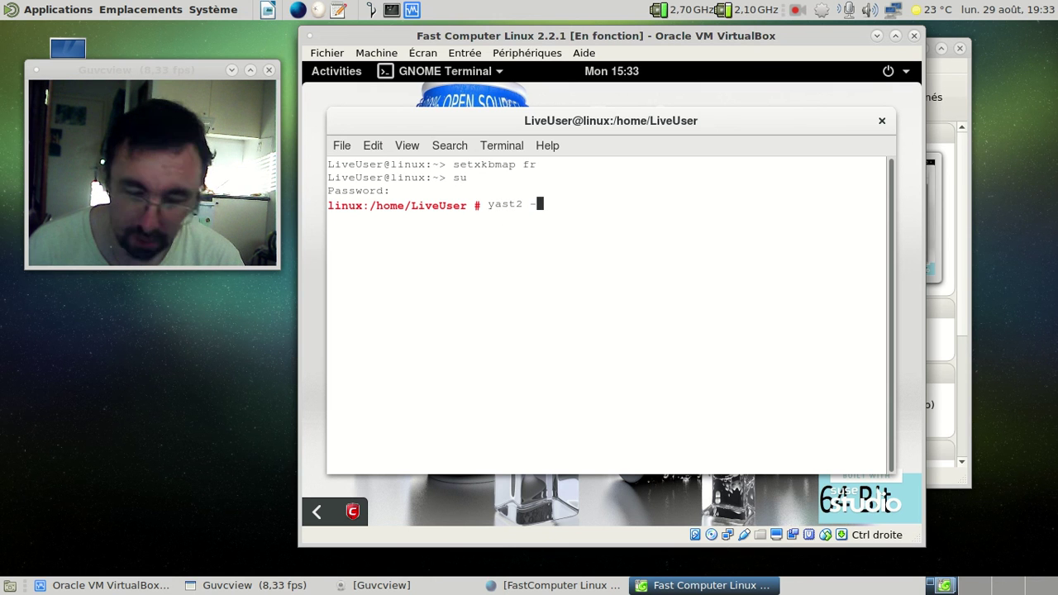
{"action": "key", "text": "BackSpace"}
{"action": "type", "text": "live-installer"}
{"action": "key", "text": "Return"}
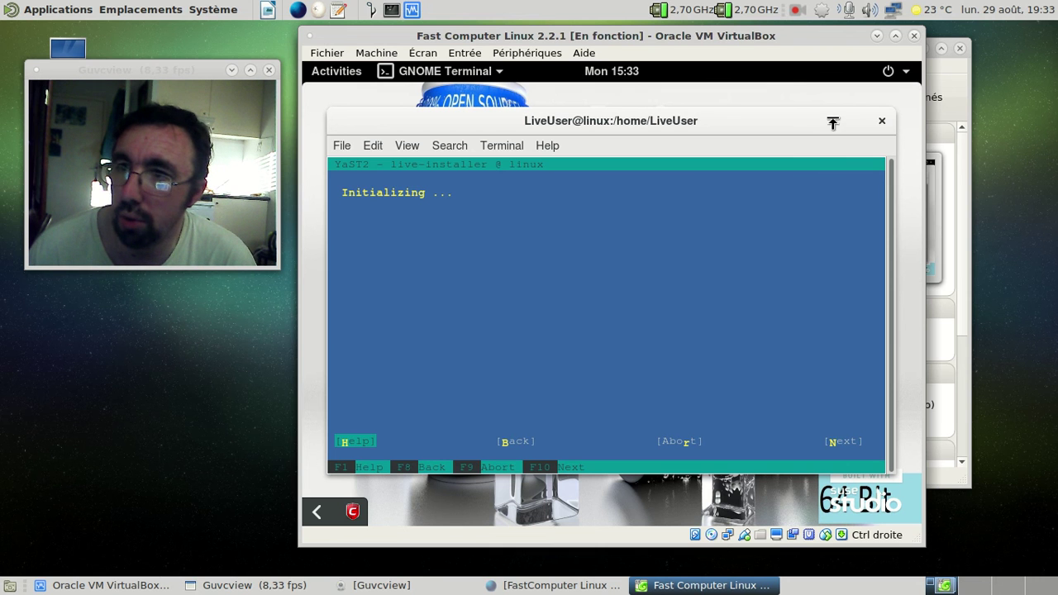
{"action": "left_click", "coordinate": [882, 122]}
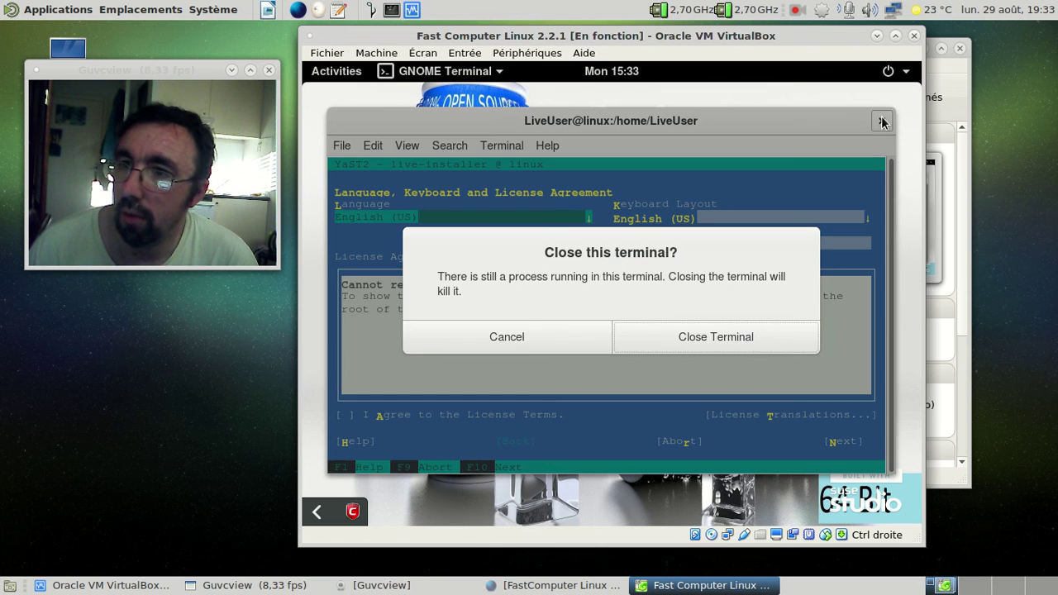
{"action": "left_click", "coordinate": [715, 338]}
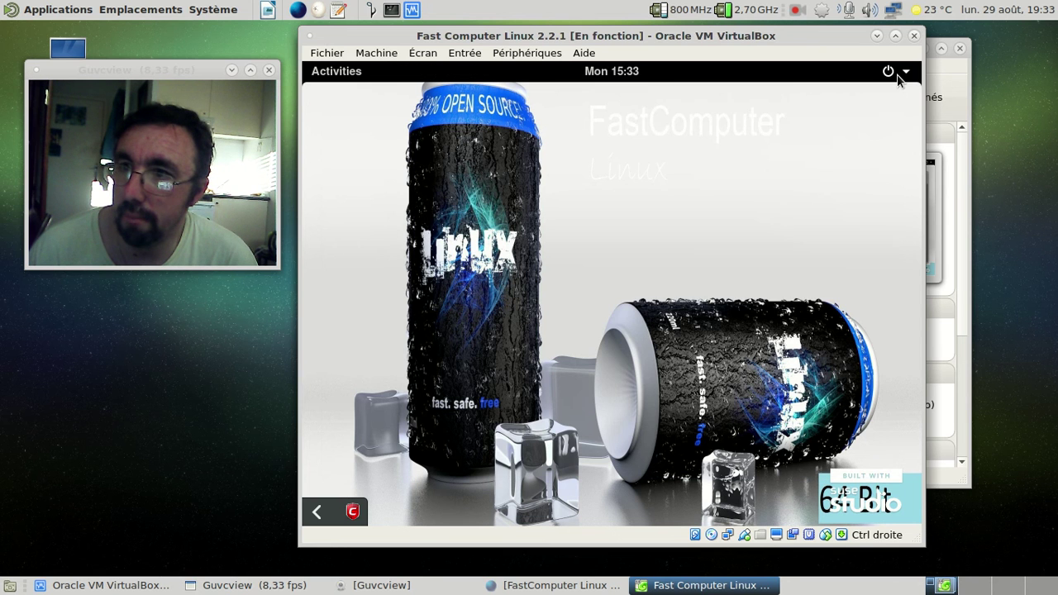
Power off the Fast Computer Linux live system from its system menu.
{"action": "left_click", "coordinate": [896, 71]}
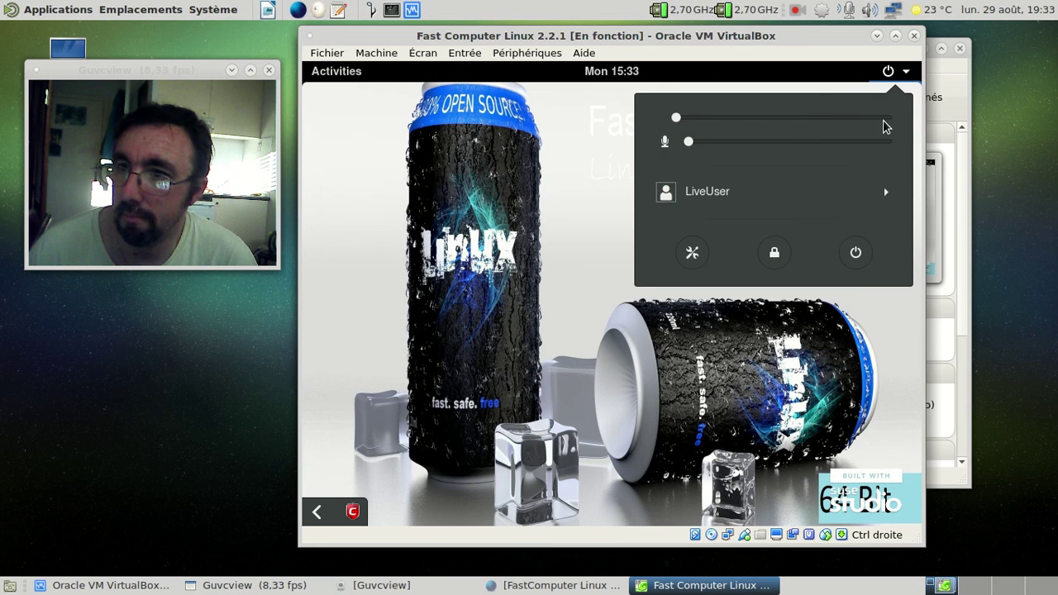
{"action": "left_click", "coordinate": [857, 252]}
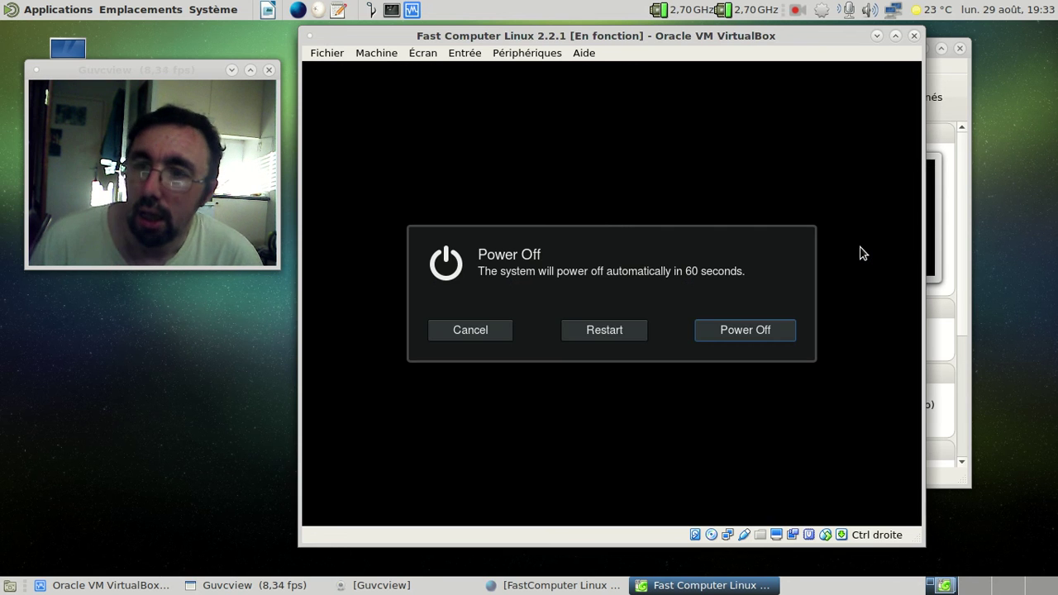
{"action": "left_click", "coordinate": [767, 330]}
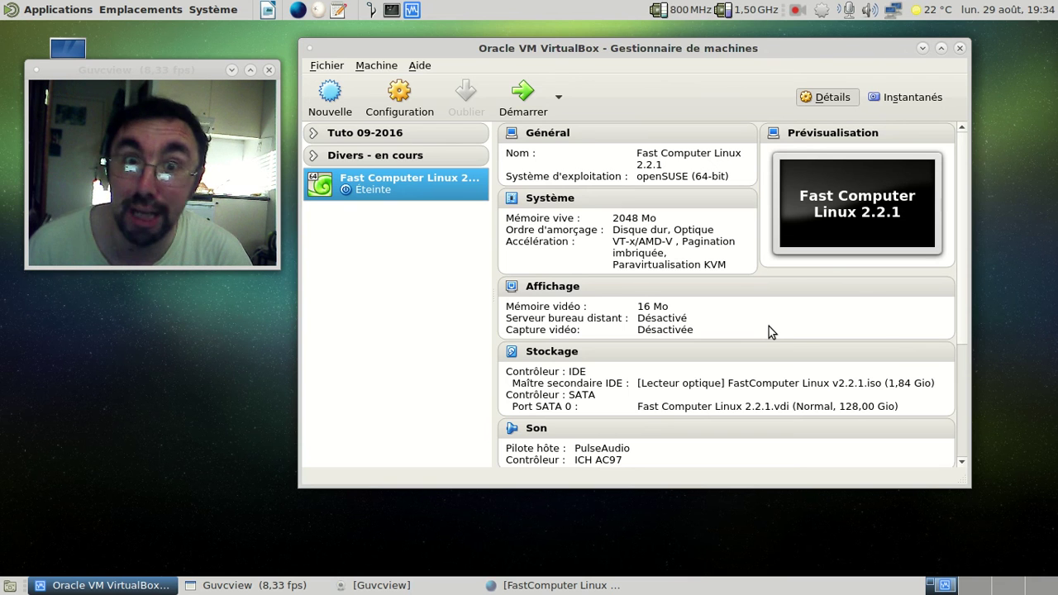
{"action": "left_click", "coordinate": [796, 10]}
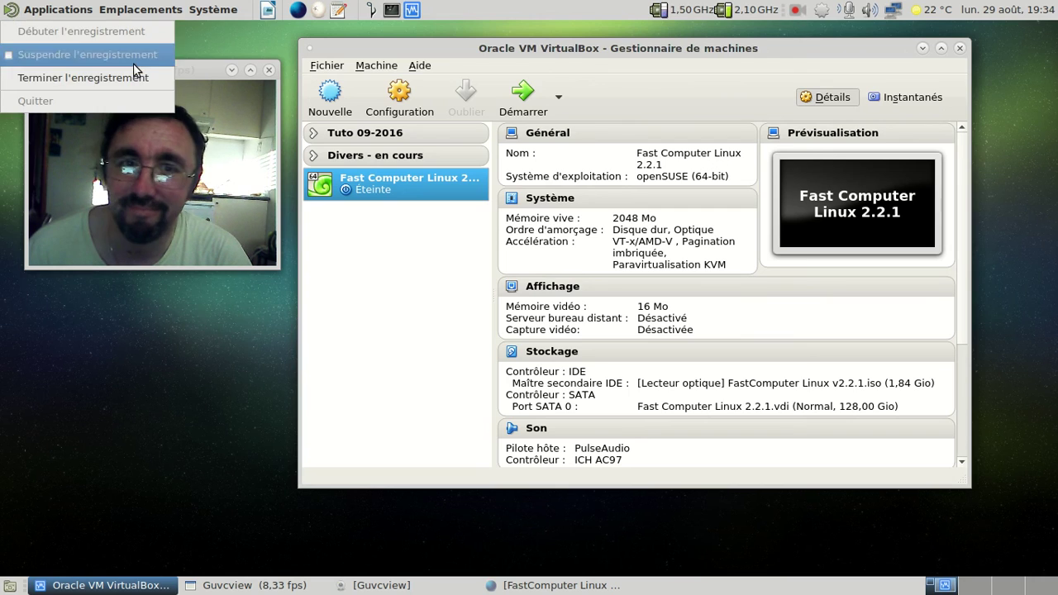